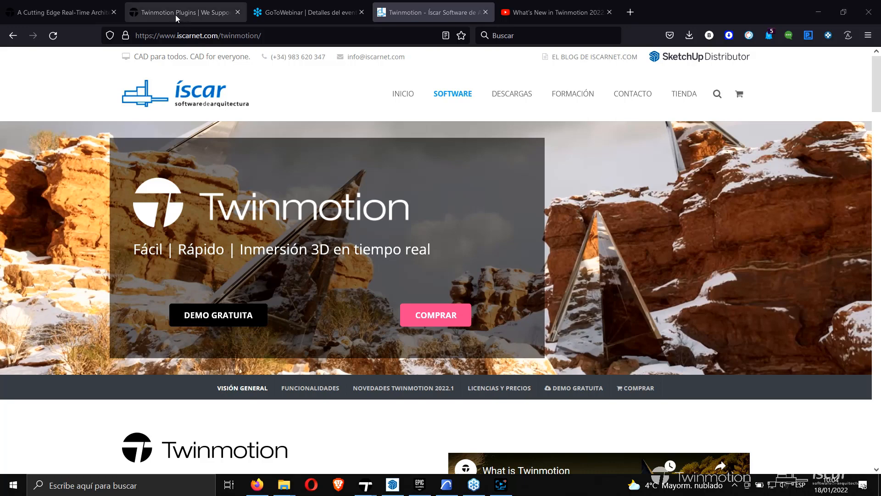
- Look over the Twinmotion home and Plugins pages and play the "What's New in Twinmotion 2022.1" video
click(54, 15)
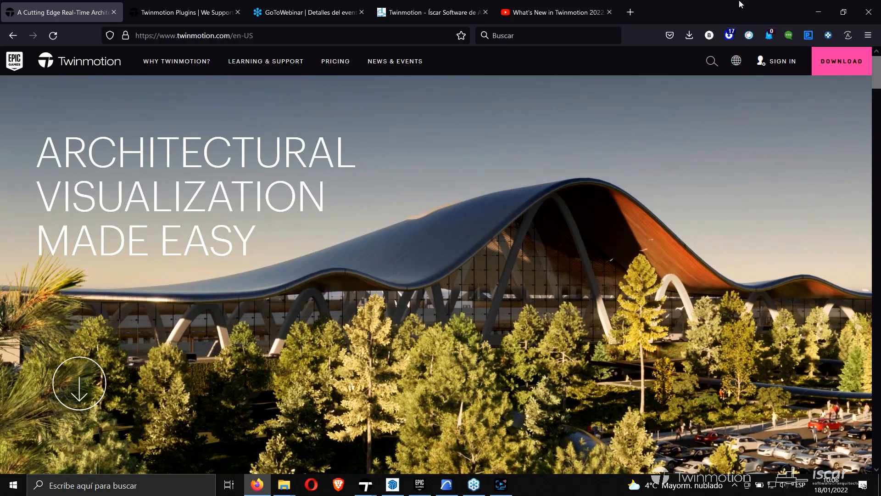
click(191, 13)
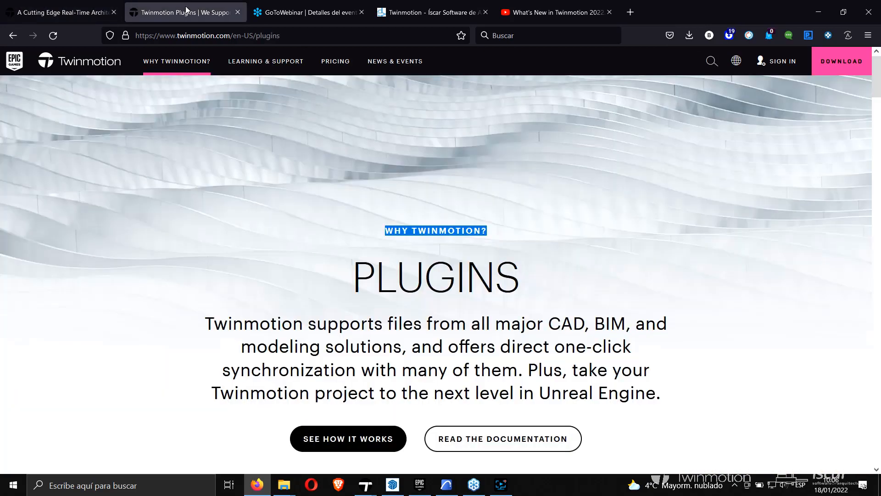
click(556, 13)
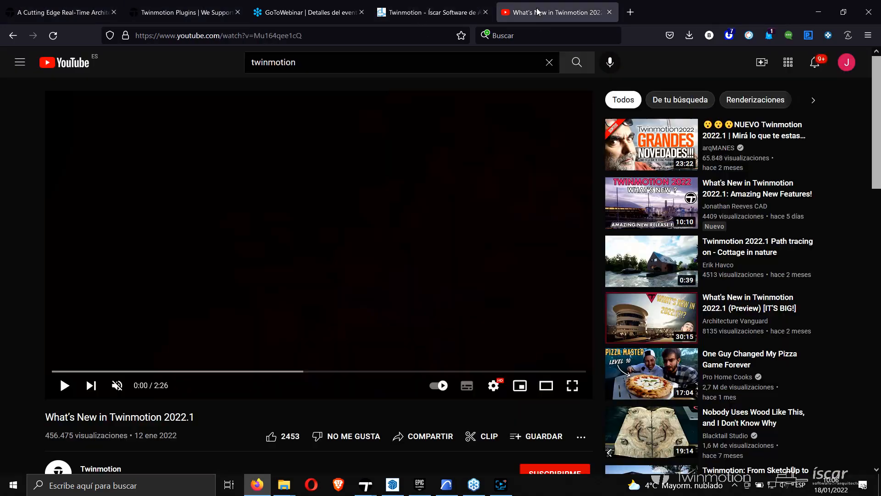
click(67, 387)
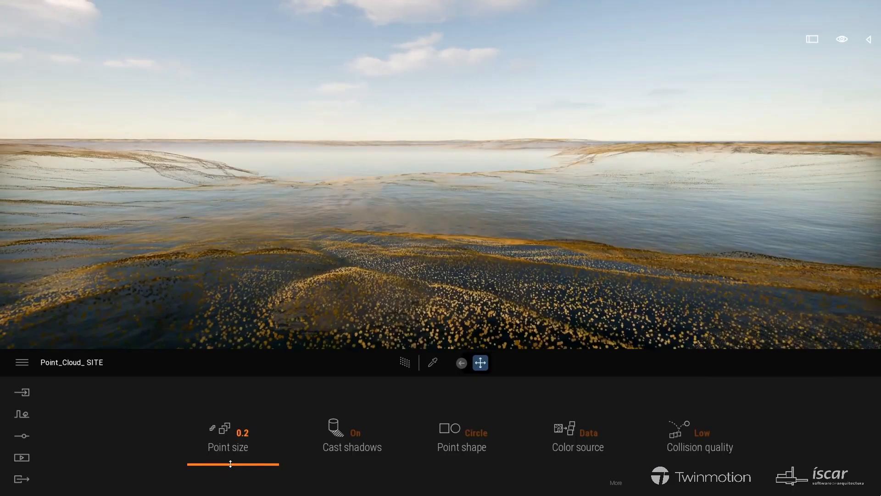
drag(230, 463, 236, 392)
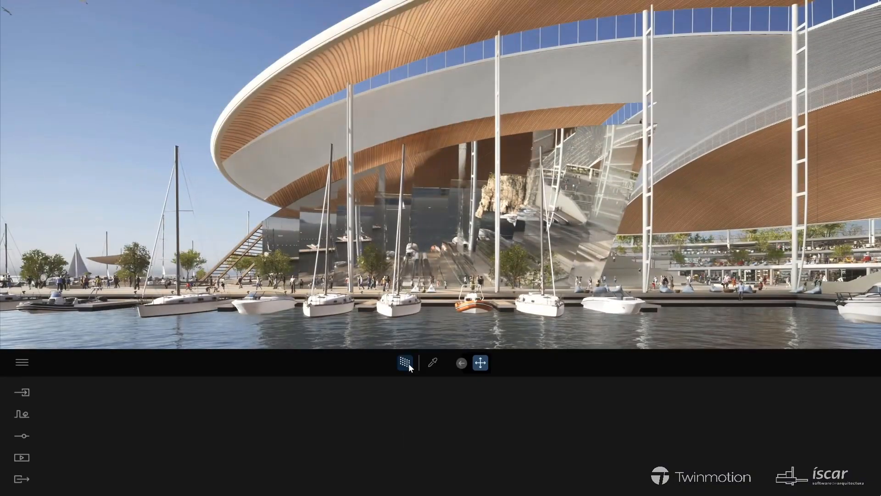
click(408, 363)
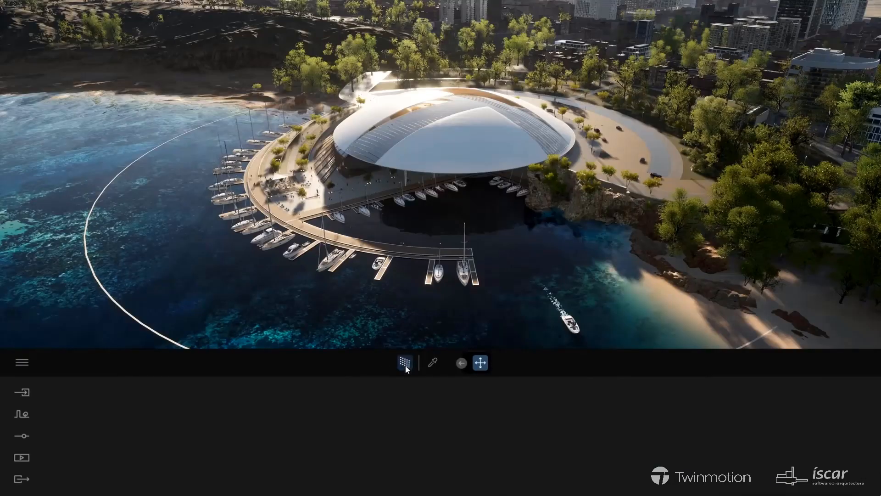
click(406, 368)
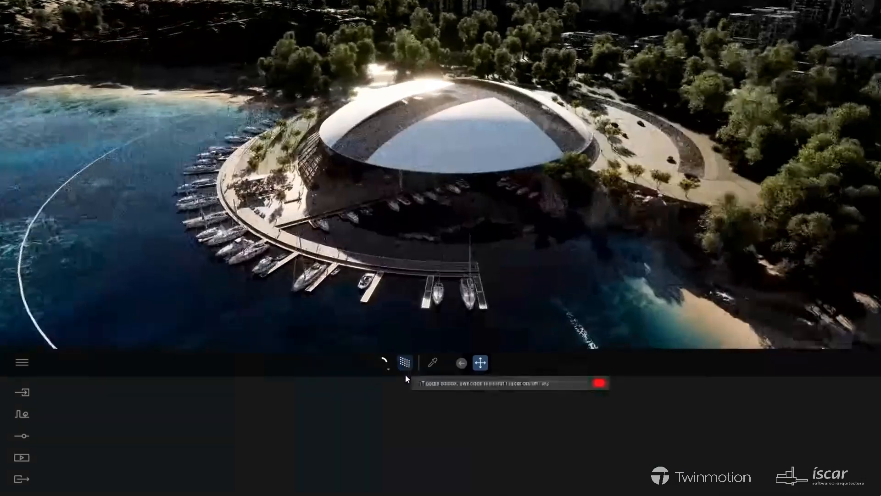
mouse_move(845, 41)
mouse_move(842, 182)
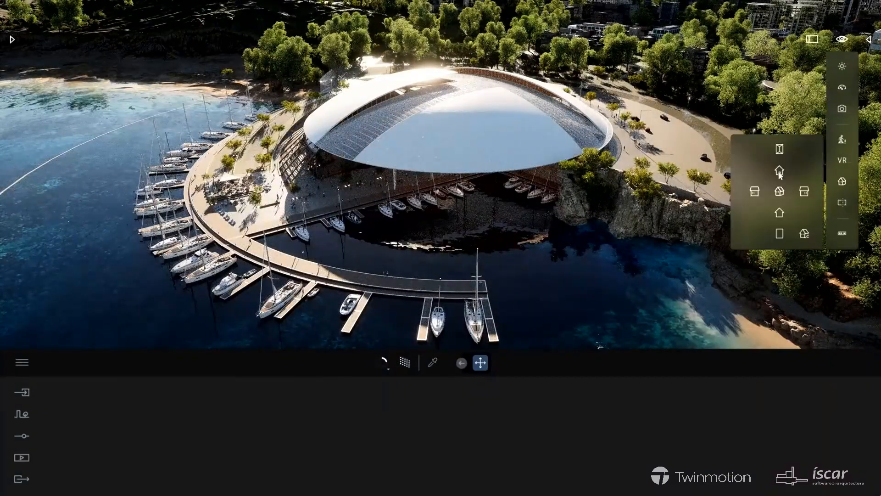
click(781, 150)
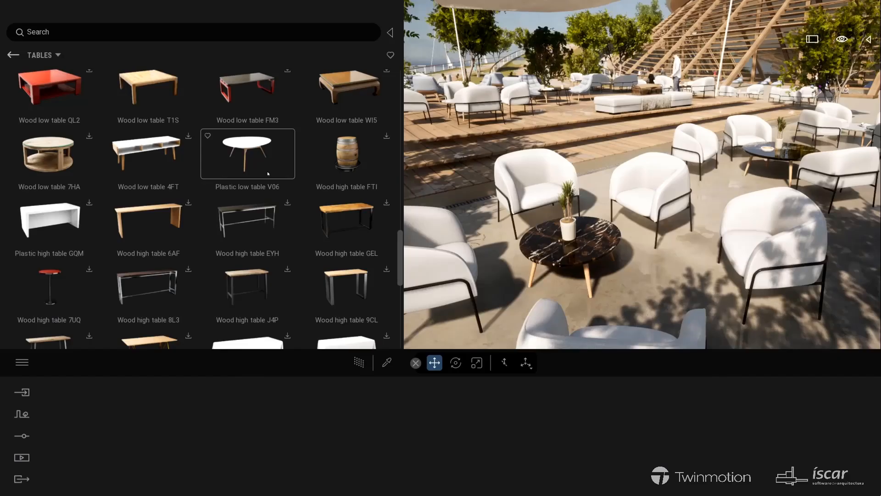
drag(248, 154, 633, 303)
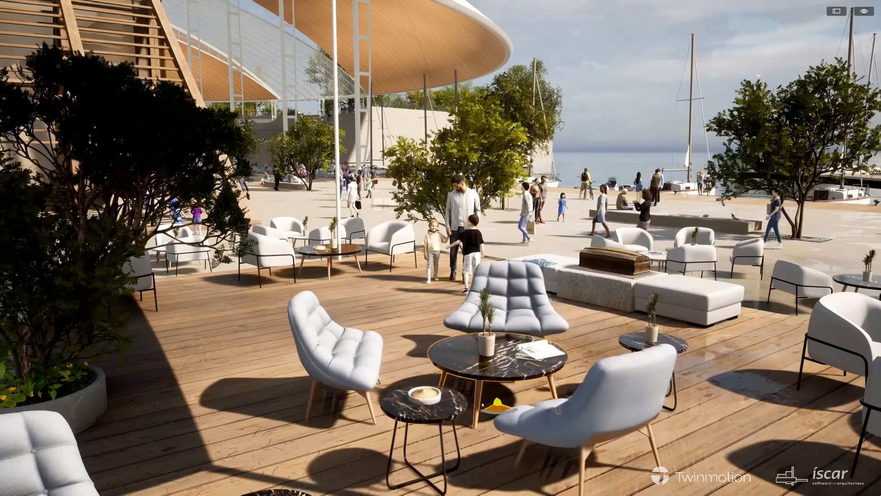
drag(483, 404, 471, 400)
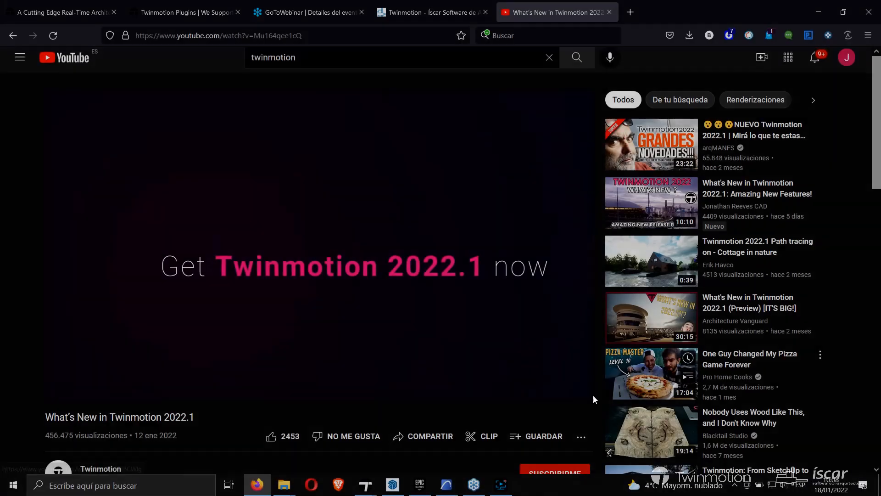
- Pause the video and switch to the Twinmotion window containing the empty new project
click(392, 326)
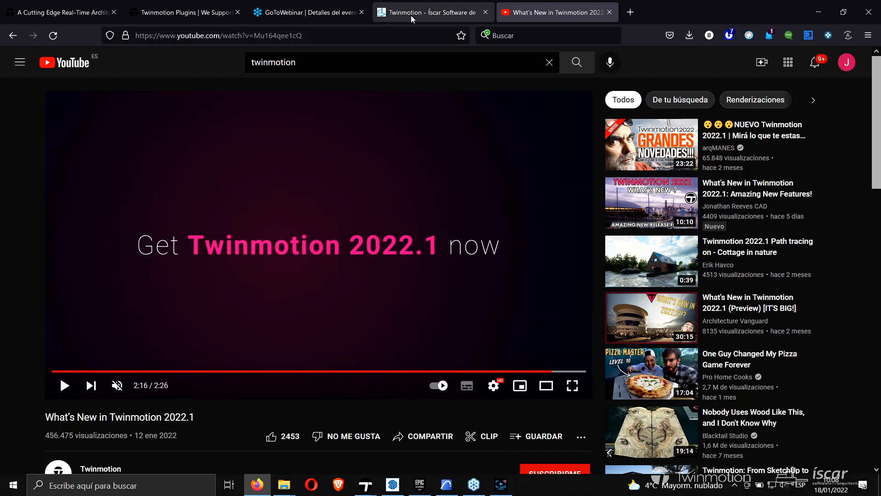
click(60, 12)
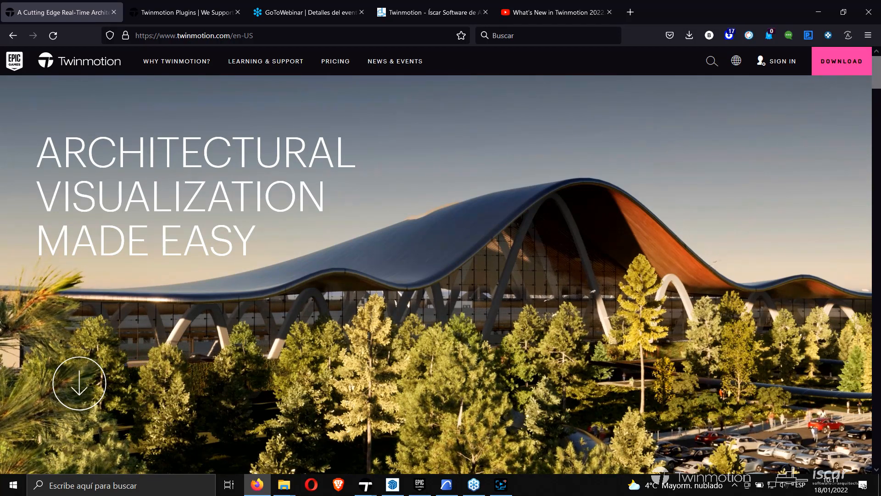
mouse_move(372, 489)
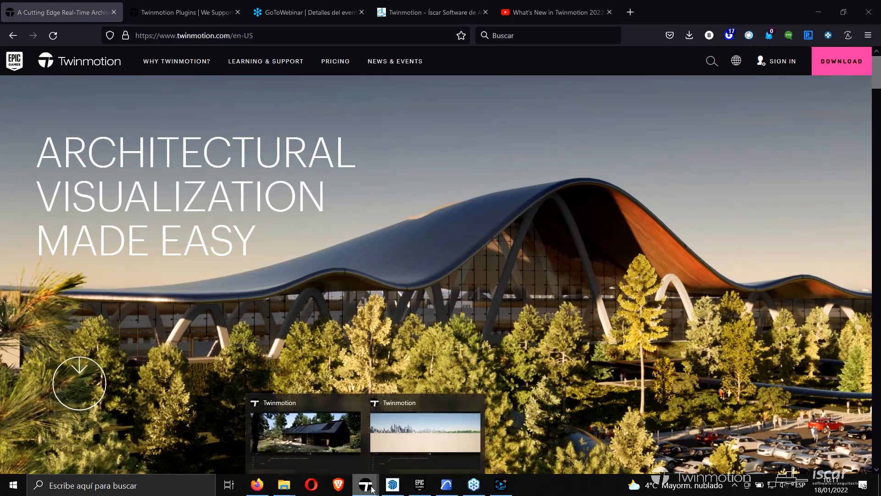
click(414, 448)
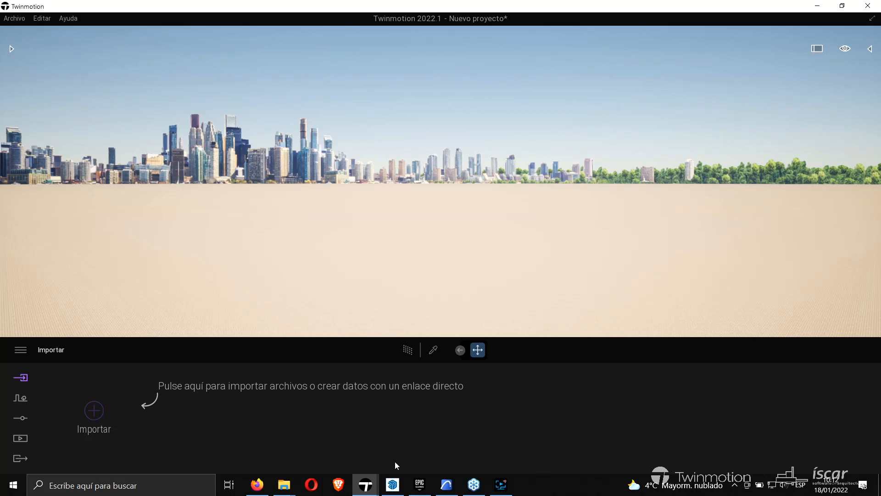
- Switch back to Firefox, bring up the Twinmotion Plugins page and highlight its PLUGINS heading
click(258, 486)
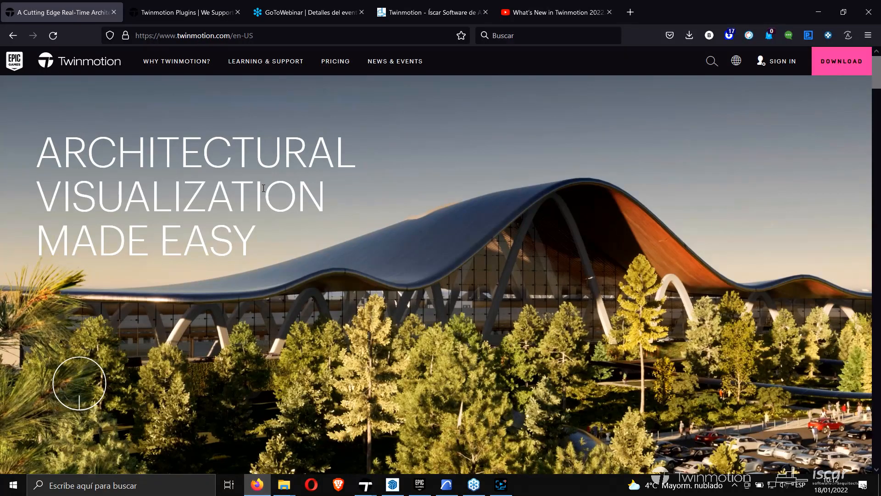
click(179, 13)
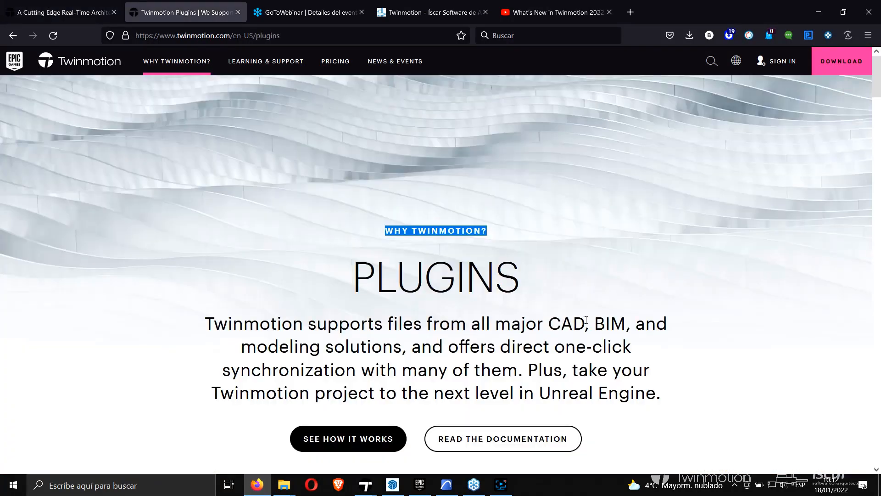
click(542, 281)
scroll(625, 287, down, 2)
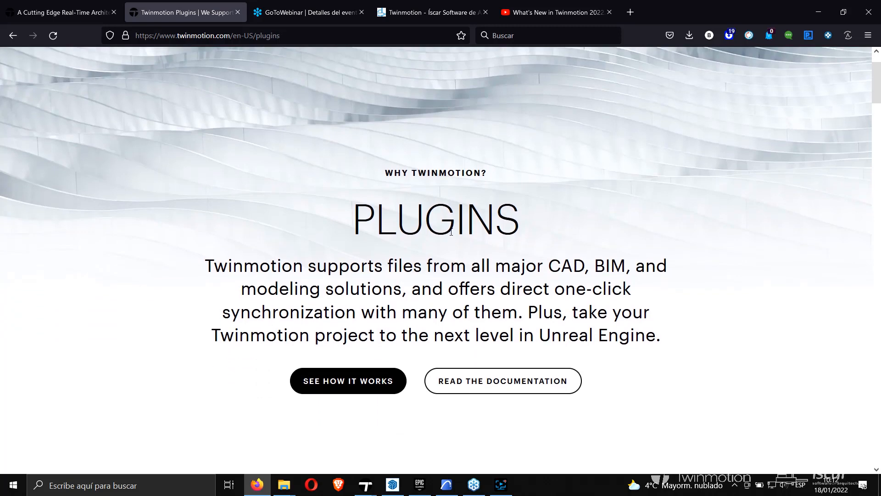
drag(365, 222, 526, 225)
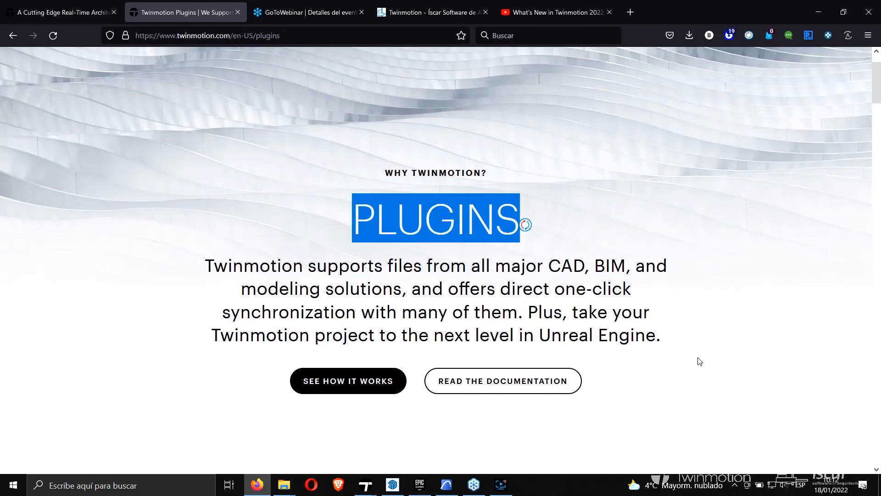
- Examine the Plugins page's list of supported programs, their compatible versions and Direct Link support
scroll(698, 362, down, 6)
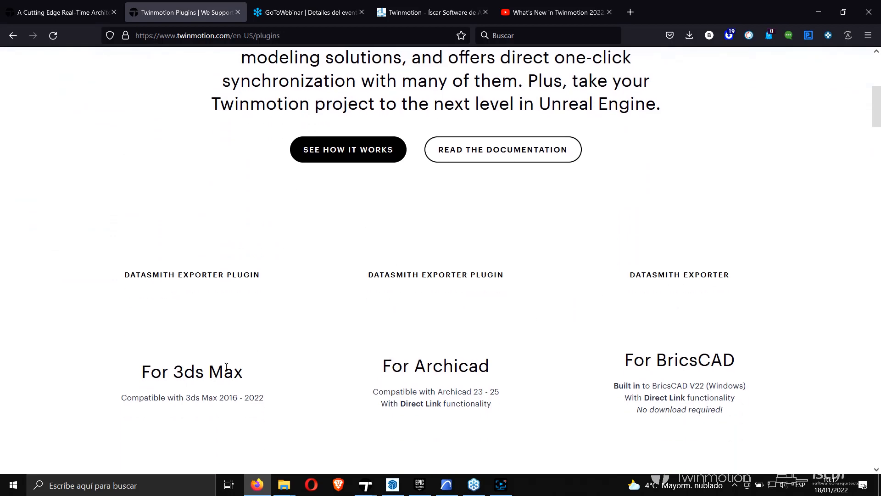
scroll(686, 295, down, 3)
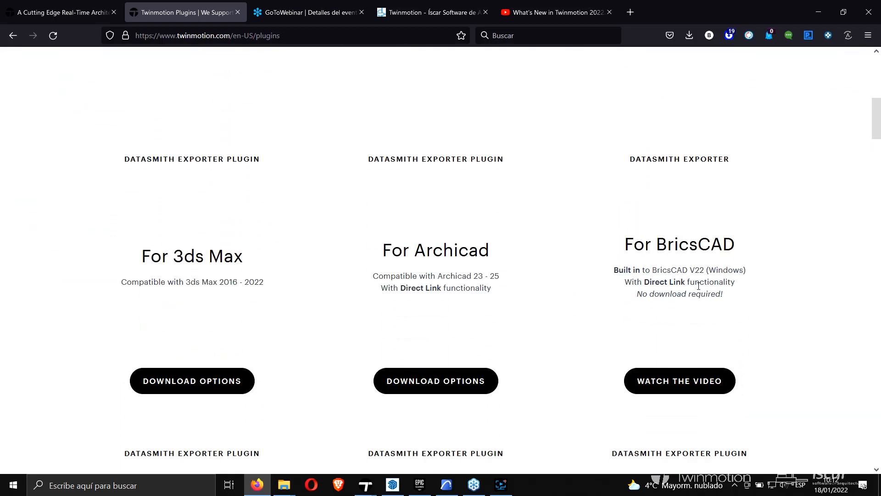
scroll(698, 285, down, 3)
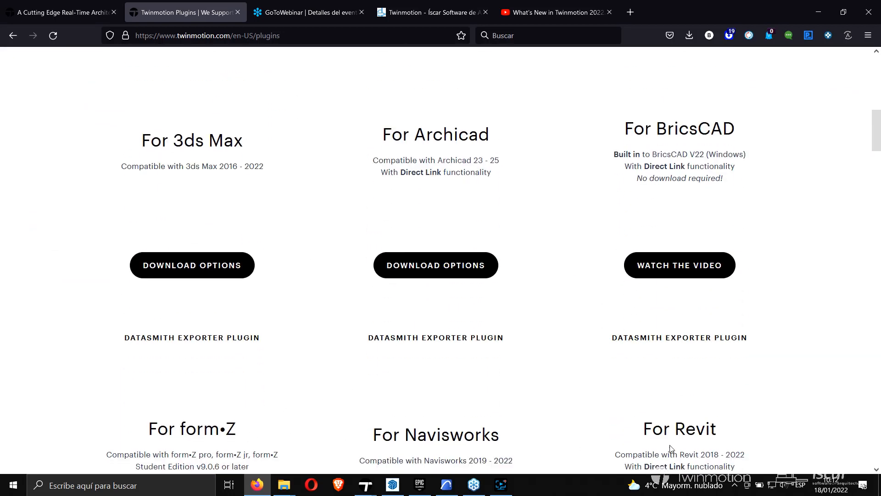
scroll(670, 449, down, 12)
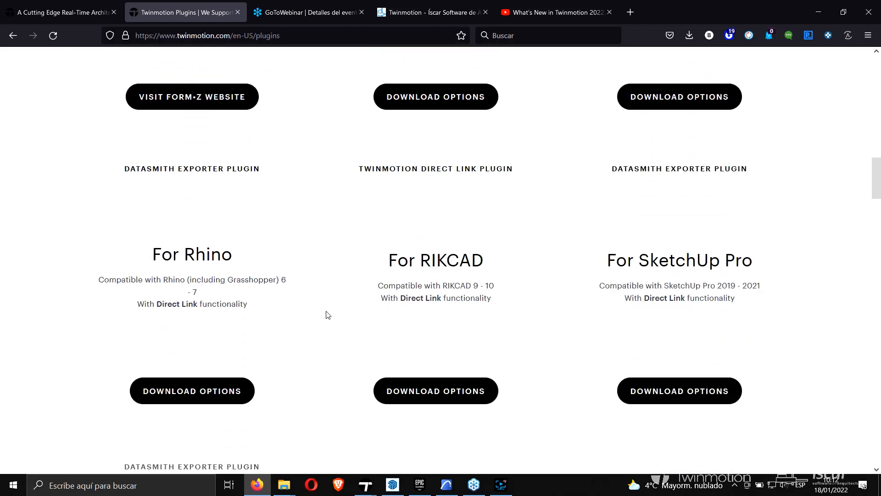
scroll(740, 272, down, 6)
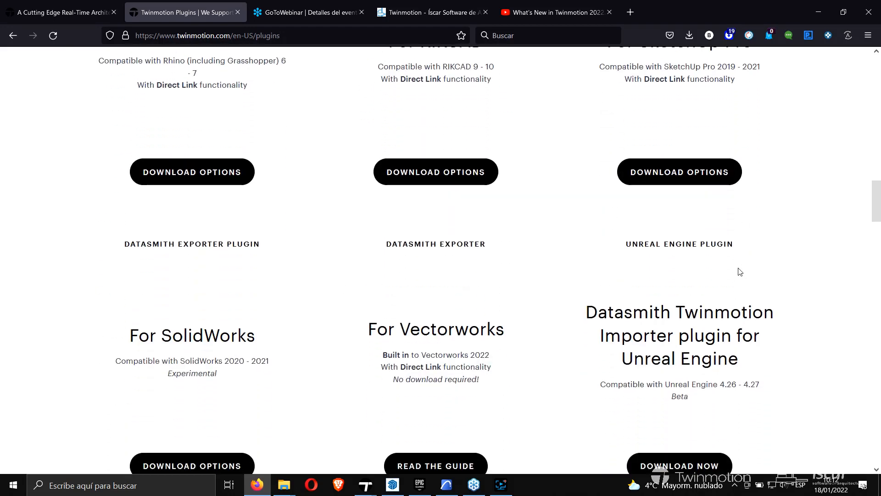
scroll(740, 271, down, 2)
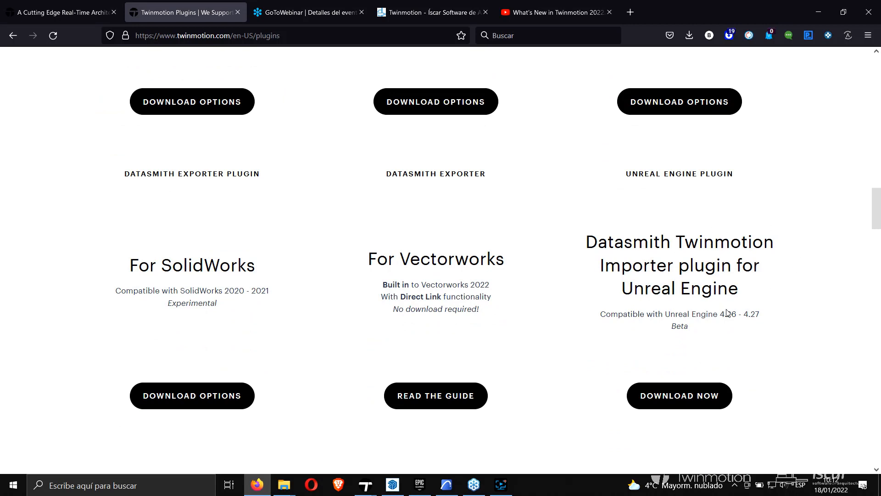
scroll(688, 261, down, 3)
scroll(669, 253, up, 8)
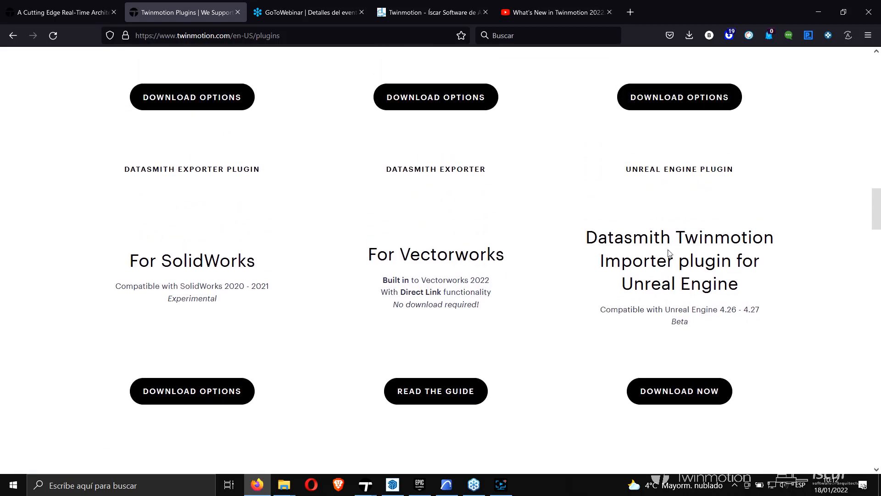
scroll(673, 257, up, 10)
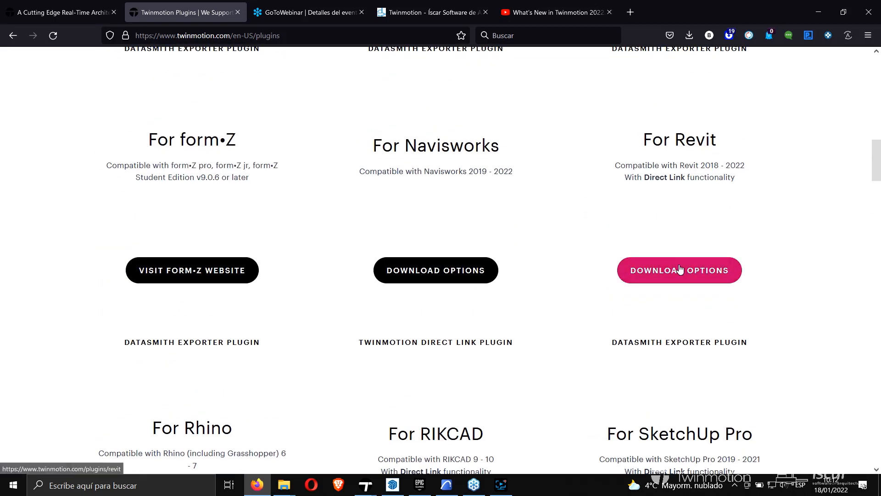
scroll(681, 269, up, 6)
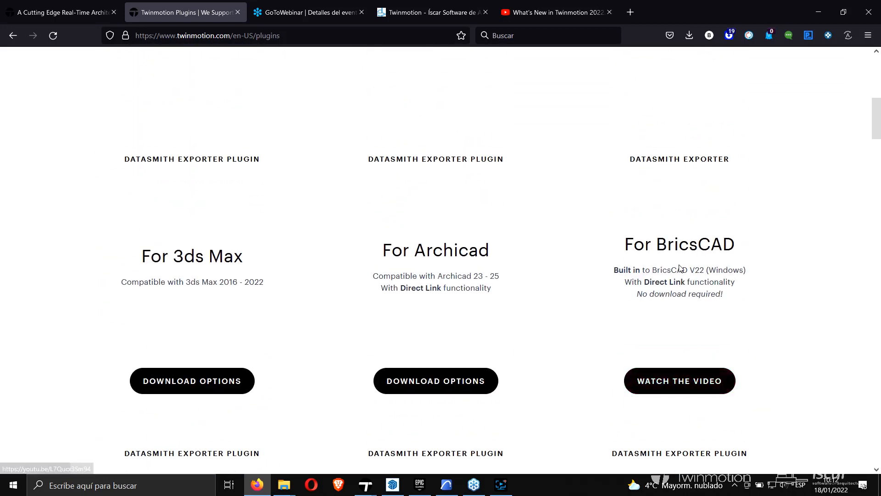
scroll(681, 269, down, 1)
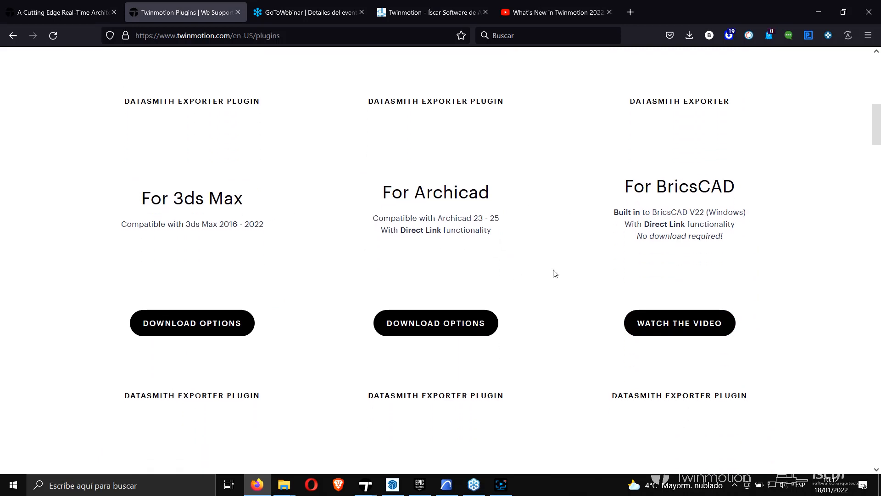
scroll(678, 235, down, 7)
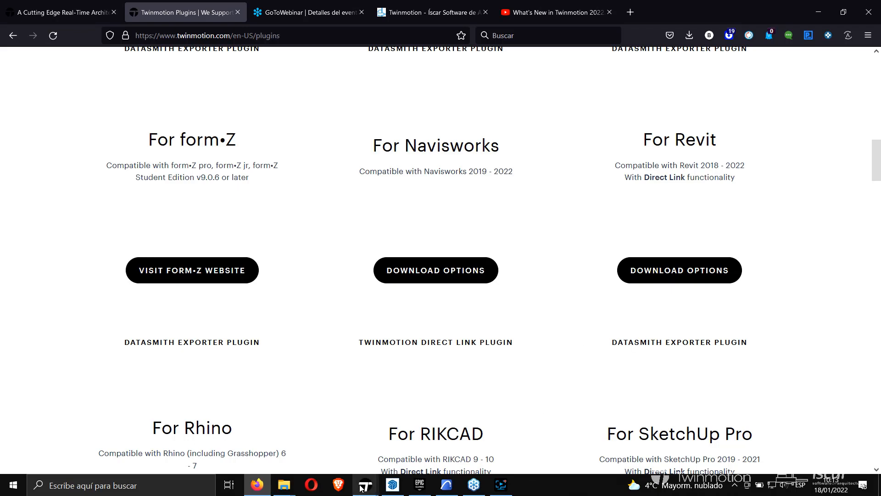
- Switch to the empty Twinmotion project and start a geometry import up to choosing the source file
mouse_move(366, 484)
click(411, 449)
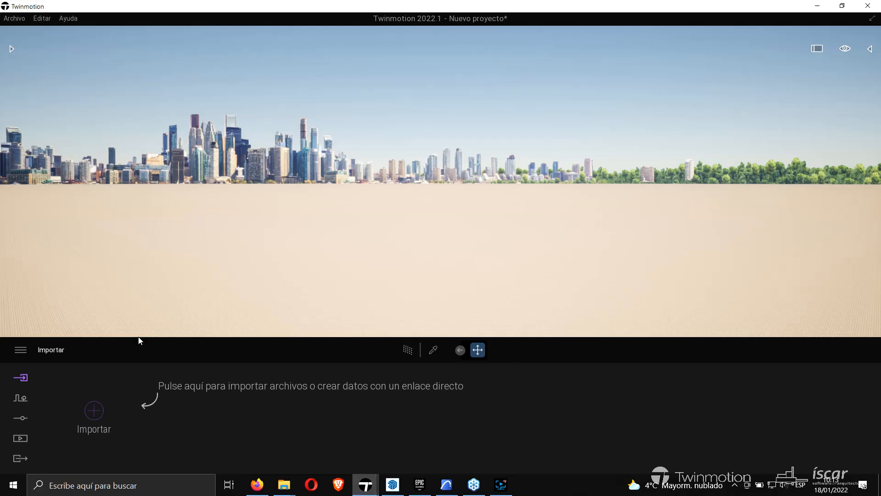
click(96, 413)
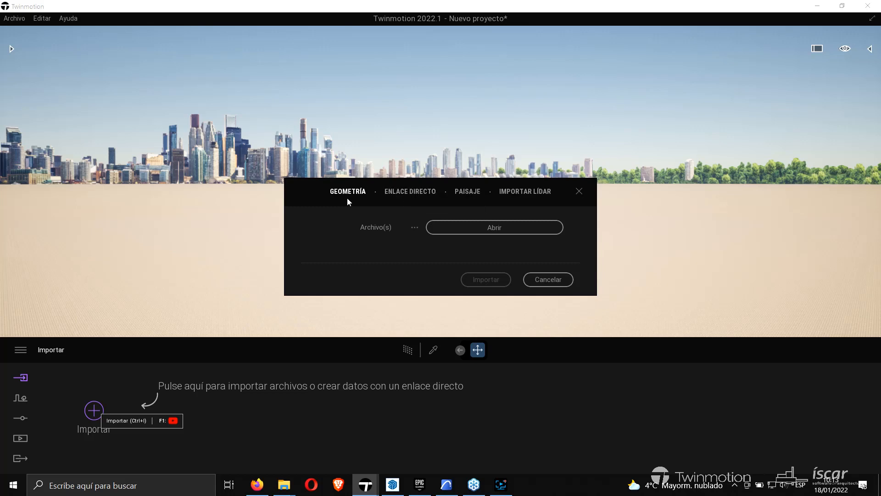
click(459, 228)
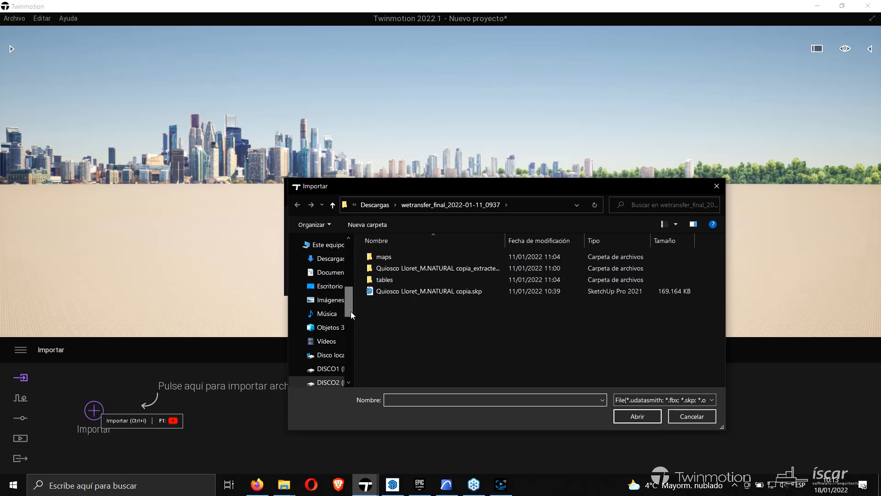
- Browse to the 01 Webinar TwinMotion 2022.1 folder, check the importable file formats, and cancel choosing a file
drag(351, 311, 346, 244)
click(330, 264)
double_click(625, 349)
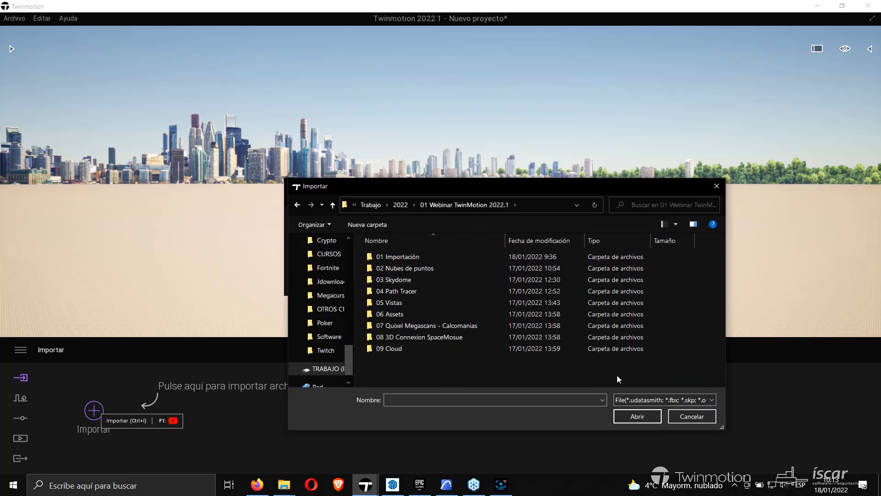
click(682, 400)
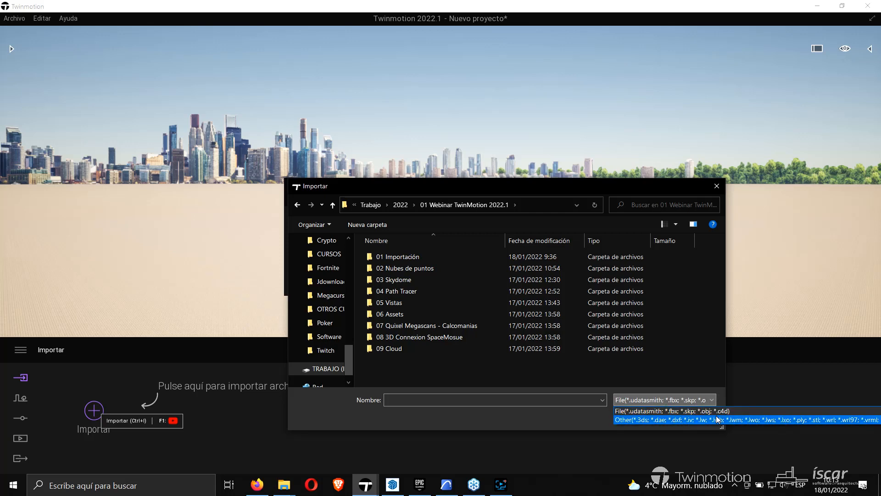
click(579, 417)
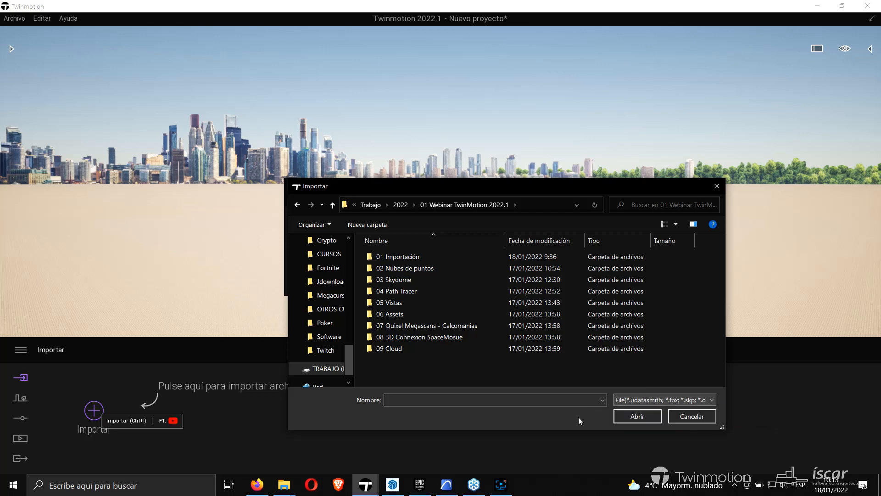
click(686, 417)
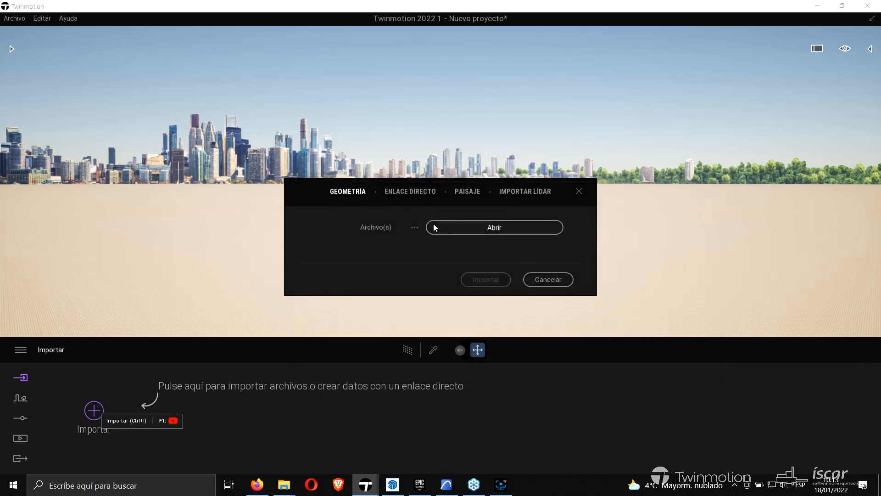
- Check the available Direct Link sources, view their open models in ARCHICAD and SketchUp, and return to the new Twinmotion project
click(404, 192)
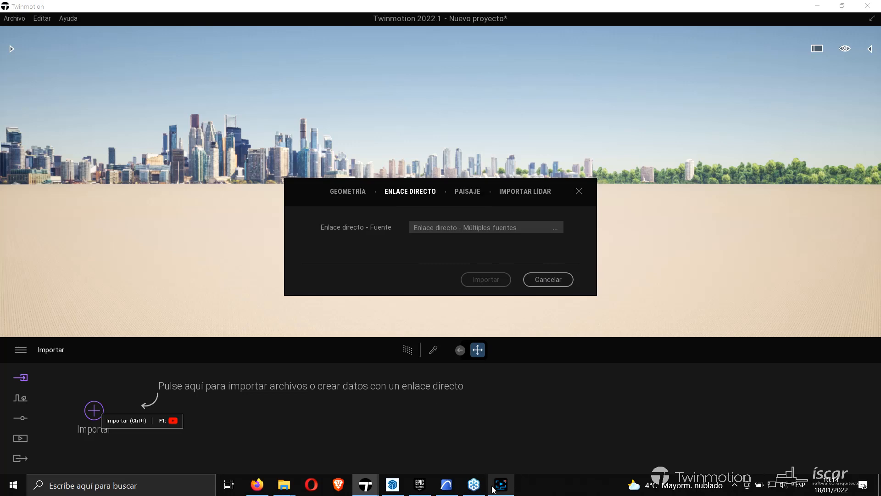
click(555, 228)
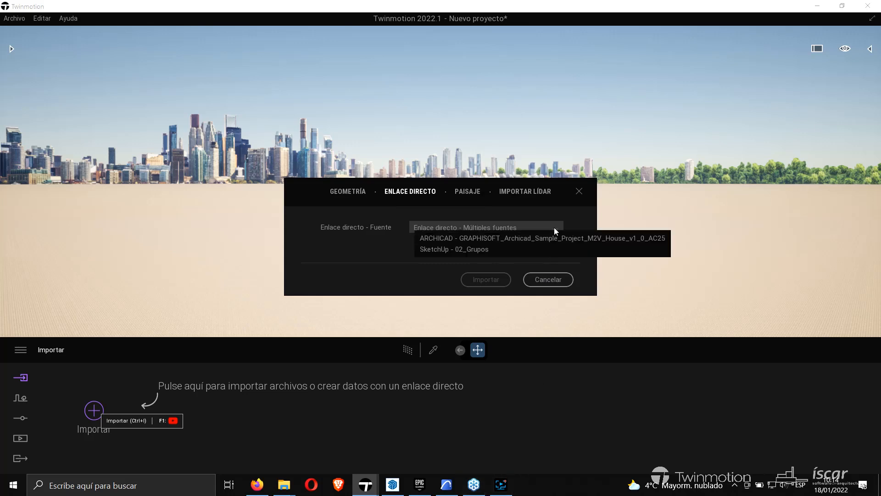
click(448, 238)
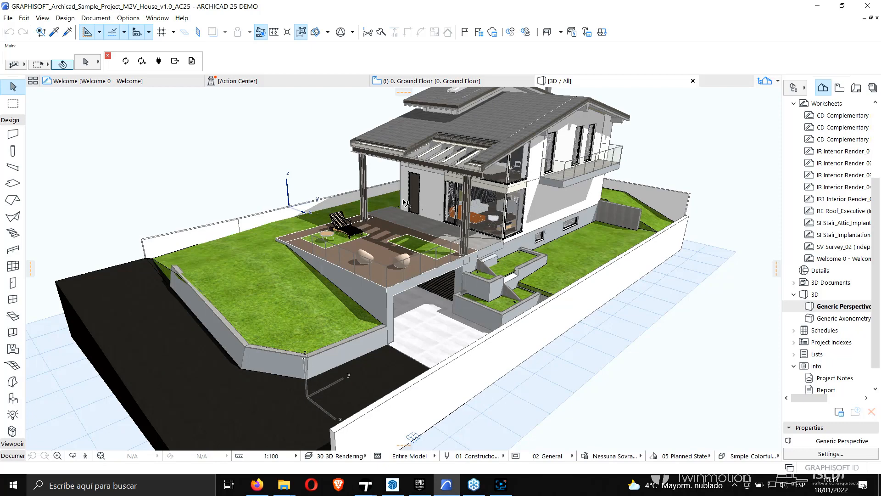
click(392, 484)
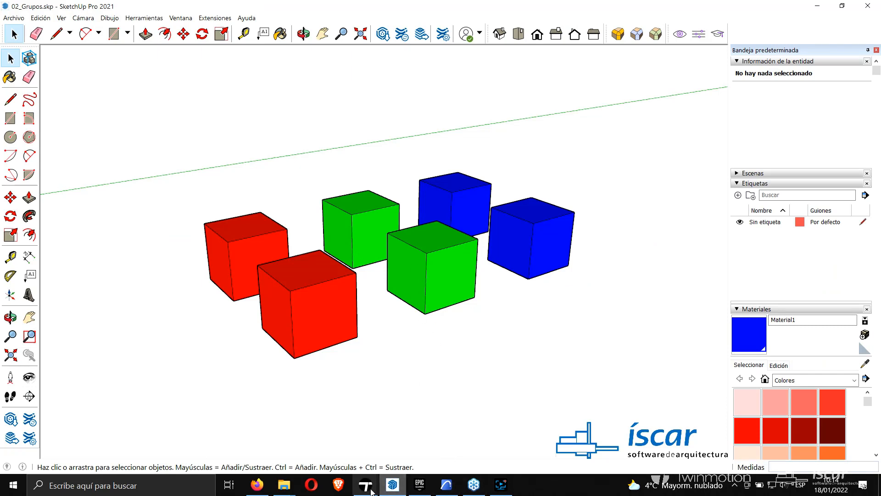
mouse_move(366, 484)
click(381, 451)
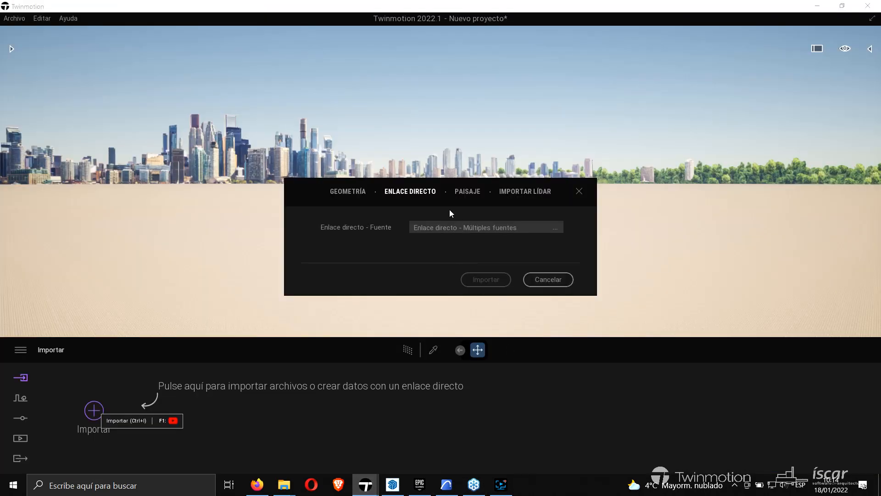
- Import the SketchUp model 02_Grupos as a Direct Link source, keeping its hierarchy
click(441, 233)
click(450, 249)
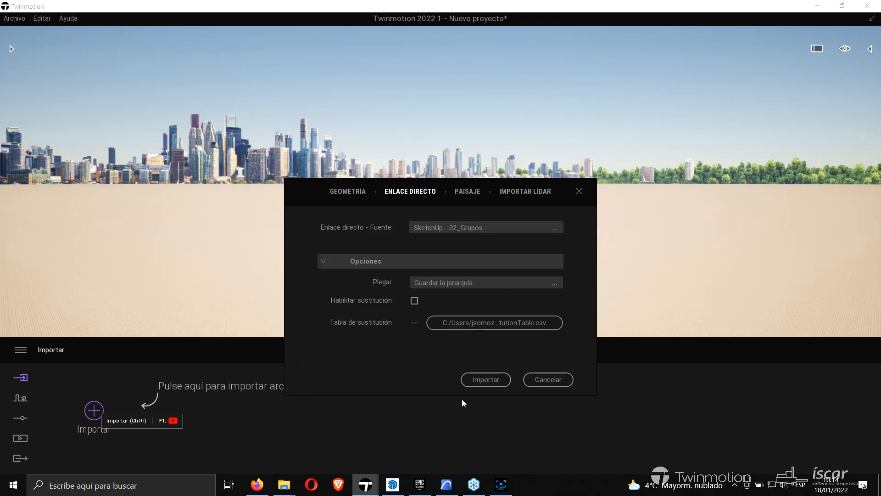
click(494, 379)
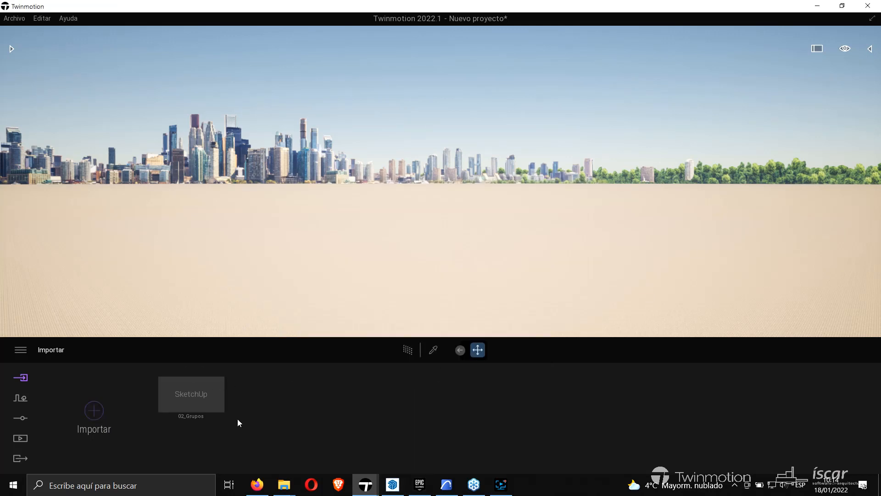
right_drag(416, 257, 354, 257)
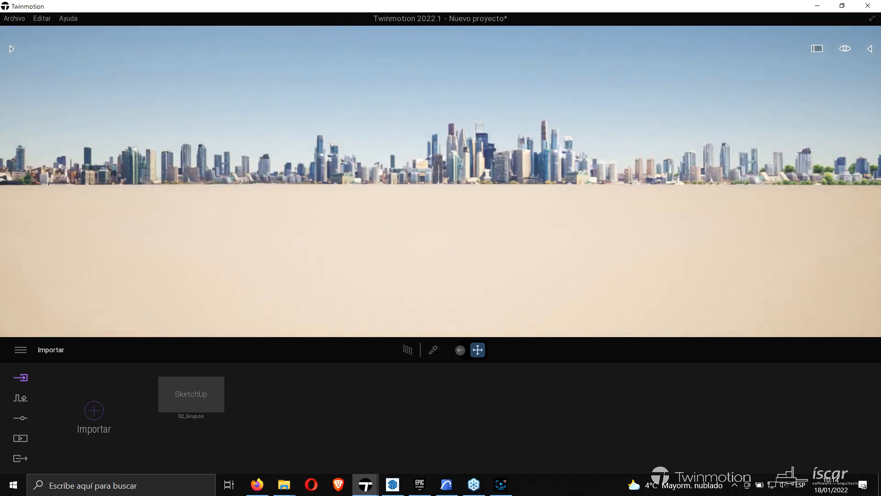
- Switch to SketchUp and synchronize the 02_Grupos model through Datasmith
click(393, 484)
click(215, 18)
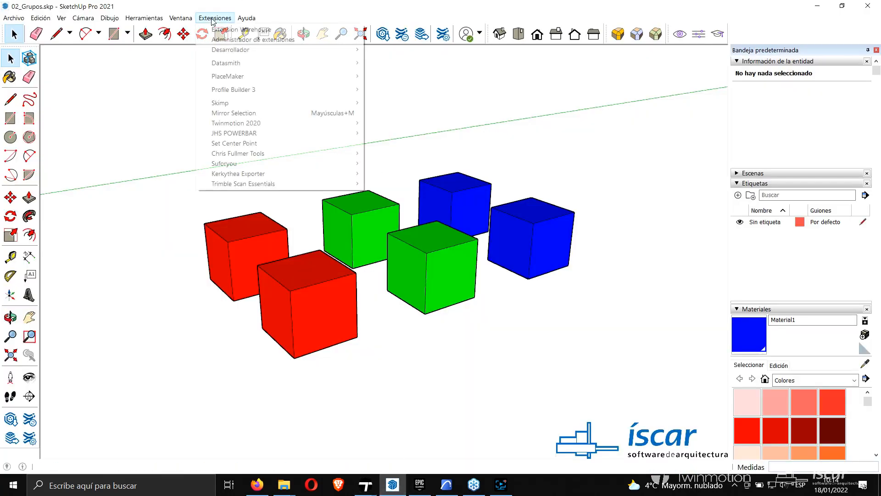
mouse_move(244, 54)
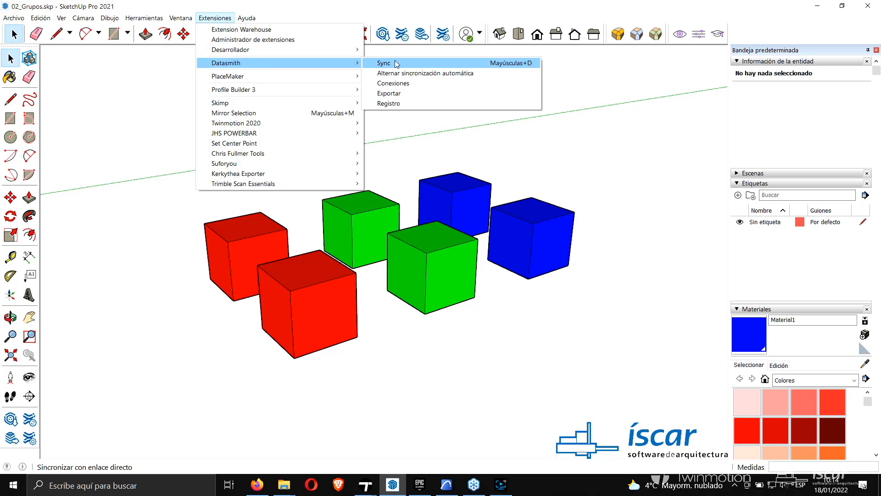
click(395, 64)
- Return to the new Twinmotion project and frame the six coloured cubes from above
click(370, 487)
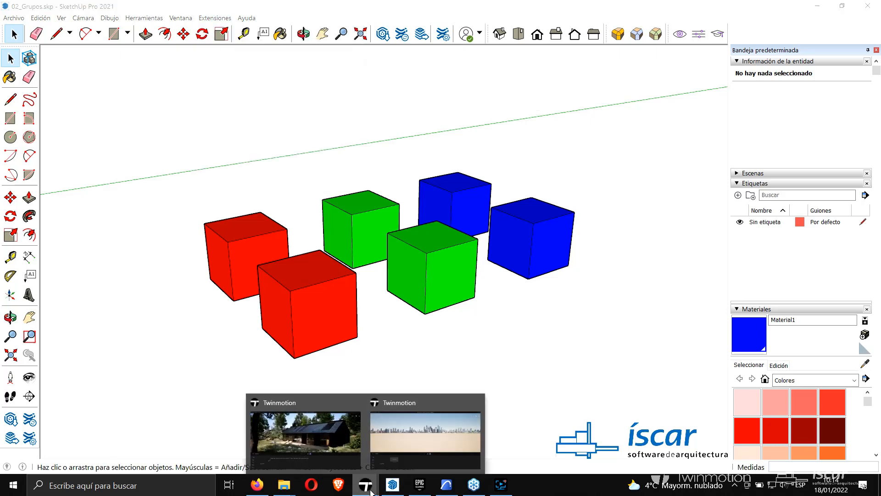
click(390, 446)
right_drag(410, 251, 368, 312)
key(d)
key(w)
shift+middle_drag(413, 276, 356, 285)
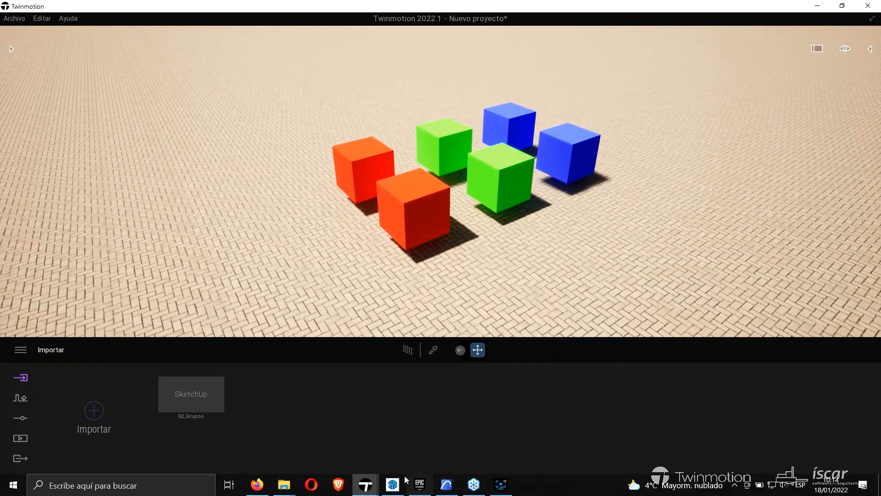
- Switch to SketchUp and move the front red cube about 2.2 m away from the other cubes
click(392, 484)
click(374, 336)
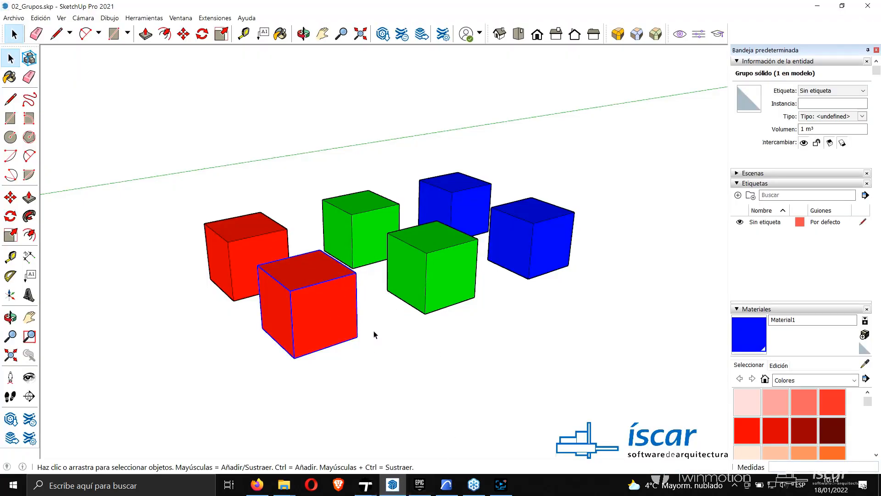
key(m)
click(392, 342)
click(244, 391)
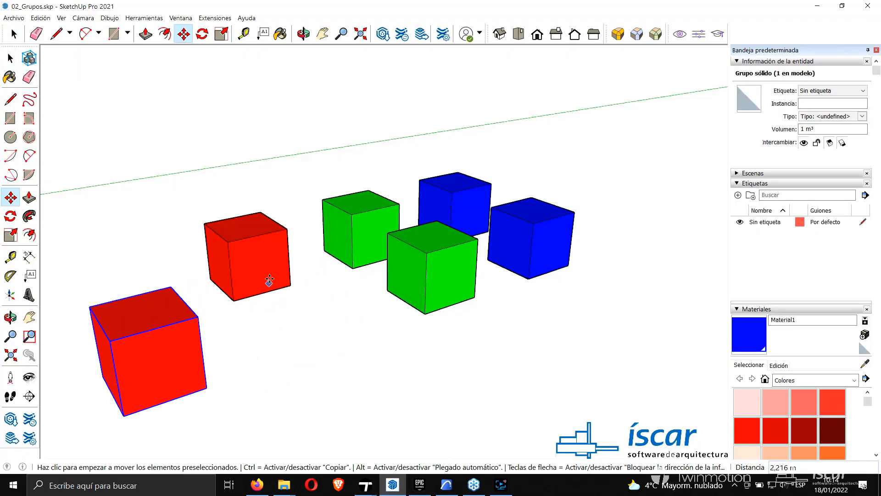
- Move the rear red cube about 3.1 m away from the green cubes
key(space)
click(262, 258)
key(m)
click(330, 322)
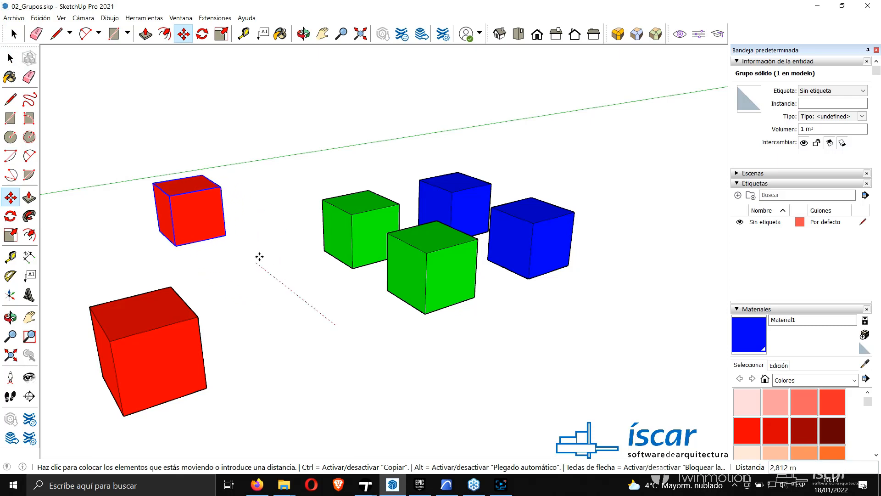
click(273, 280)
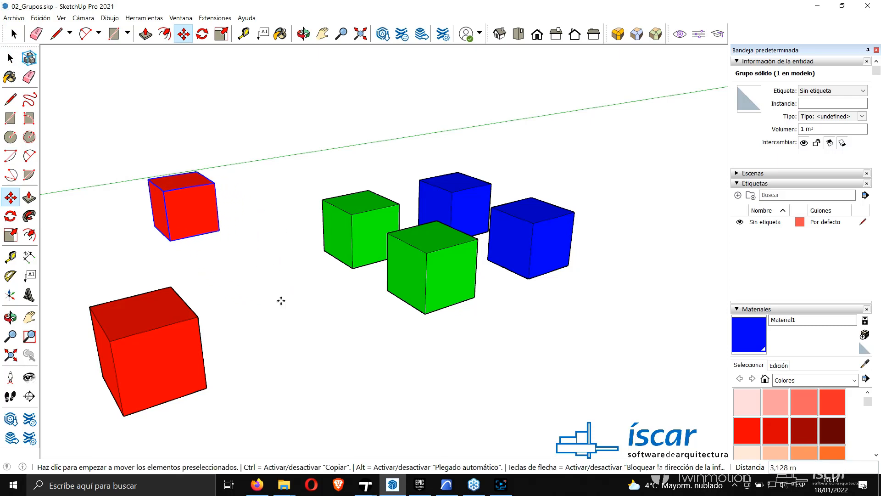
- Synchronize the moved cubes through Datasmith and return to the new Twinmotion project
click(215, 18)
mouse_move(276, 67)
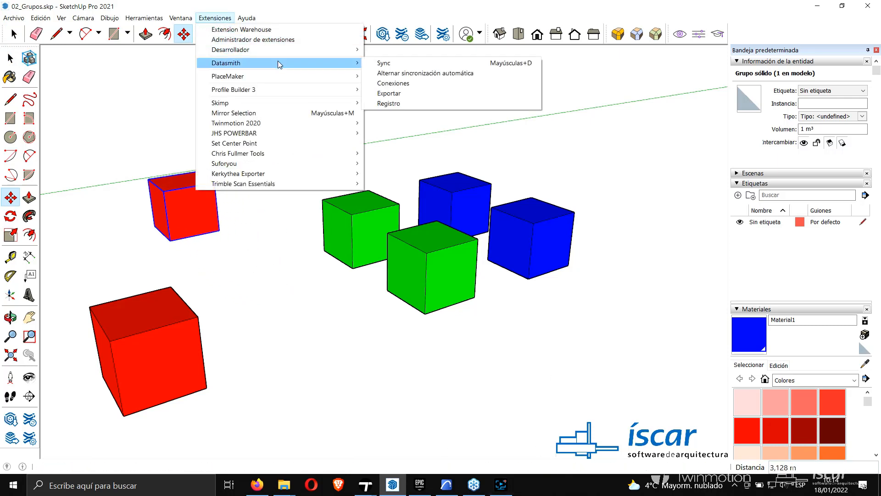
click(375, 64)
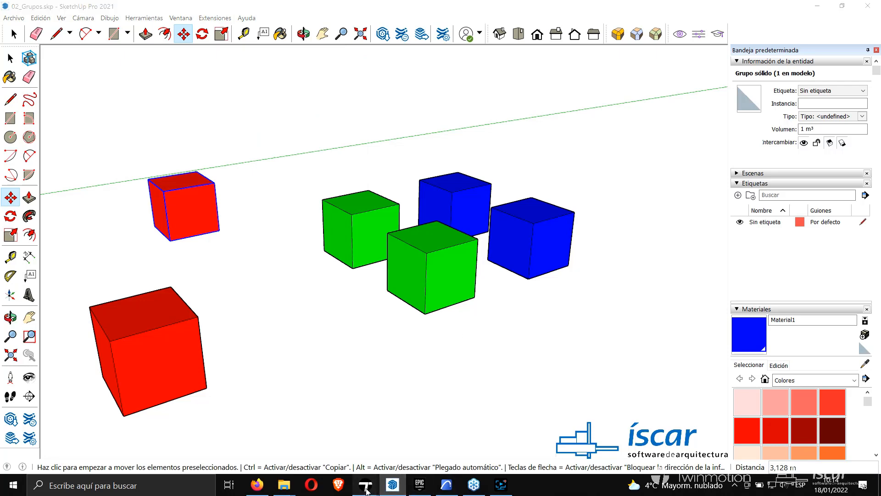
mouse_move(366, 484)
click(400, 446)
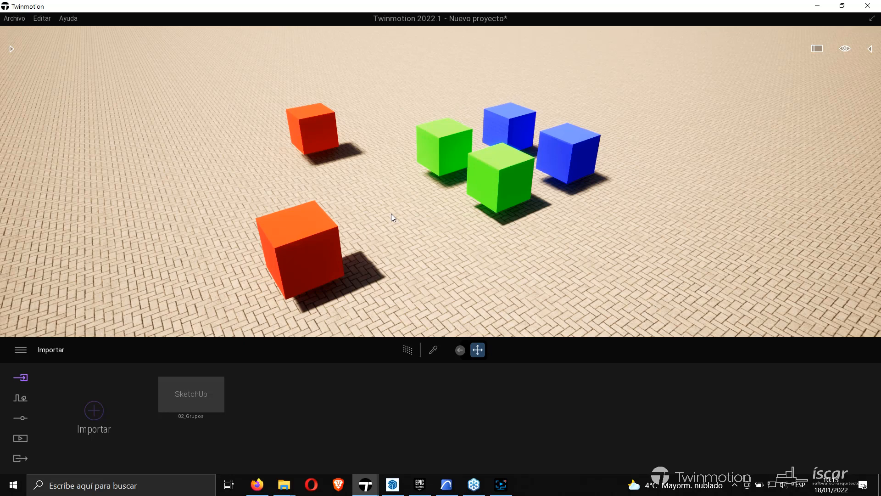
- Import the ARCHICAD M2V House sample project as a Direct Link source, then visit its ARCHICAD window and return to Twinmotion
click(94, 410)
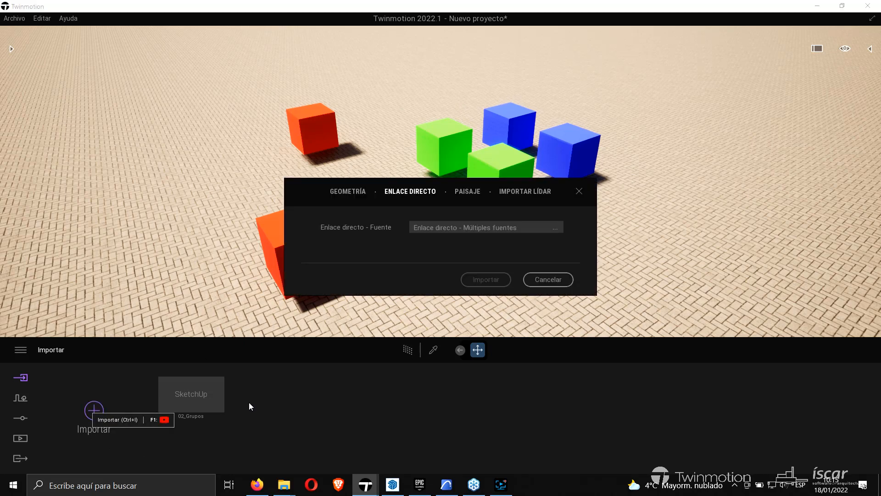
click(445, 232)
click(444, 240)
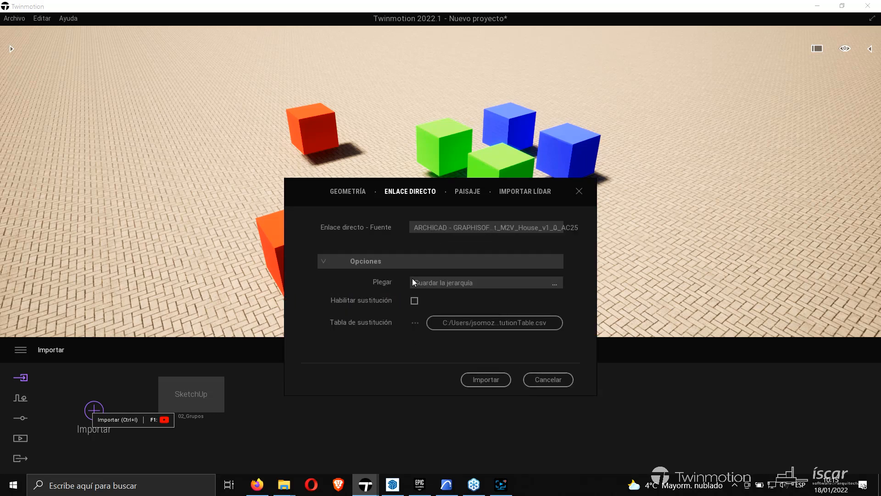
click(485, 379)
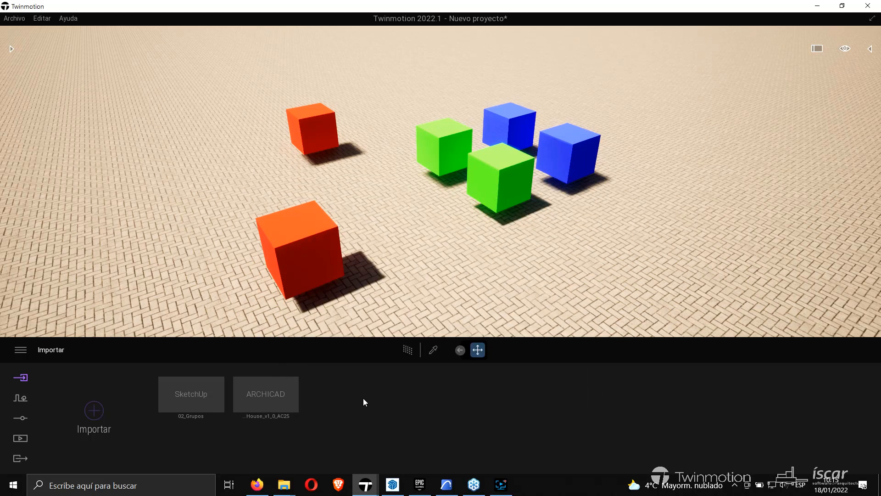
click(447, 483)
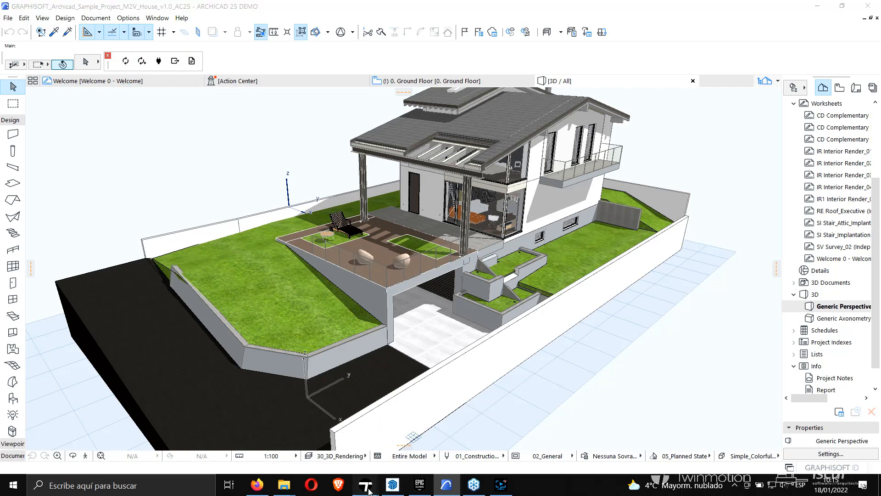
mouse_move(366, 484)
click(393, 440)
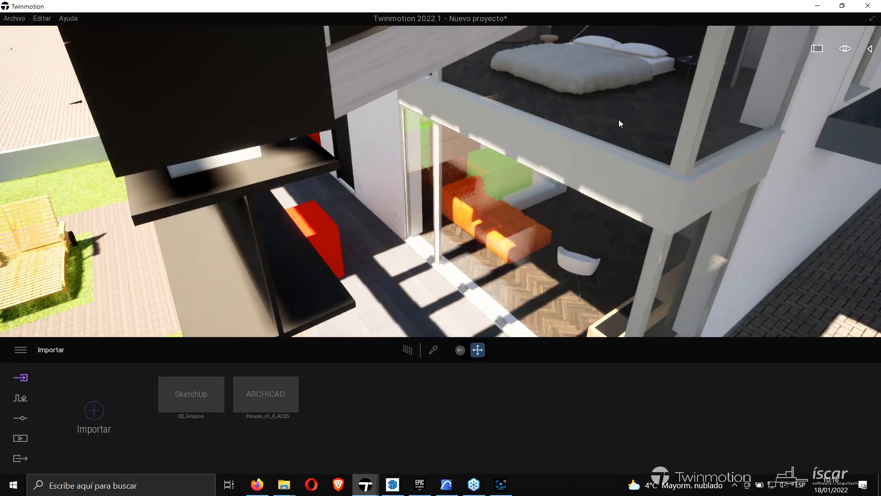
- Delete the brick-paved default ground surrounding the imported house
right_drag(596, 164, 475, 169)
key(s)
key(a)
key(w)
click(487, 163)
key(Delete)
- Inspect the house's terrace together with the cubes and check the imported elements in the scene tree
key(s)
key(a)
key(w)
key(d)
key(w)
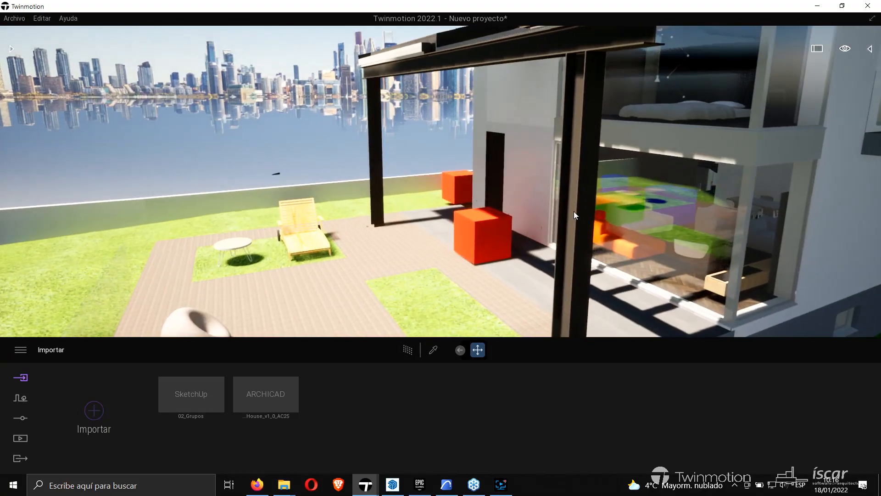
click(870, 49)
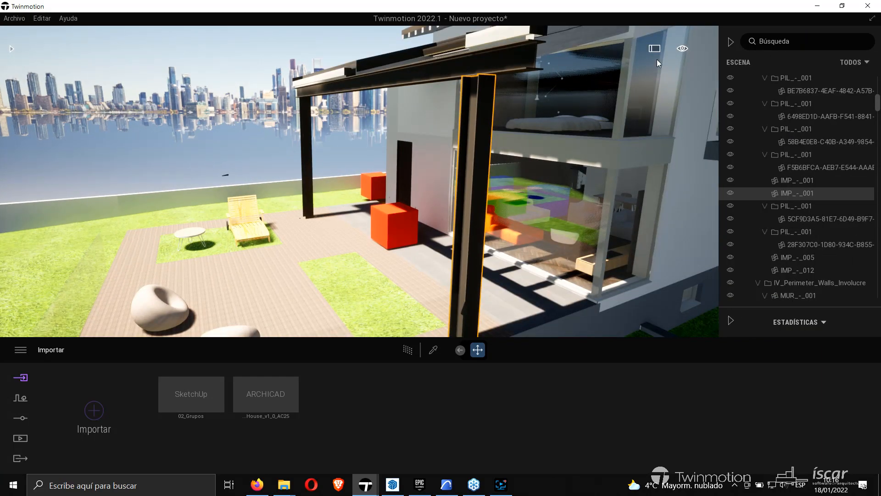
click(730, 42)
right_drag(585, 177, 559, 186)
key(a)
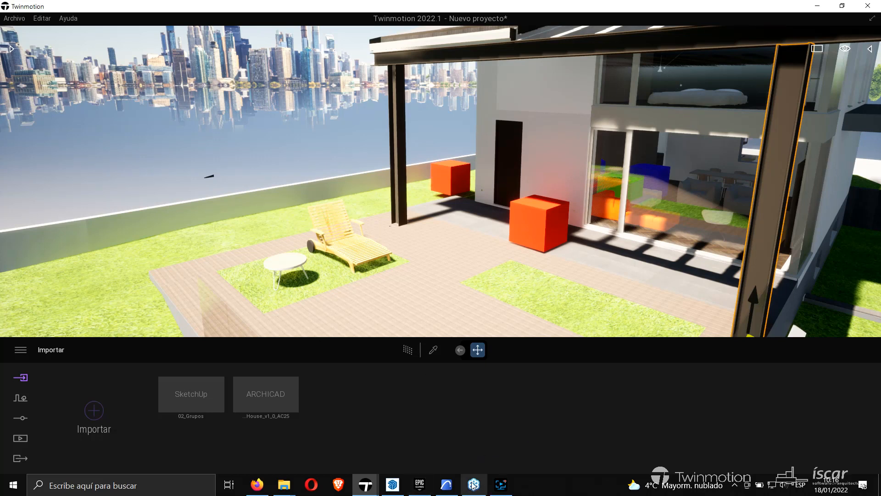
- Close ARCHICAD with its sample house project and switch back to the new Twinmotion project
click(446, 485)
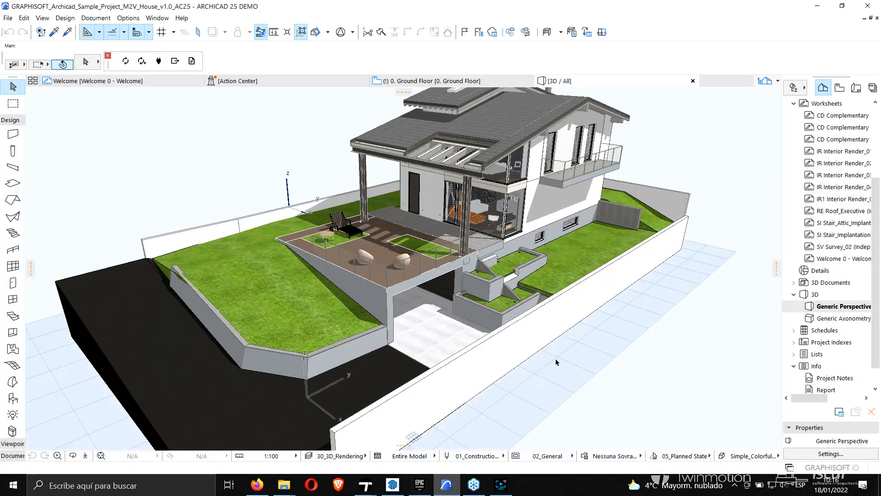
click(869, 6)
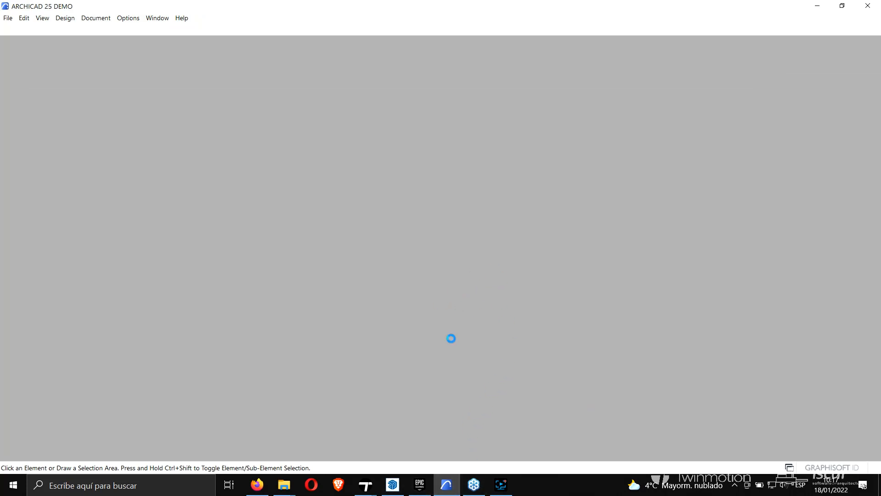
mouse_move(366, 486)
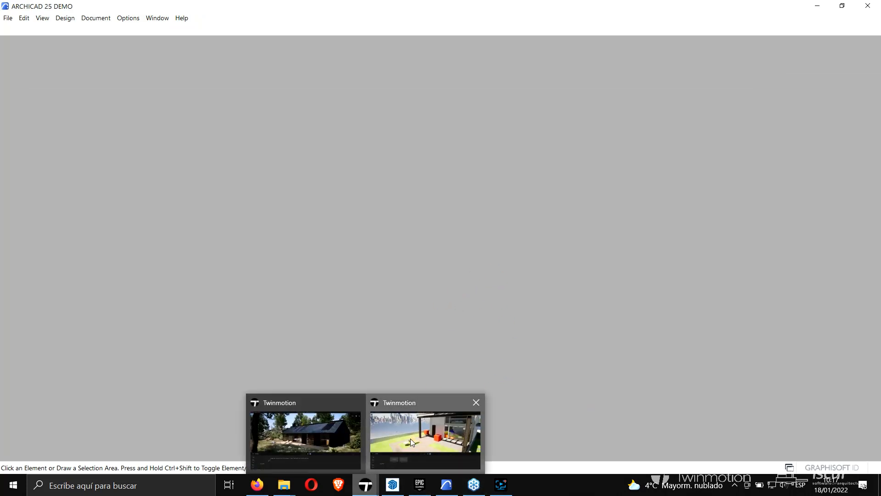
click(410, 438)
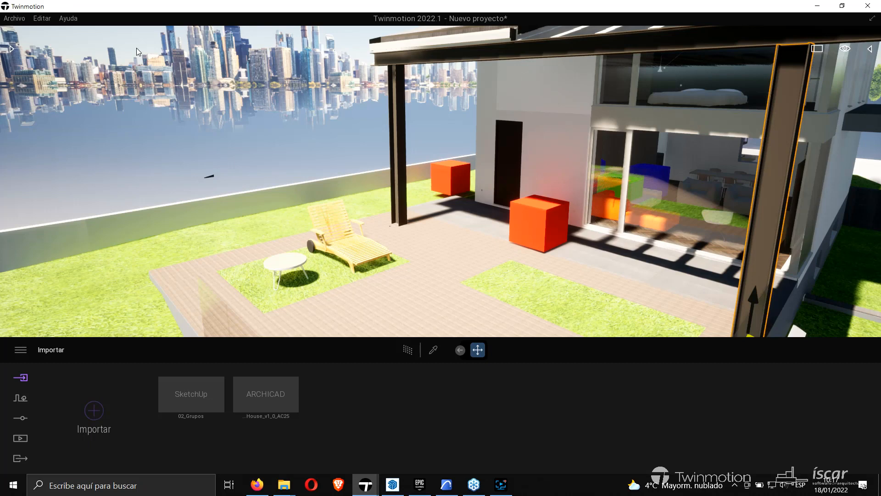
- Start a new empty scene without the house and open the LiDAR point cloud import options
click(14, 19)
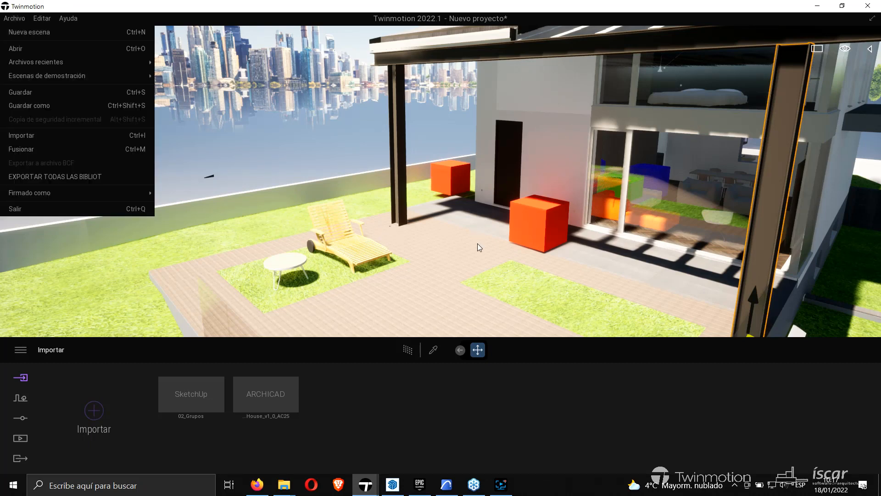
click(54, 32)
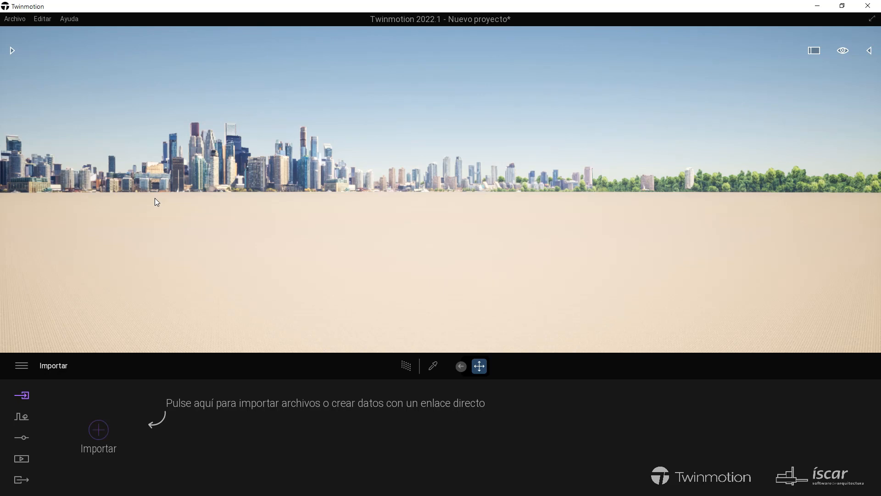
click(21, 18)
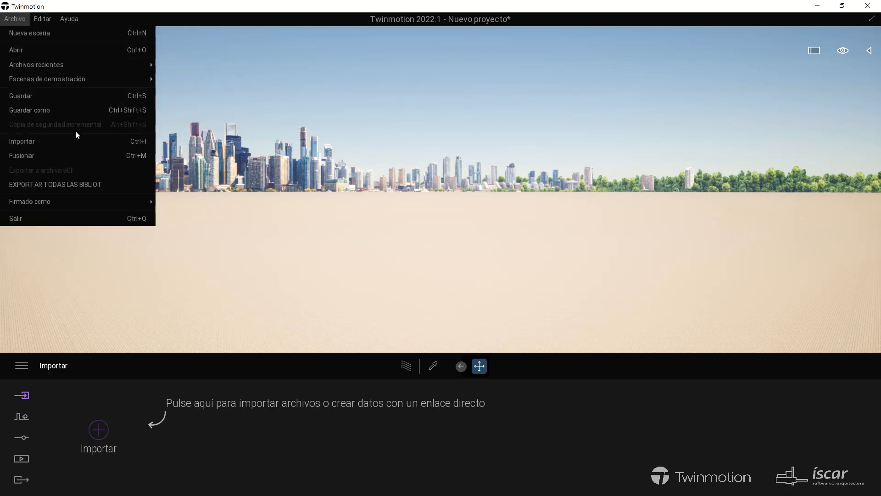
click(56, 143)
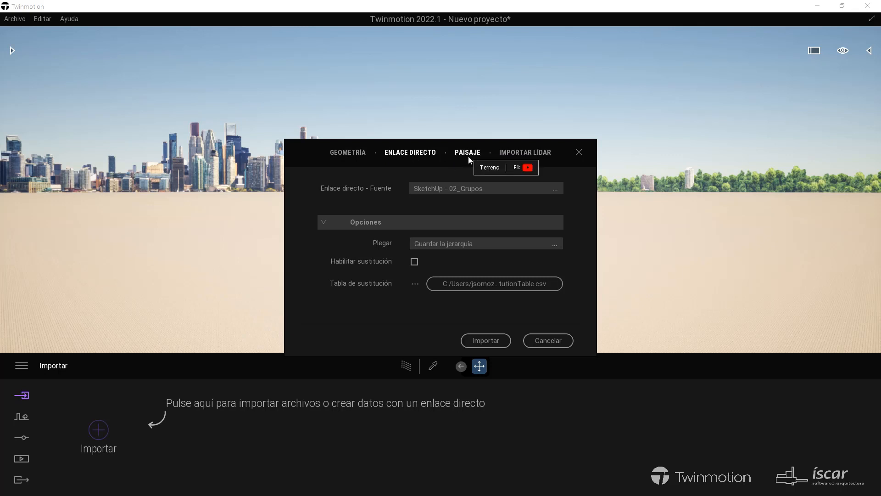
click(529, 155)
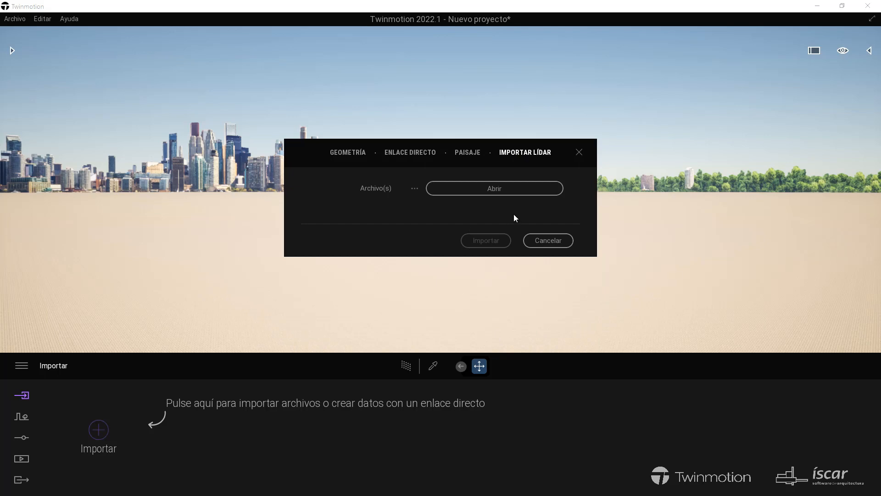
- Import the point cloud file garage.e57 from the 02 Nubes de puntos folder of the 01 Webinar TwinMotion 2022.1 project
click(503, 189)
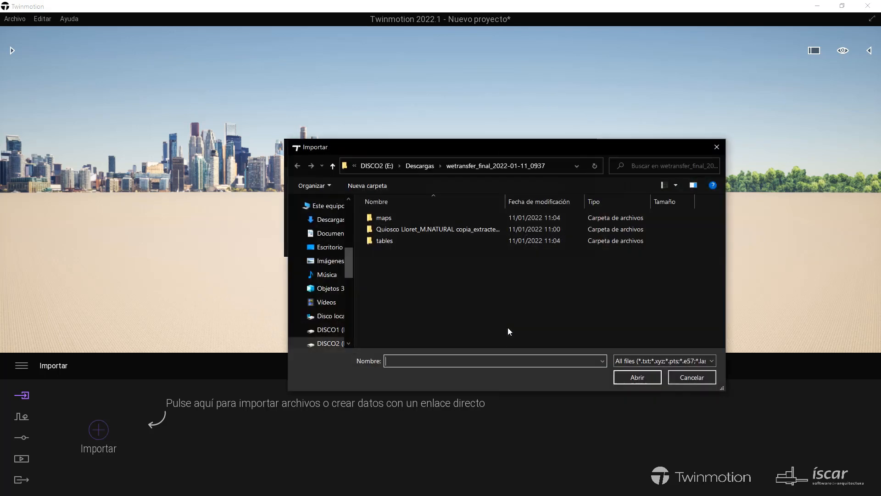
drag(348, 265, 352, 214)
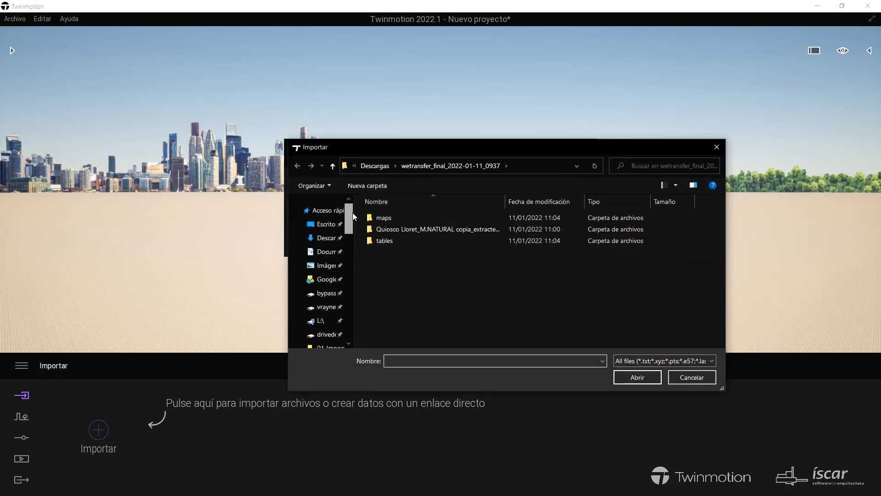
click(325, 224)
double_click(615, 310)
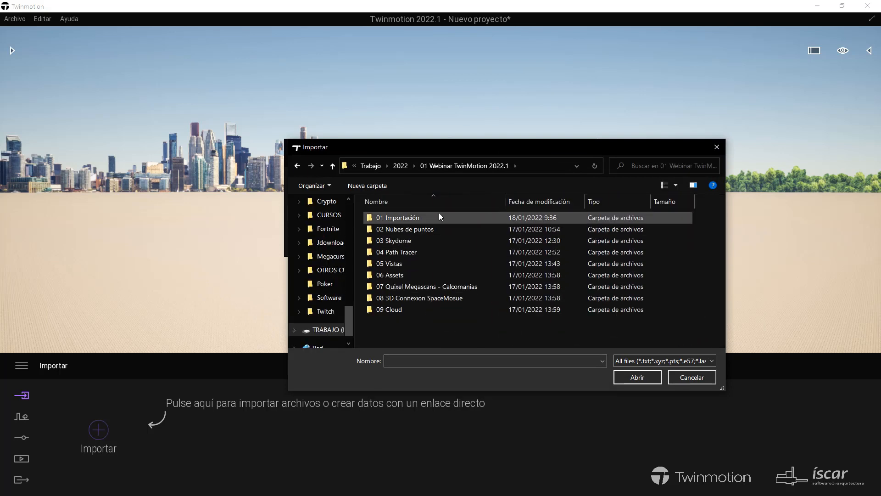
double_click(404, 228)
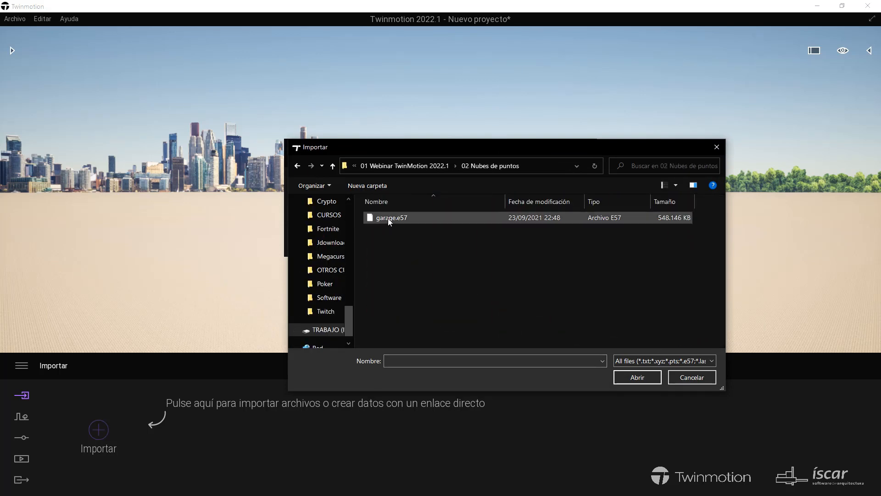
click(387, 218)
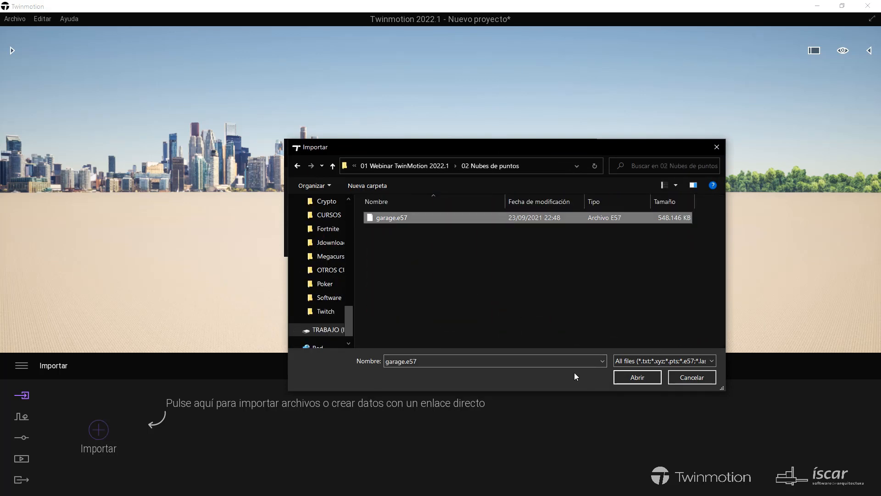
click(702, 360)
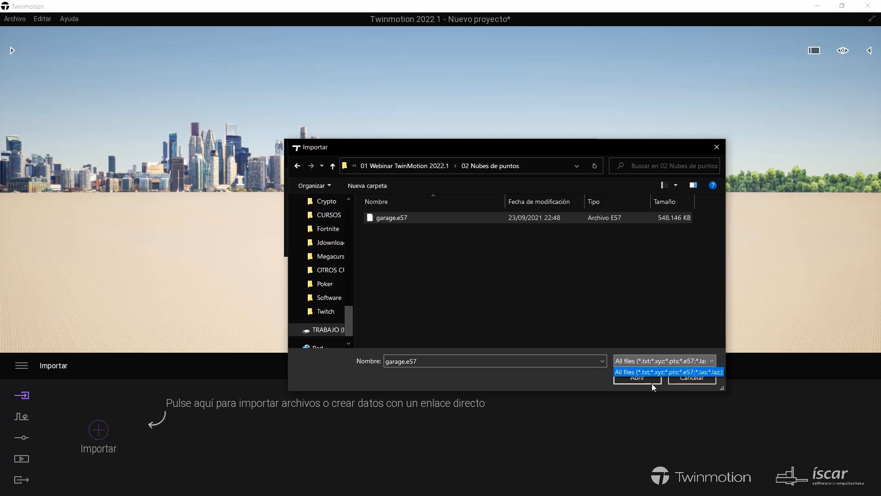
click(569, 389)
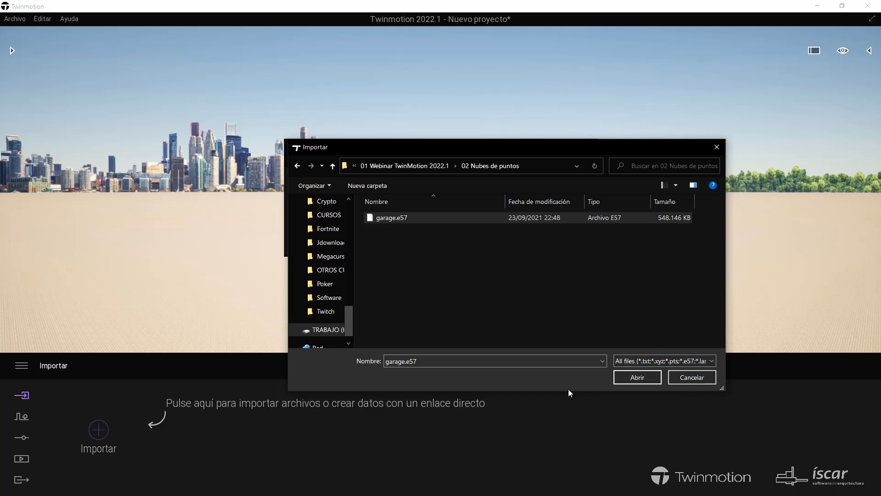
click(630, 379)
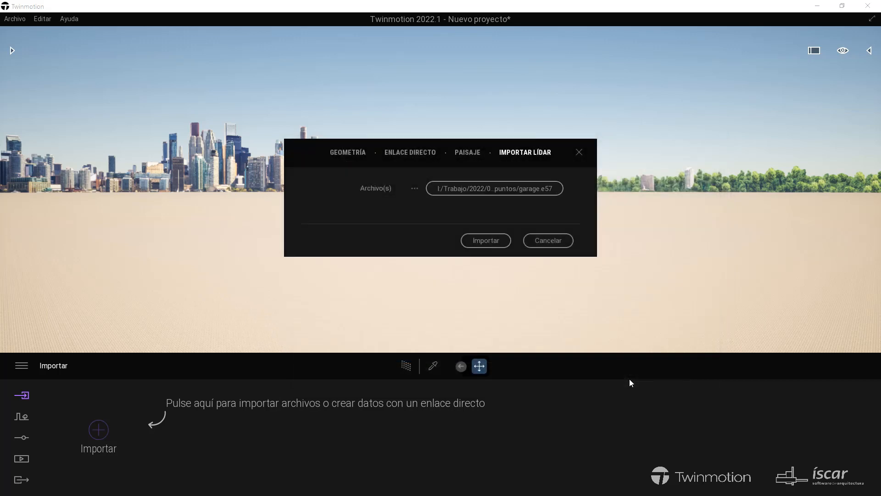
click(479, 241)
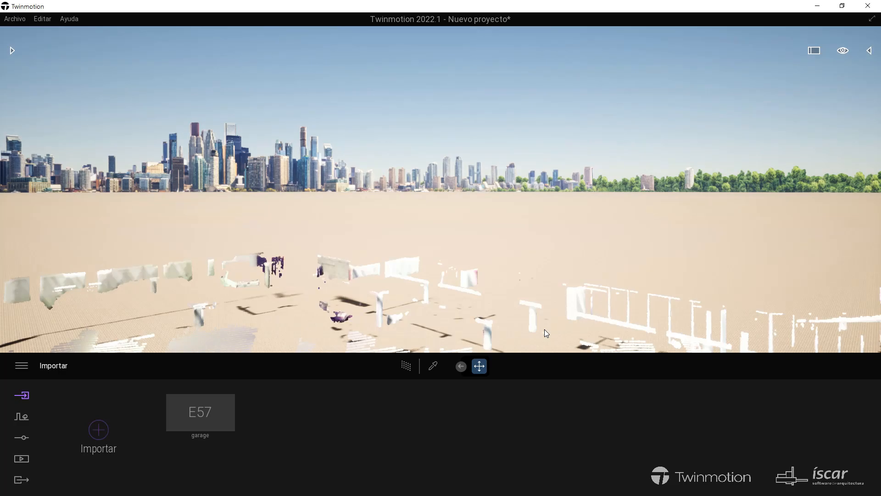
- Inspect the interior of the imported garage point cloud, including its columns and parked cars
right_drag(641, 203, 584, 239)
key(w)
key(w)
key(w)
key(w)
key(w)
right_drag(717, 205, 641, 203)
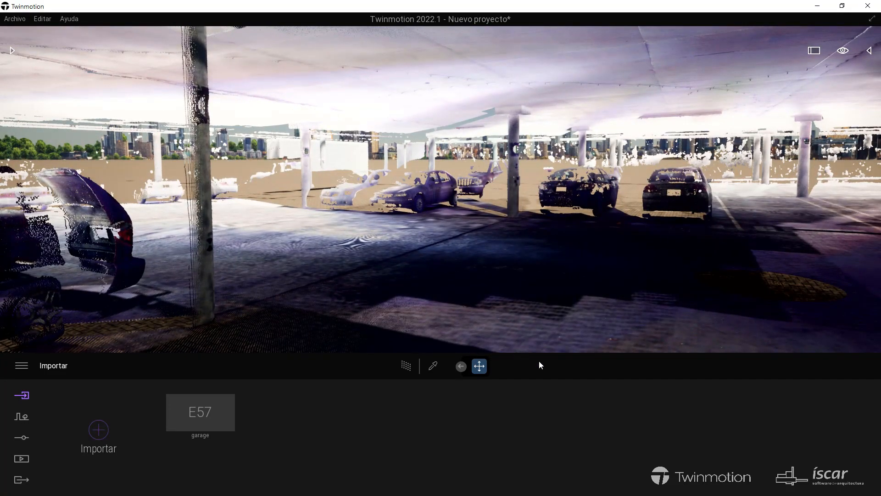
- Select the garage point cloud, set its point size to 1.3 and disable its shadow casting
click(494, 260)
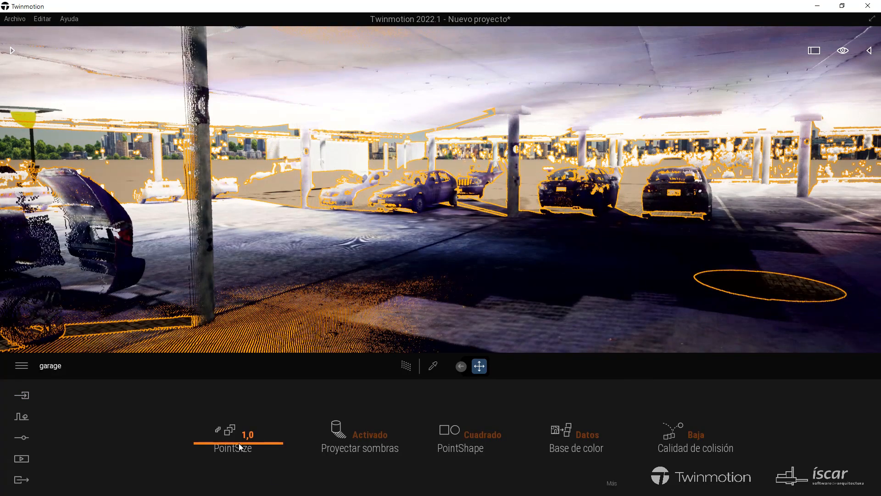
mouse_move(238, 443)
mouse_down()
mouse_move(250, 384)
mouse_move(250, 449)
mouse_move(250, 434)
mouse_up()
click(368, 436)
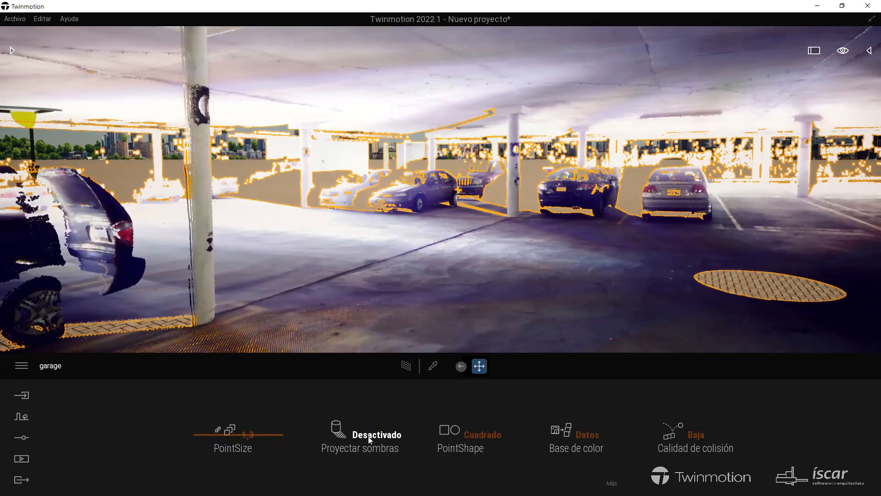
click(369, 436)
click(368, 436)
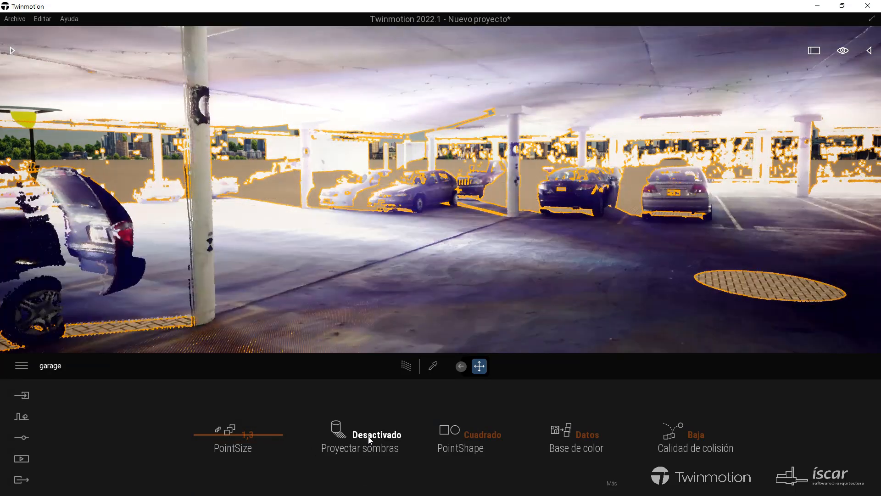
- Set the garage cloud's point shape to Círculo and its point size to 1.4
click(478, 436)
click(464, 392)
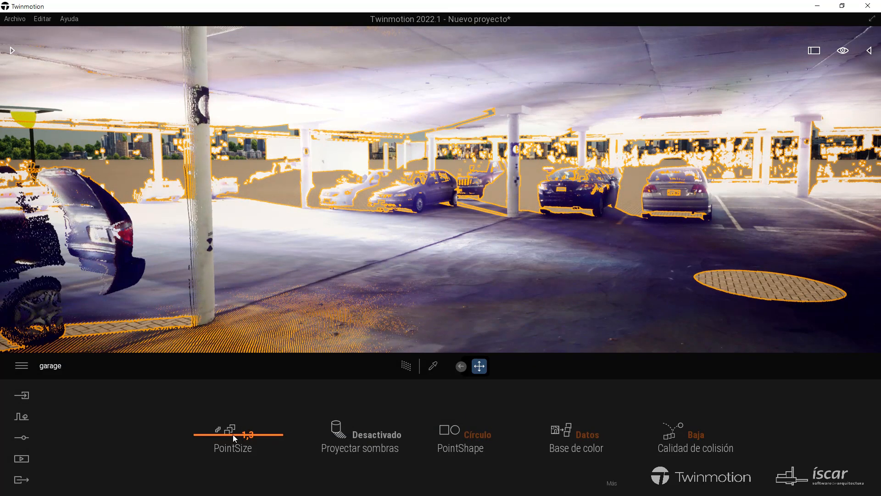
mouse_move(232, 435)
mouse_down()
mouse_move(240, 407)
mouse_move(241, 433)
mouse_up()
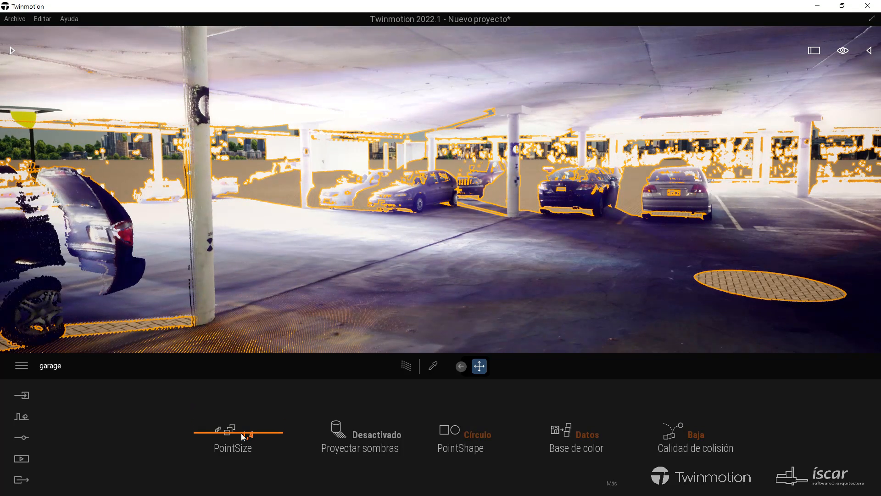
- Try the Altitud, Posición and Unicolor base colour modes on the garage point cloud
click(590, 435)
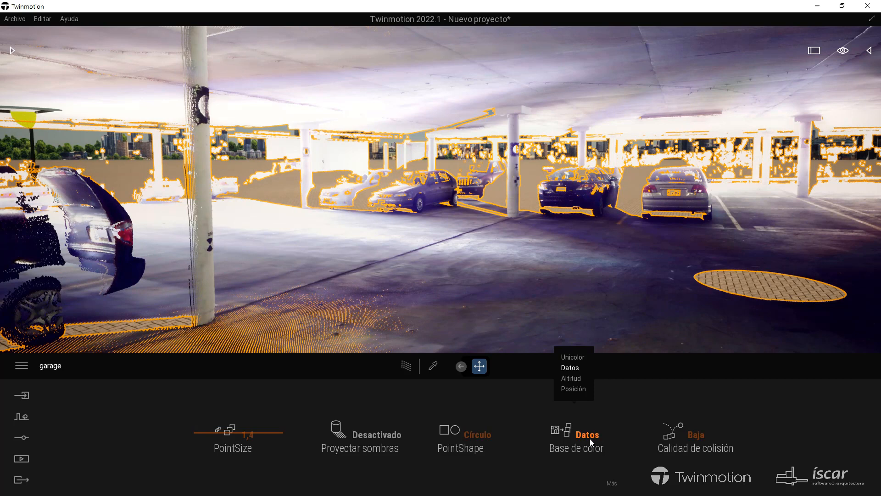
click(575, 368)
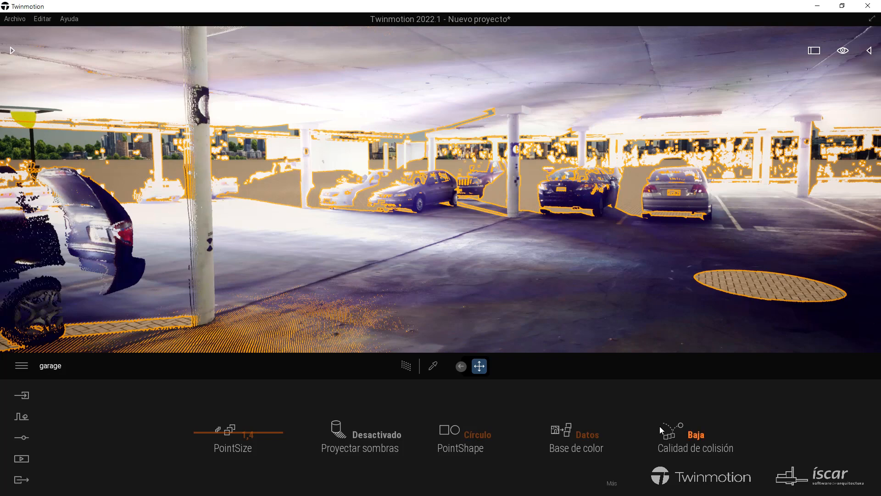
click(589, 434)
click(572, 379)
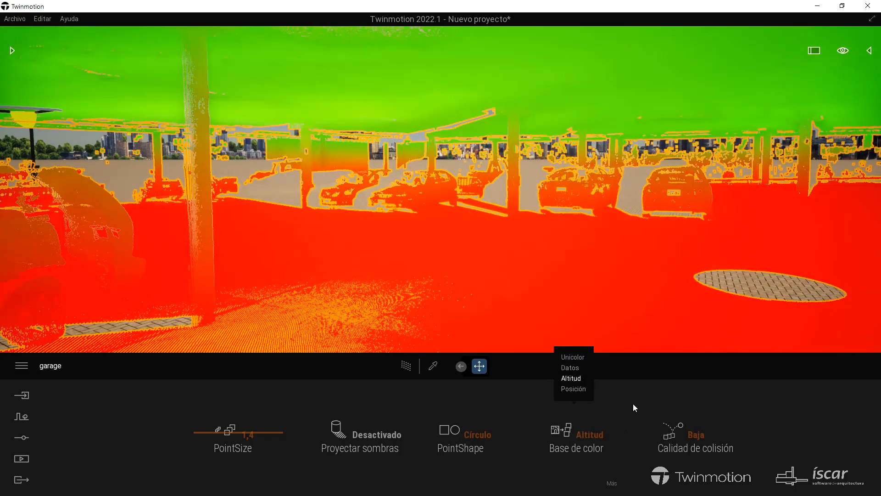
click(584, 437)
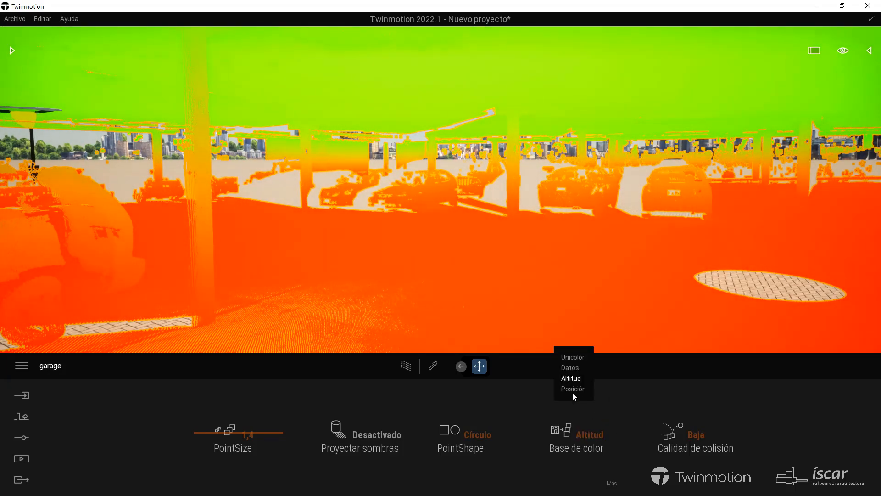
click(572, 388)
click(584, 436)
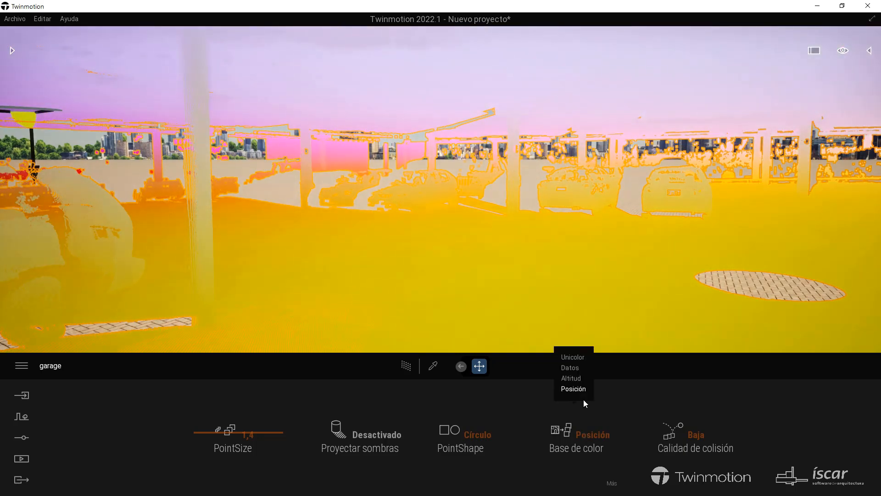
click(570, 356)
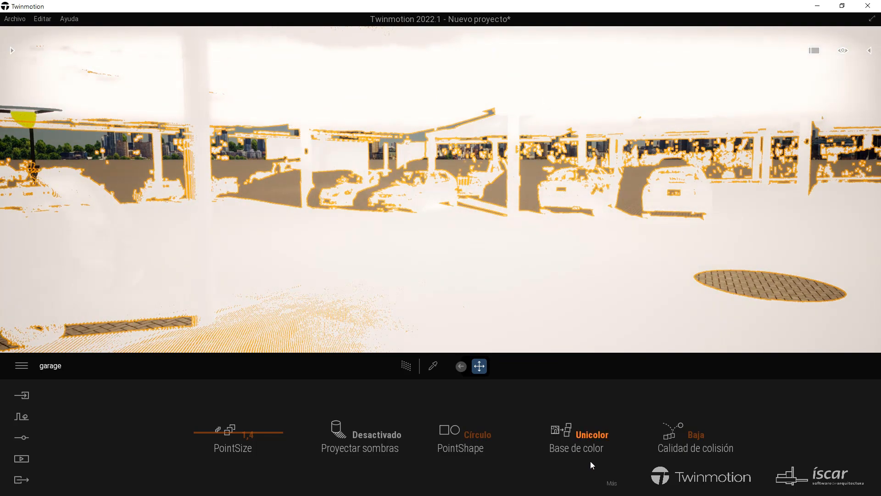
- Try a pink FF9F9B and a black tint on the point cloud, discard them and return the base colour to Datos
click(612, 483)
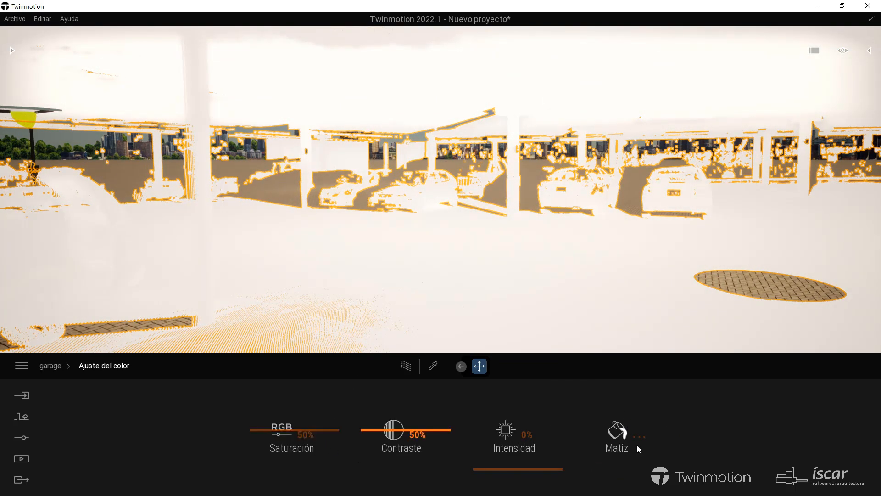
click(638, 438)
click(382, 242)
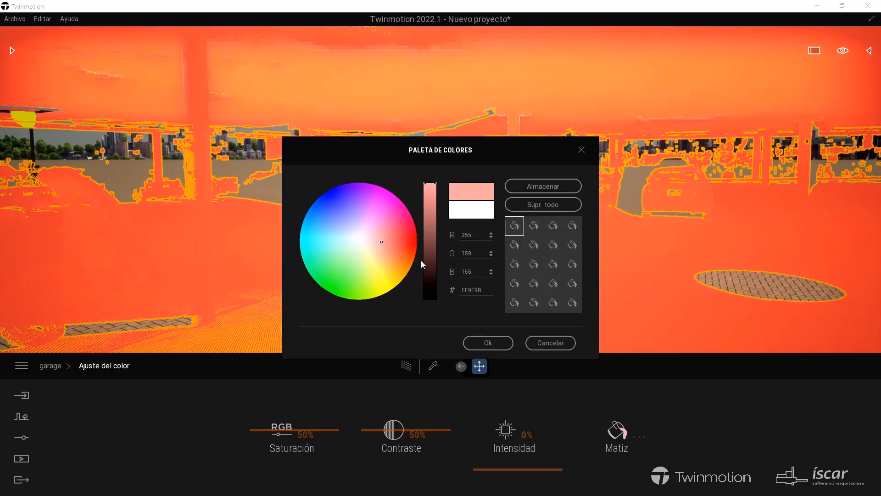
click(430, 298)
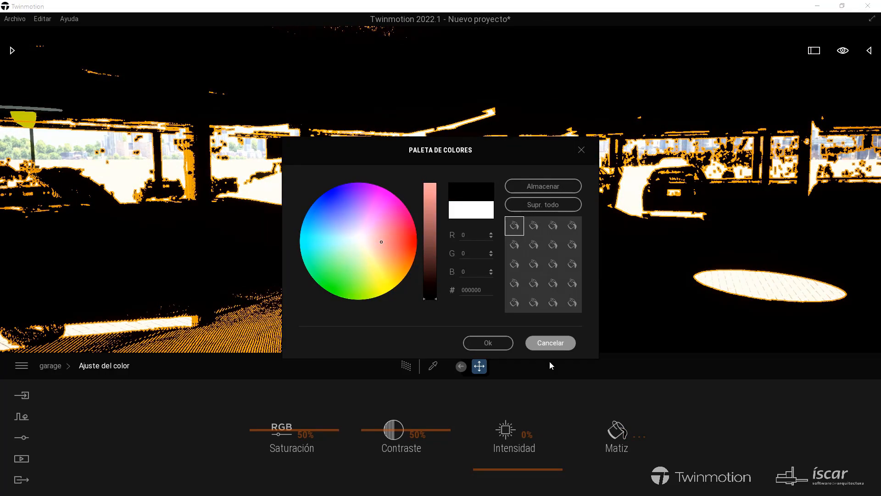
click(550, 343)
click(52, 366)
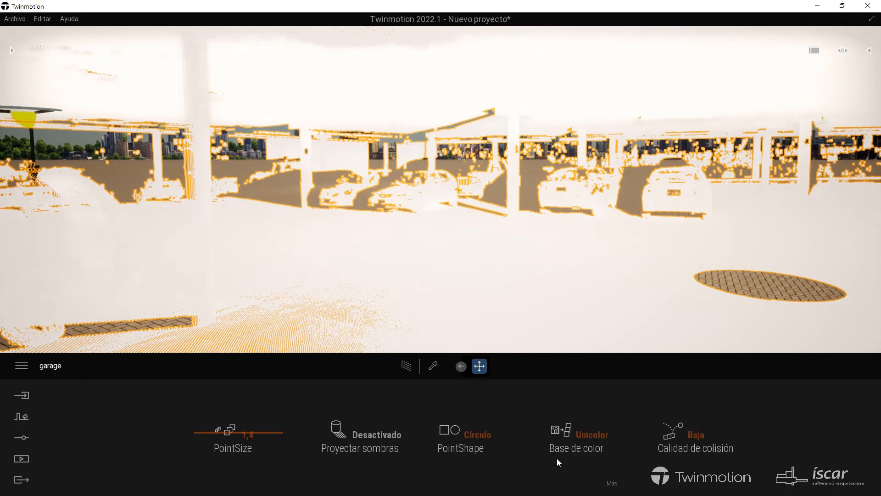
click(592, 435)
click(569, 368)
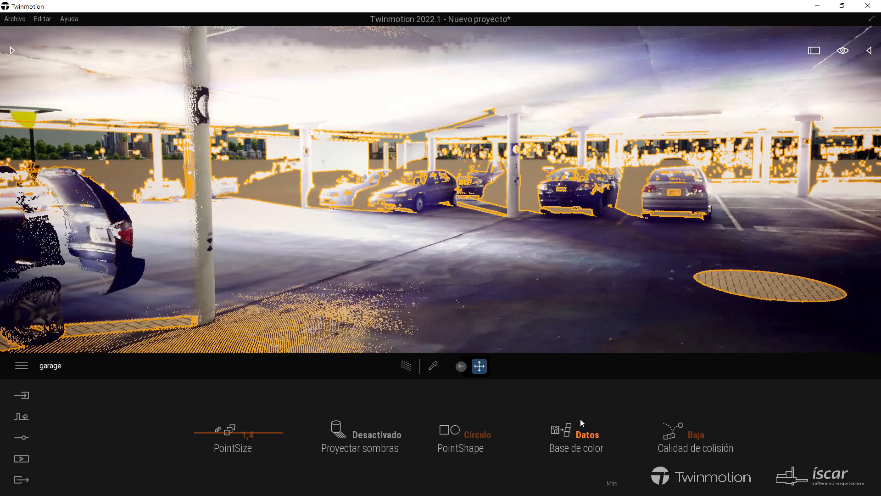
- Open the Secciones category under Herramientas in the asset library, with the view on the silver car in the garage
right_drag(441, 189, 436, 163)
key(w)
key(w)
right_drag(482, 197, 482, 249)
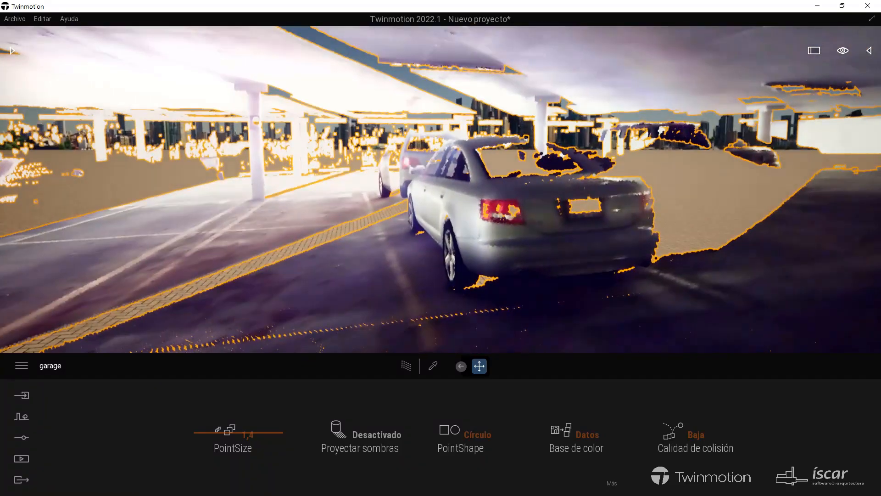
click(10, 53)
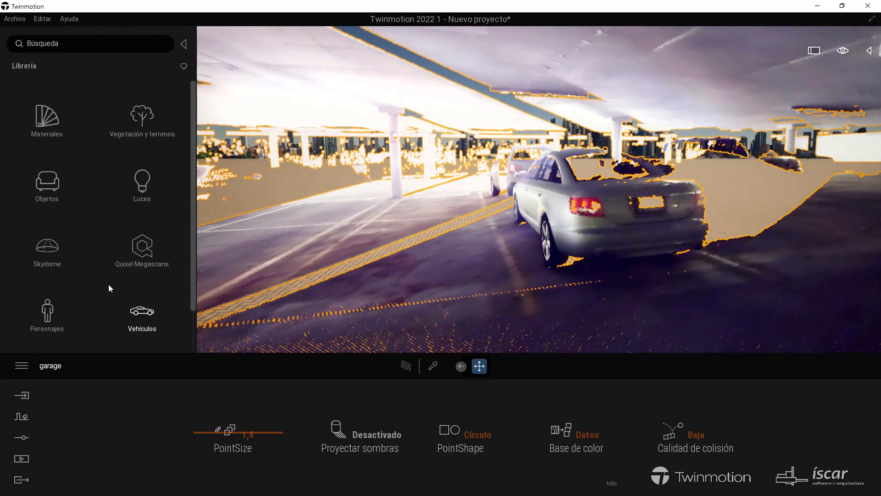
drag(190, 239, 193, 286)
click(53, 320)
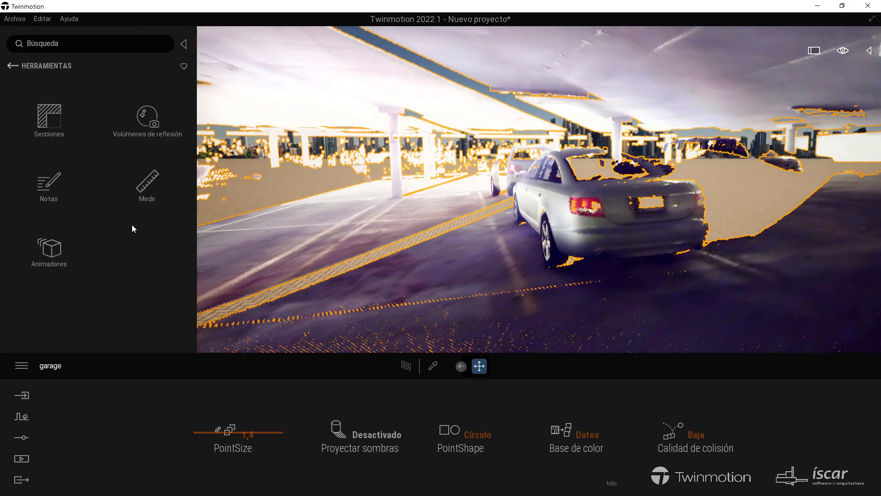
click(69, 120)
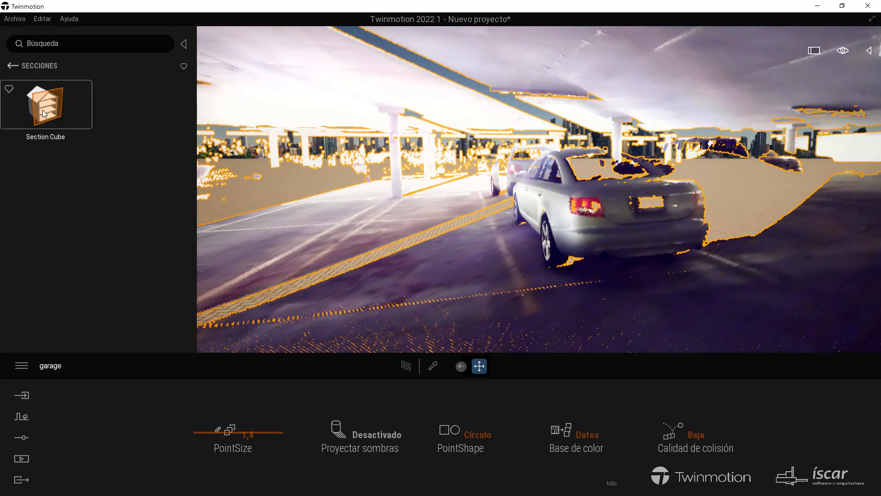
- Place trial Section Cubes on the garage floor to cut through the point cloud
drag(43, 109, 491, 267)
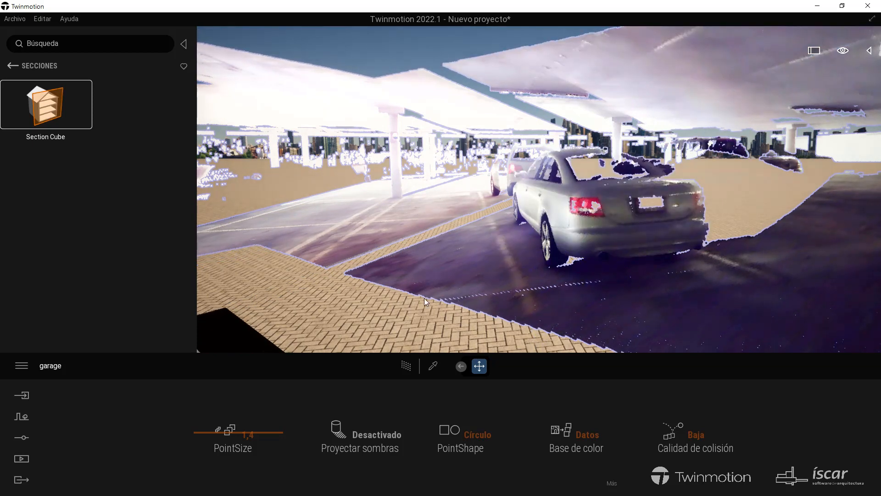
right_drag(382, 324, 225, 316)
right_drag(601, 133, 602, 169)
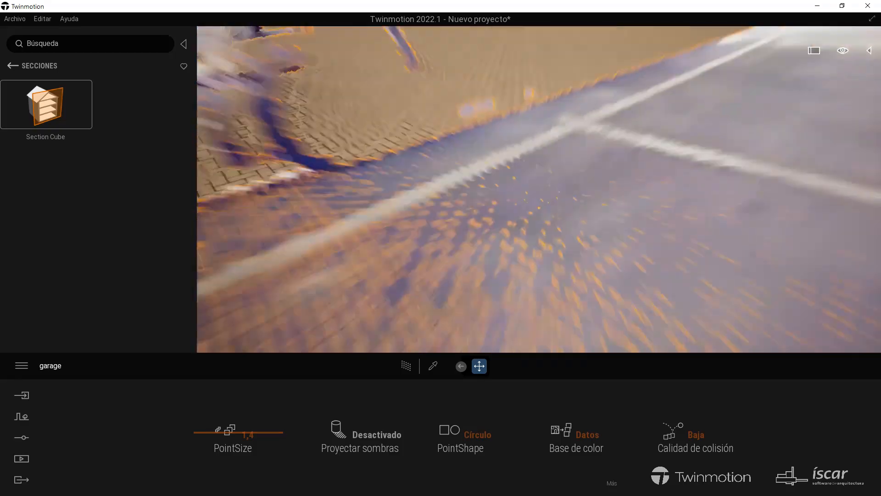
scroll(603, 170, up, 3)
scroll(602, 132, down, 3)
click(588, 142)
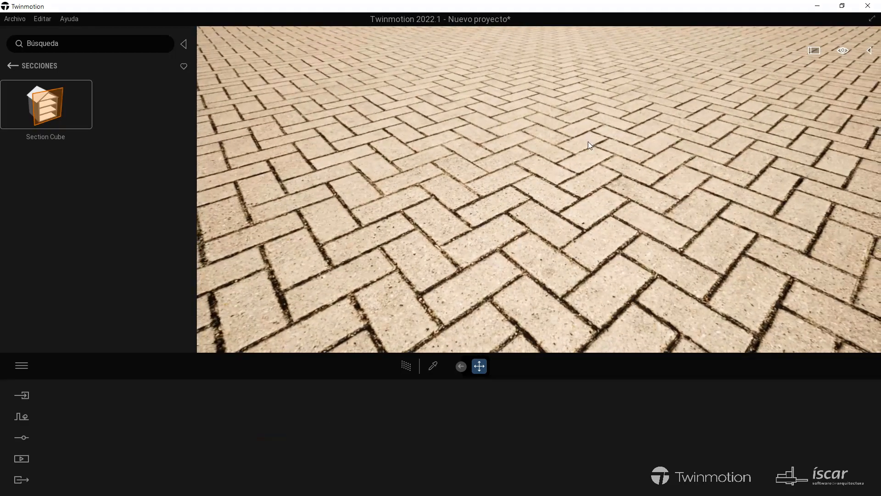
mouse_move(588, 142)
right_down()
mouse_move(588, 106)
mouse_move(606, 108)
mouse_move(606, 129)
mouse_move(574, 160)
mouse_move(592, 133)
right_up()
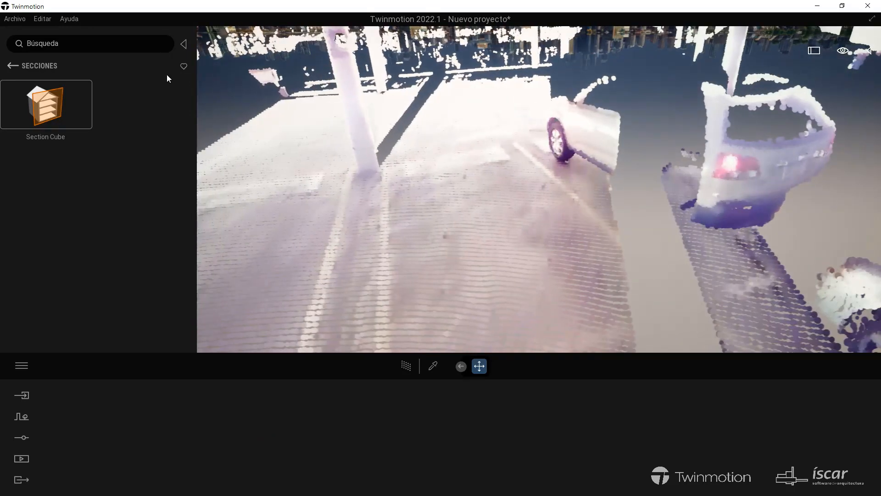
drag(43, 103, 536, 211)
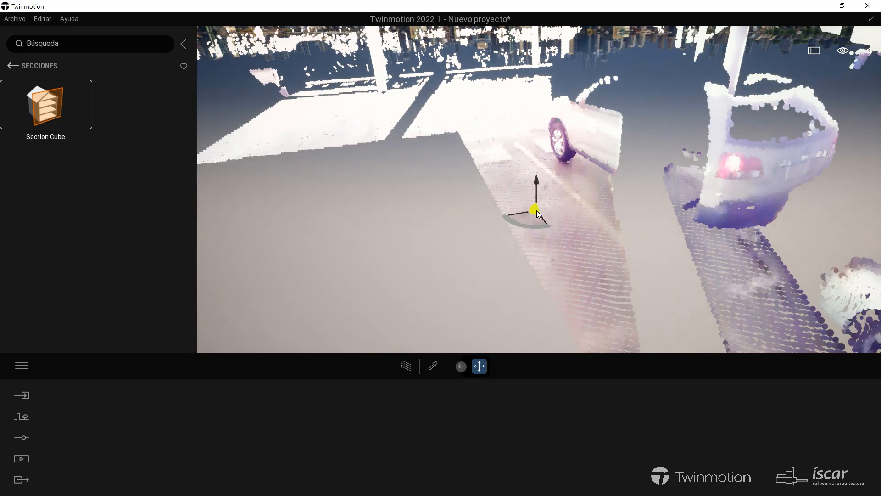
- Show the scene graph, select the last Section Cube in it and try resizing the cube with its scale handles
click(868, 55)
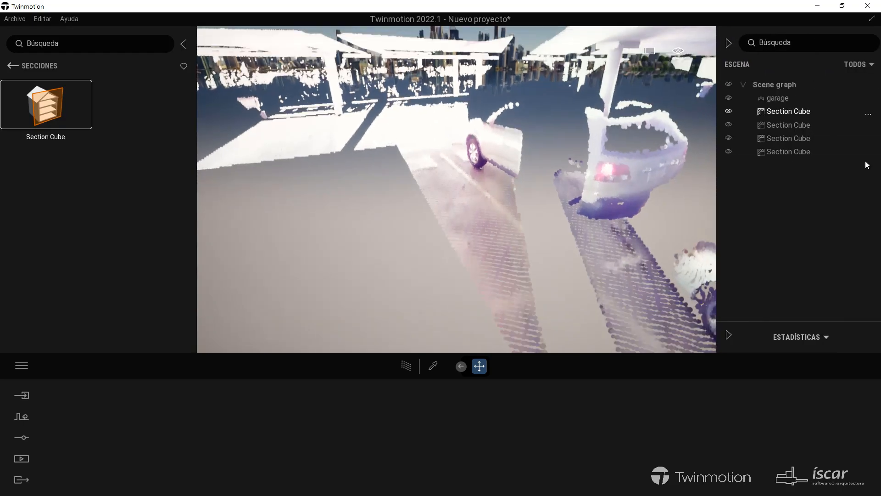
click(779, 151)
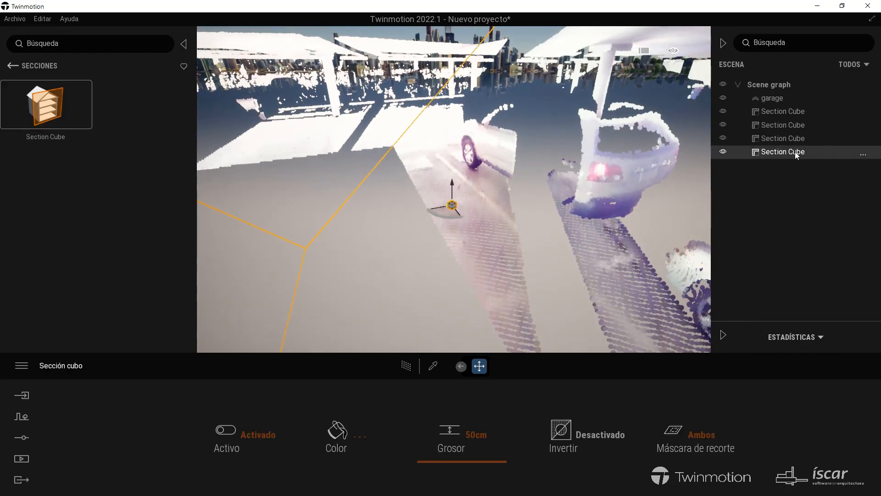
click(782, 113)
drag(563, 239, 406, 185)
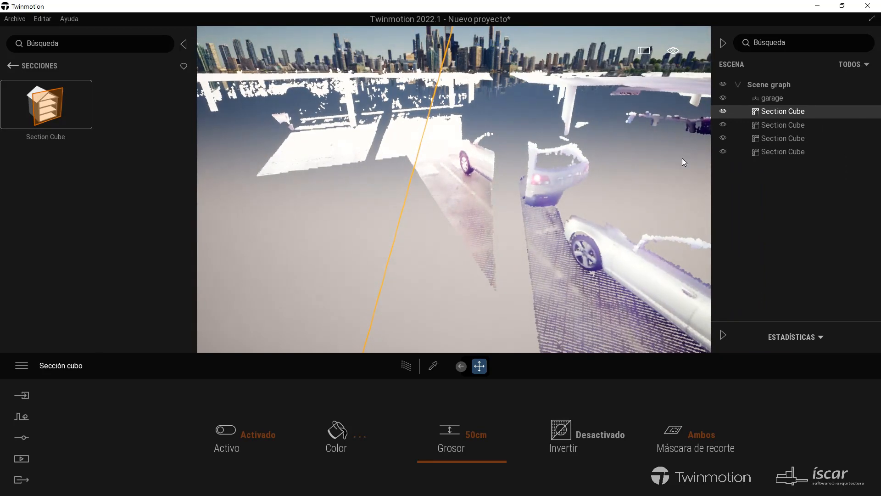
click(753, 153)
key(space)
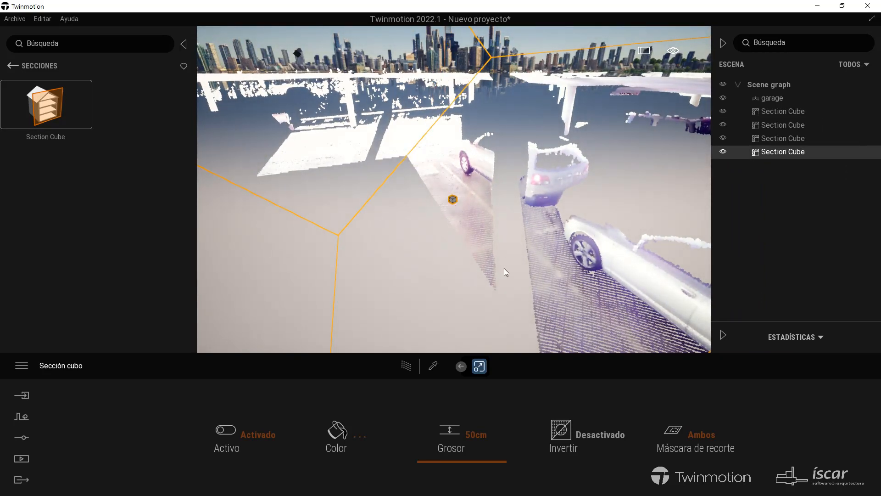
drag(300, 56, 273, 201)
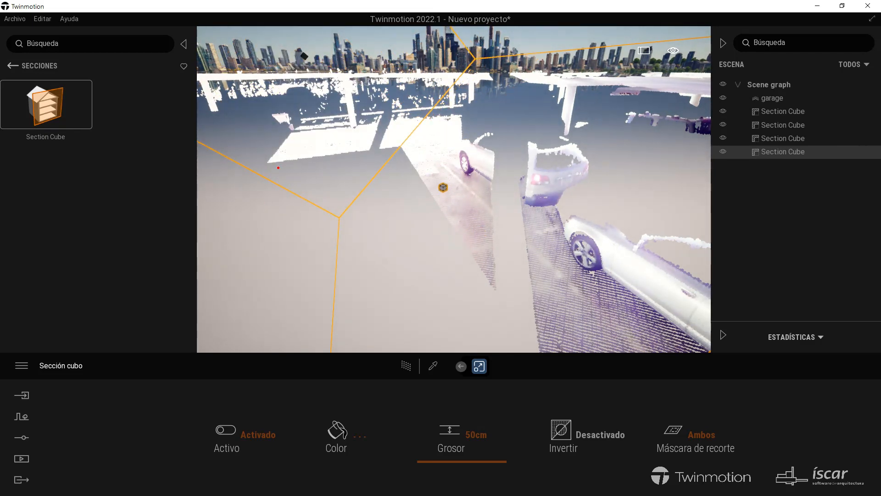
mouse_move(262, 164)
mouse_down()
mouse_move(393, 151)
mouse_move(476, 283)
mouse_up()
- Delete all four Section Cubes from the scene graph, leaving only the garage point cloud
key(Escape)
shift+middle_drag(294, 253, 73, 199)
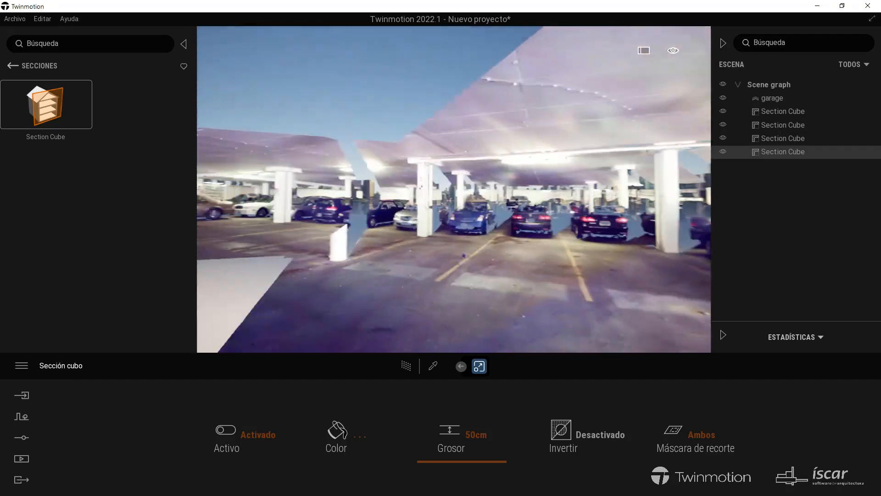
key(w)
right_drag(454, 189, 510, 211)
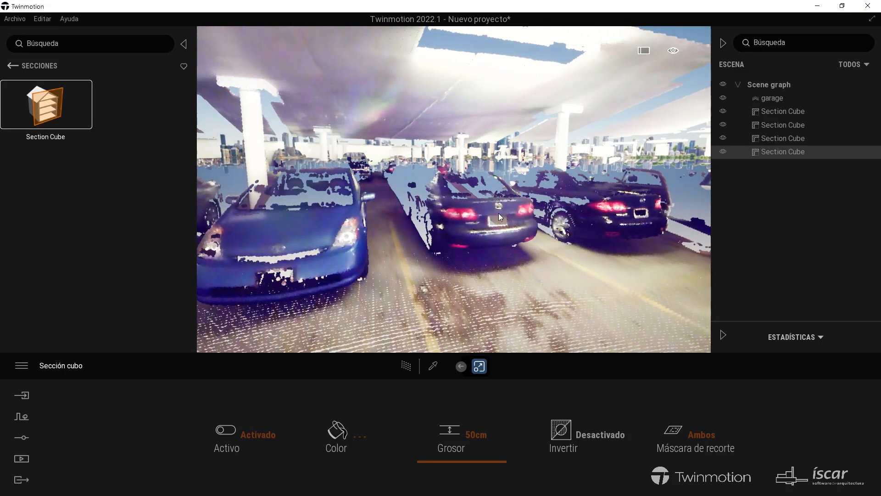
click(765, 111)
shift+click(773, 152)
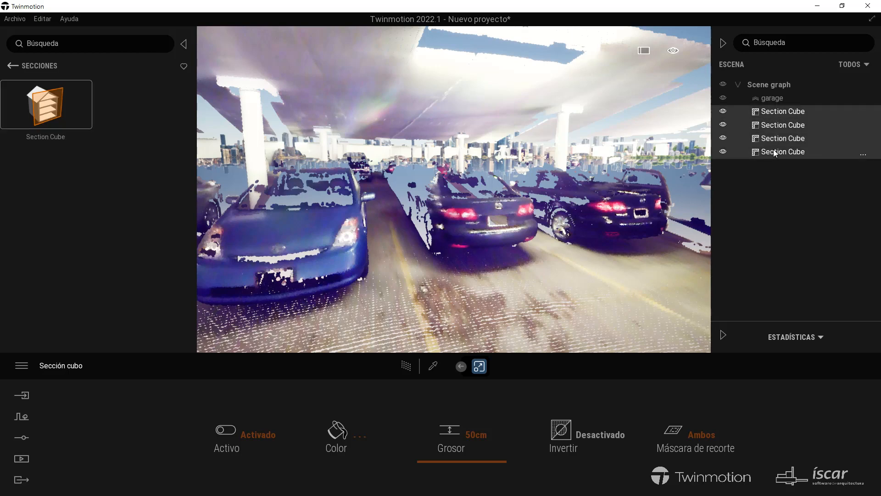
key(Delete)
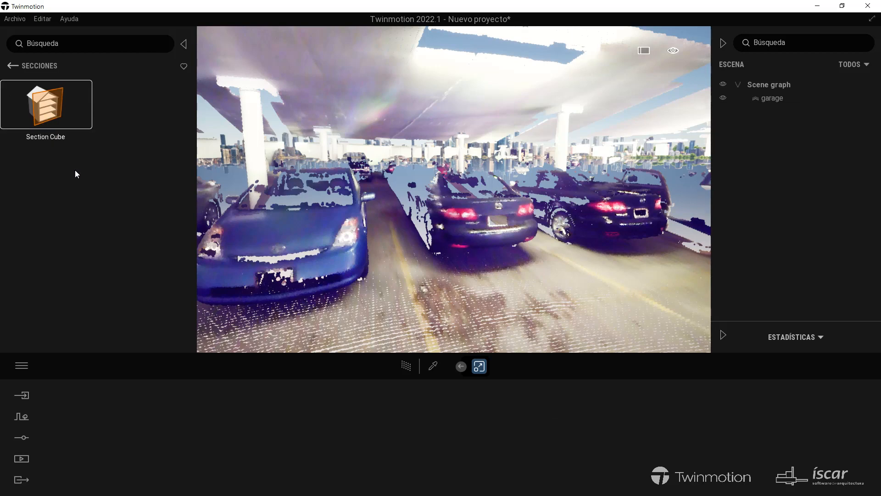
- Place a new Section Cube on the garage floor between the blue car and the dark sedan and scale it down
drag(75, 172, 402, 253)
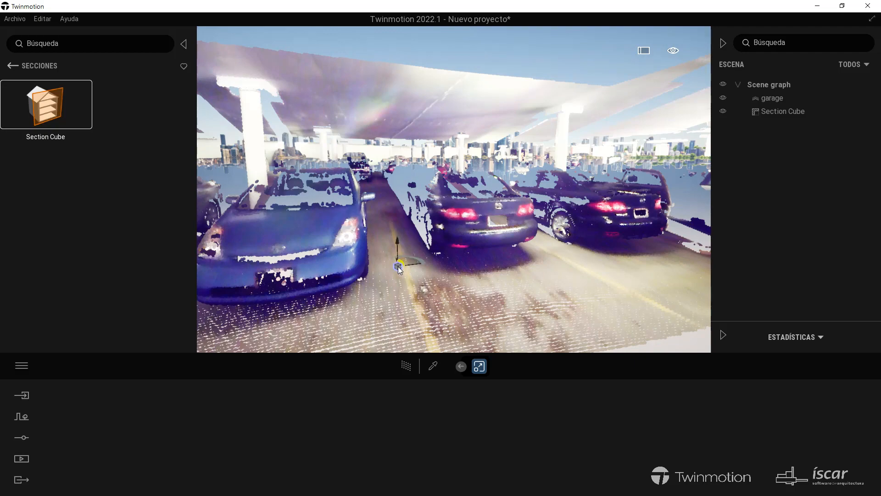
click(777, 114)
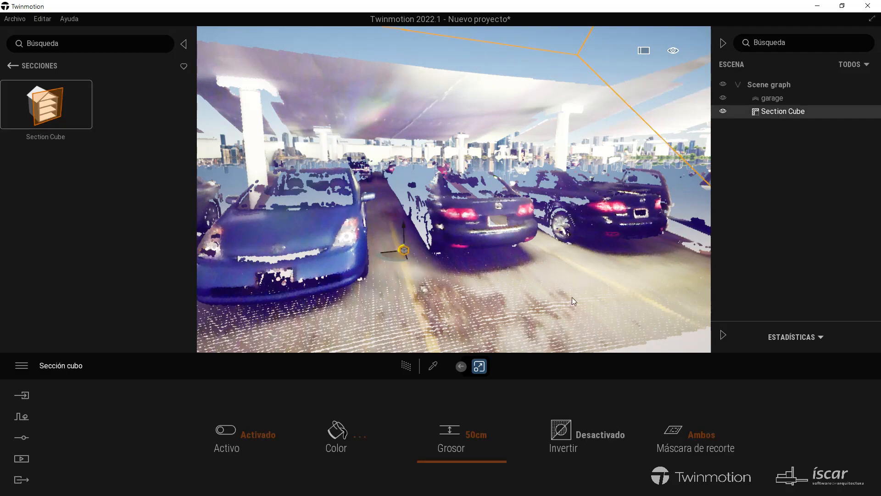
right_drag(572, 297, 628, 274)
key(s)
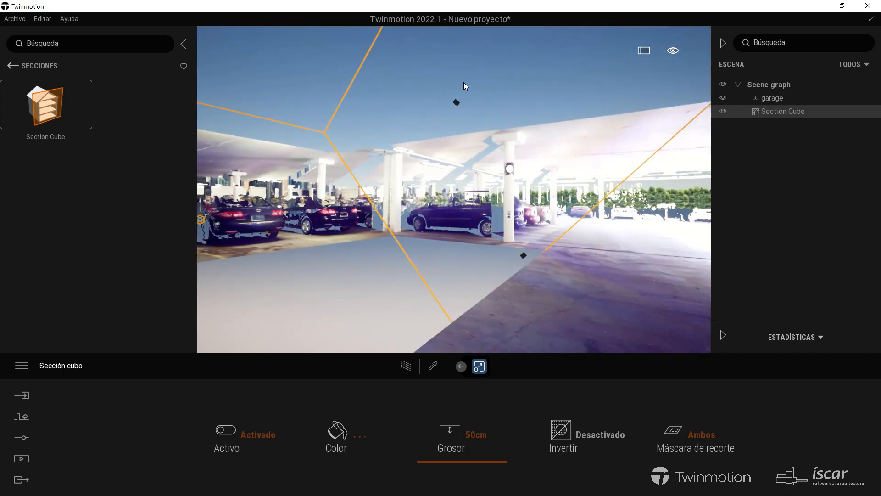
drag(457, 102, 459, 123)
right_drag(459, 133, 335, 170)
key(w)
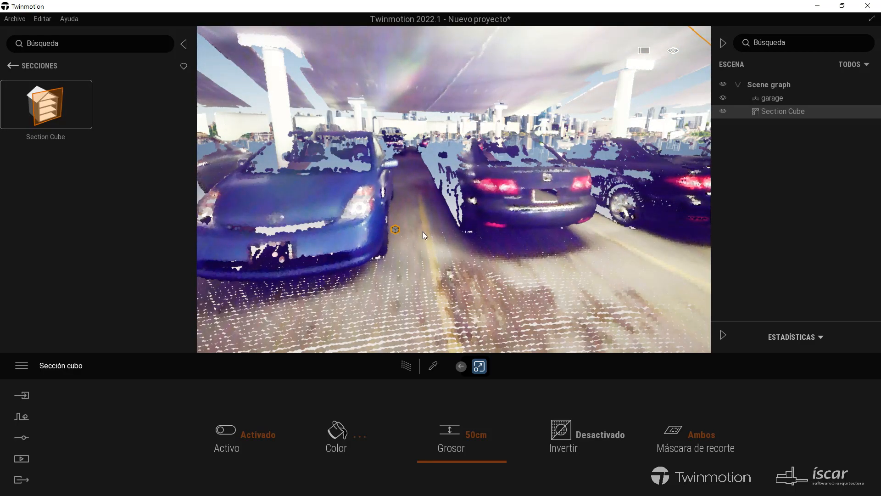
- Move the Section Cube across the garage and view the cut in the point cloud from above the roof
key(Tab)
drag(398, 227, 421, 210)
right_drag(421, 209, 478, 197)
scroll(454, 189, down, 10)
scroll(454, 189, up, 8)
scroll(454, 189, up, 3)
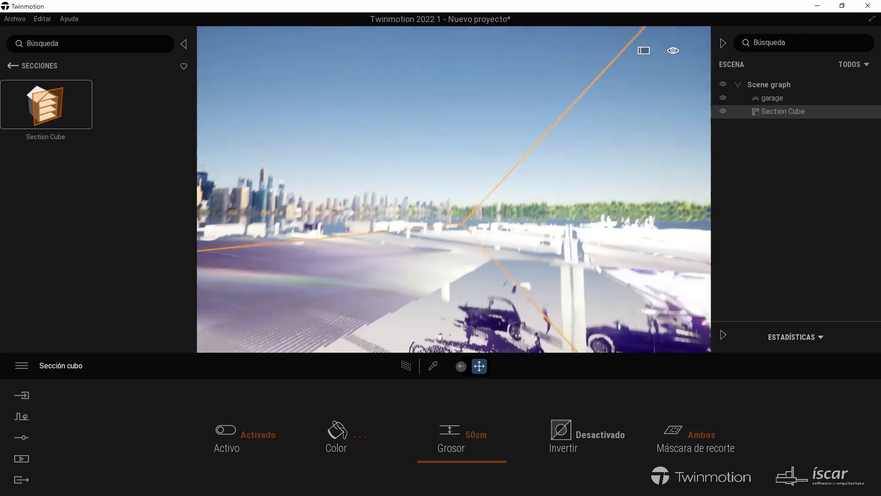
scroll(433, 258, down, 5)
right_drag(395, 225, 433, 257)
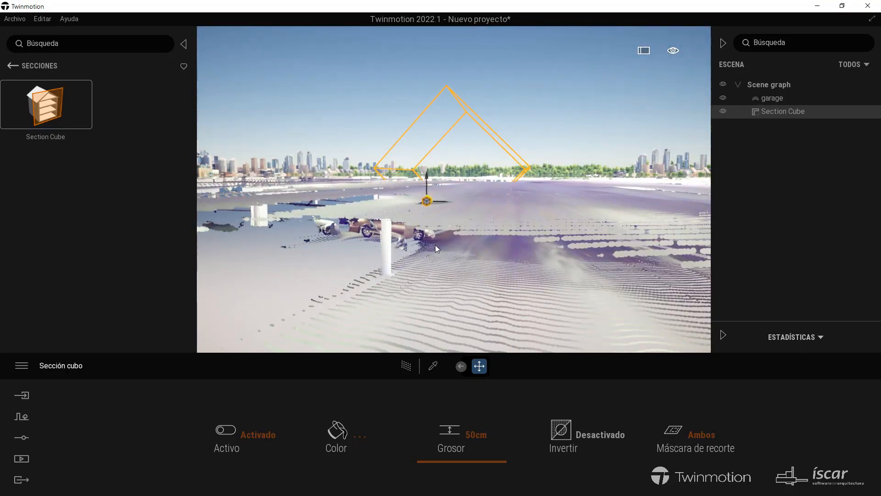
- Try to rotate the Section Cube, then undo the change
key(space)
drag(450, 188, 429, 225)
key(ctrl+z)
- Move the Section Cube into the row of parked cars and shift it about -2.29 along its horizontal axis
right_drag(502, 281, 483, 312)
key(w)
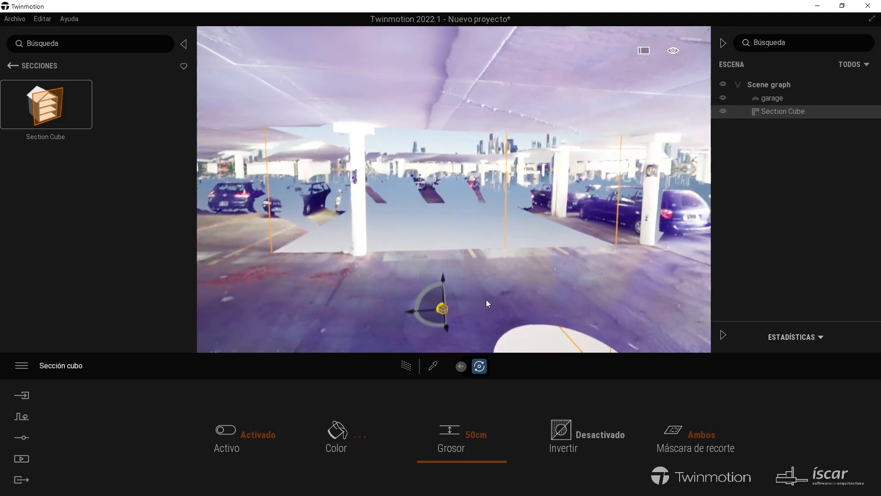
drag(408, 310, 457, 183)
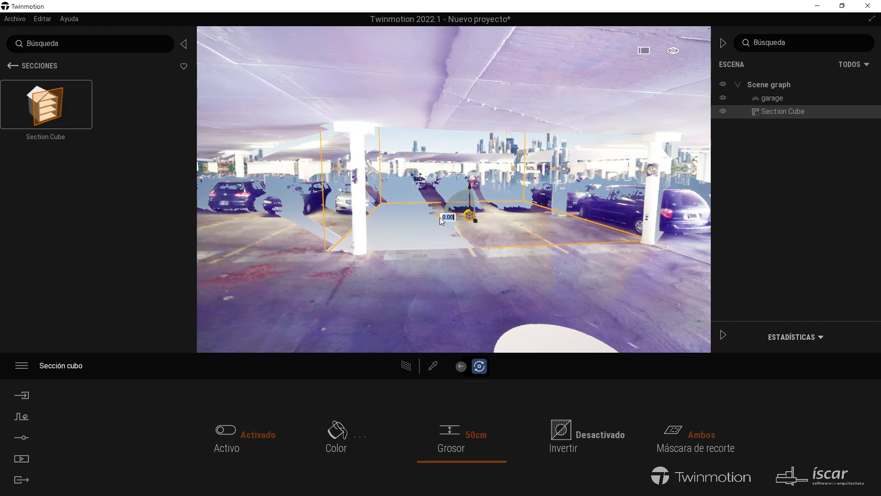
drag(440, 217, 475, 224)
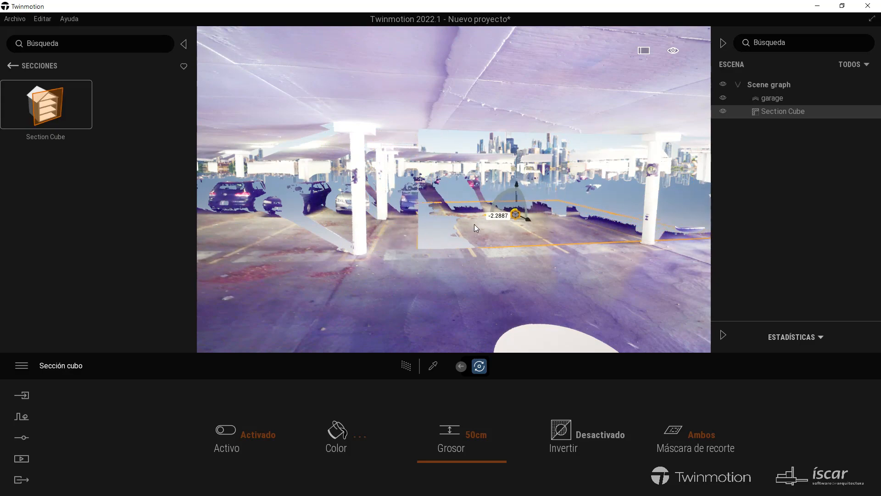
- Draw a two-point Peatones path diagonally across the open garage floor
right_drag(431, 273, 434, 293)
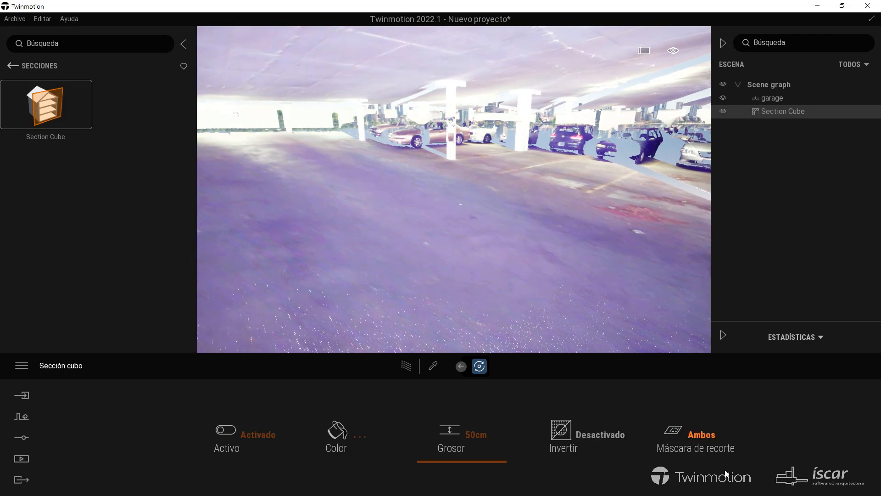
click(323, 205)
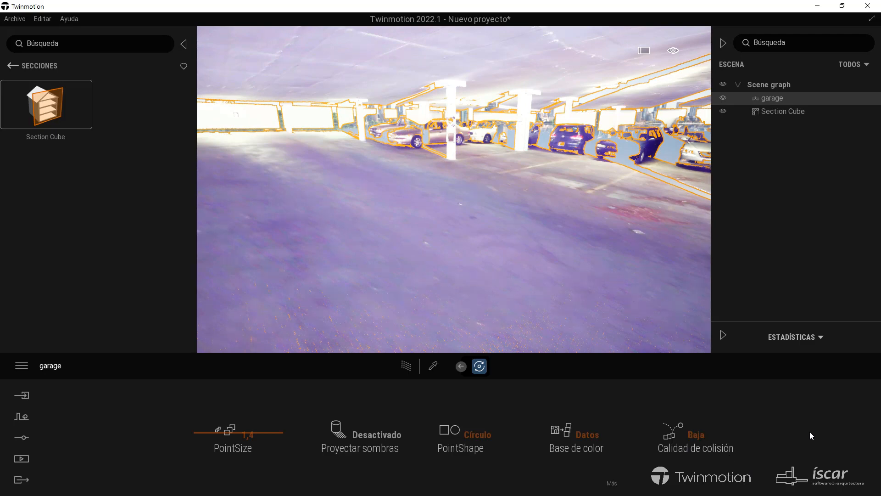
click(26, 418)
click(301, 433)
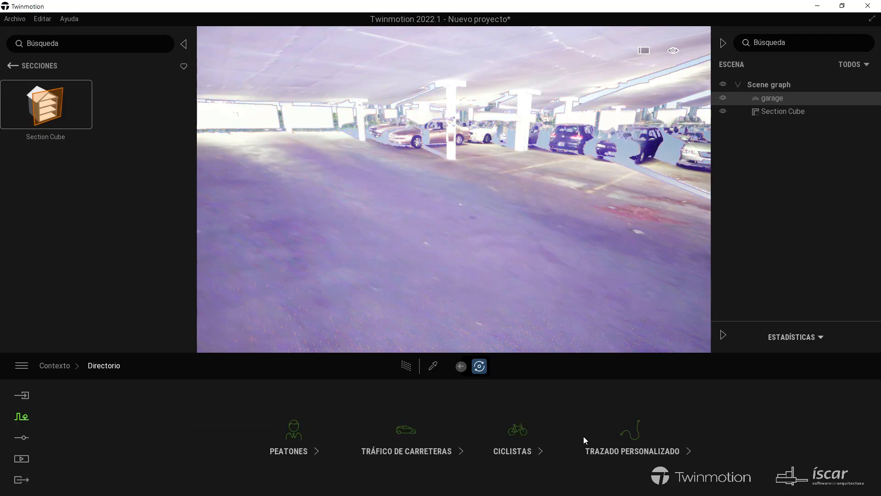
click(294, 434)
click(505, 366)
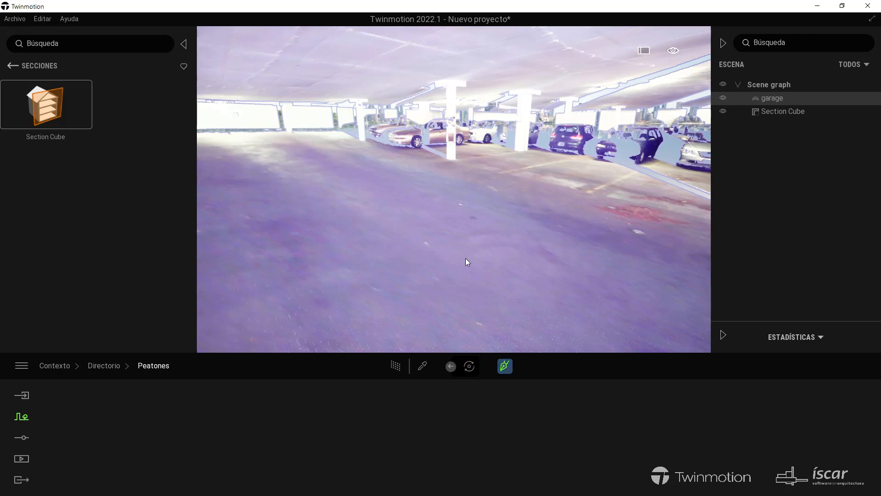
click(329, 177)
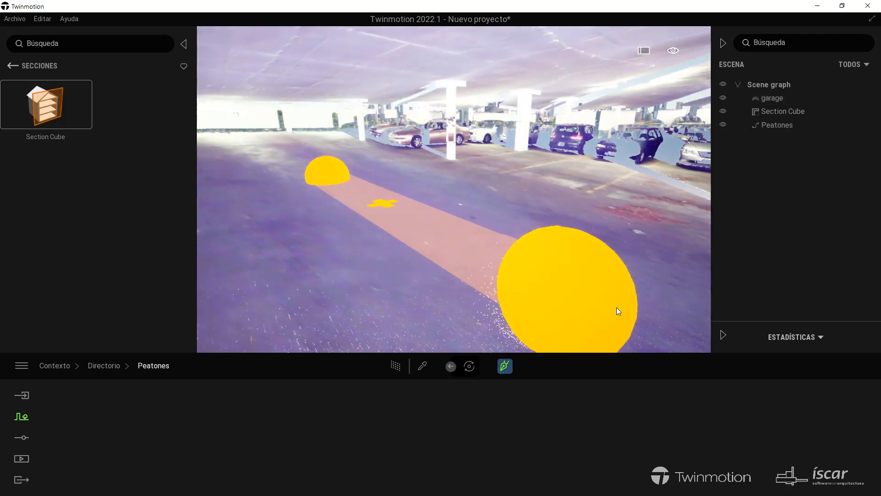
double_click(676, 285)
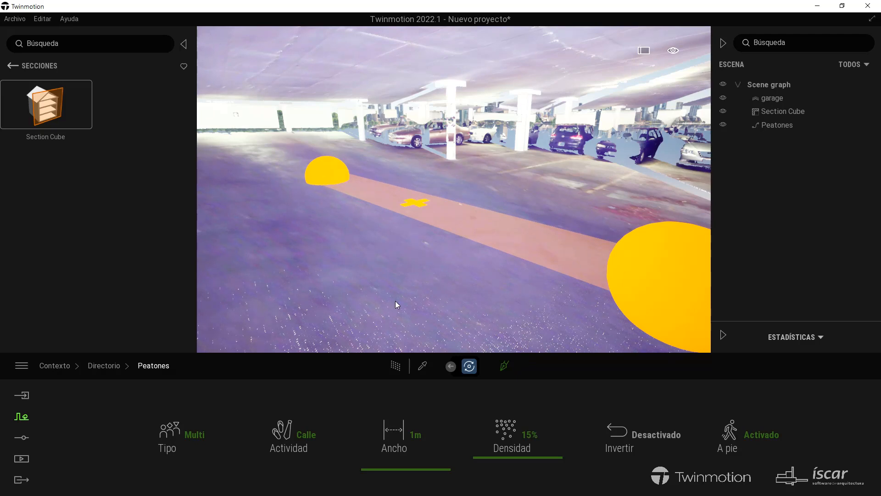
- Extend the Peatones path farther across the garage floor from its near end point and watch the pedestrian walk along it
click(348, 316)
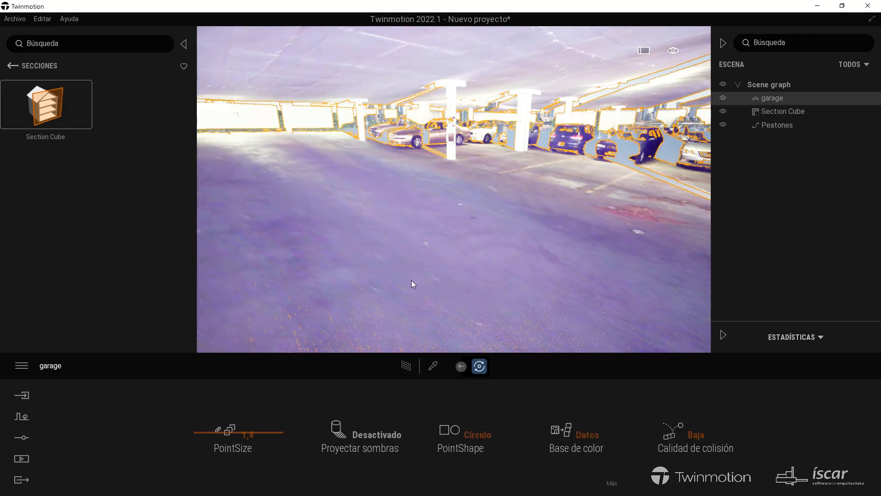
mouse_move(411, 280)
right_down()
mouse_move(501, 271)
mouse_move(408, 272)
right_up()
click(790, 126)
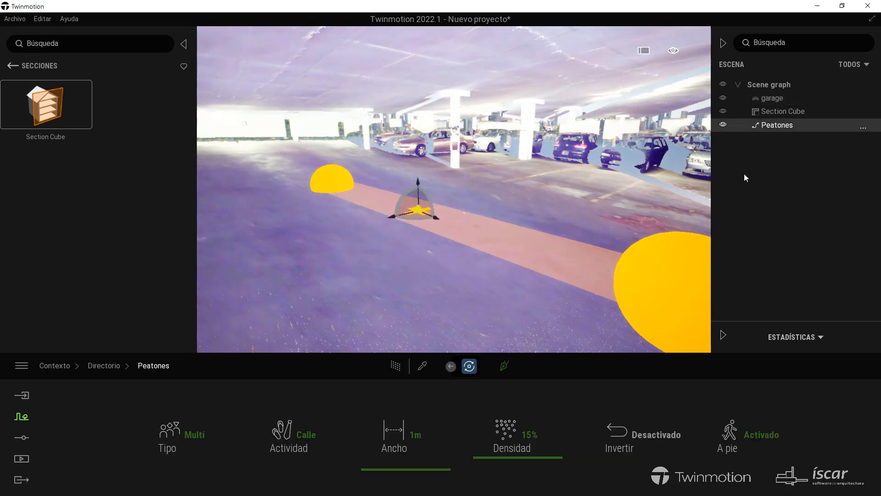
right_drag(259, 280, 390, 277)
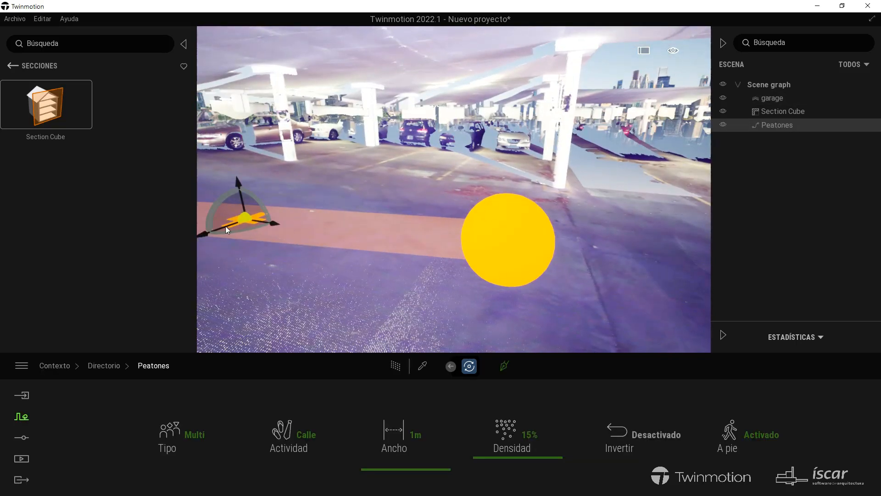
click(507, 243)
drag(540, 245, 670, 260)
right_drag(669, 260, 306, 248)
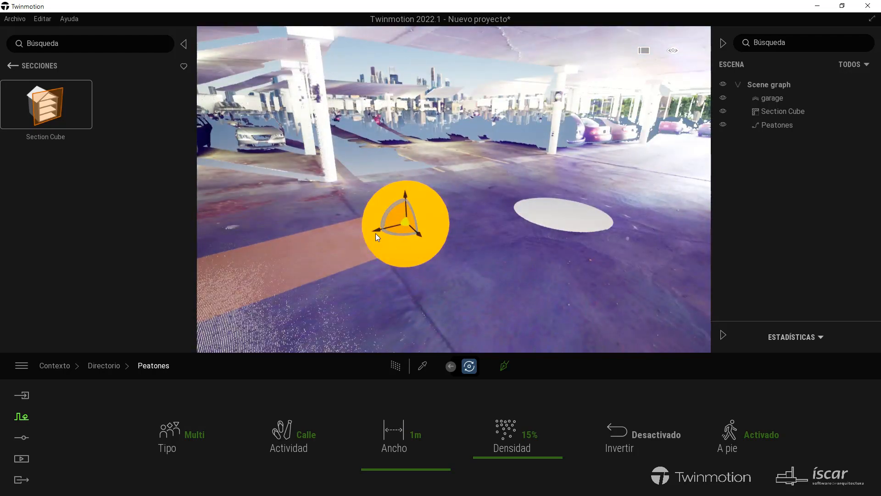
click(559, 215)
right_drag(559, 215, 448, 175)
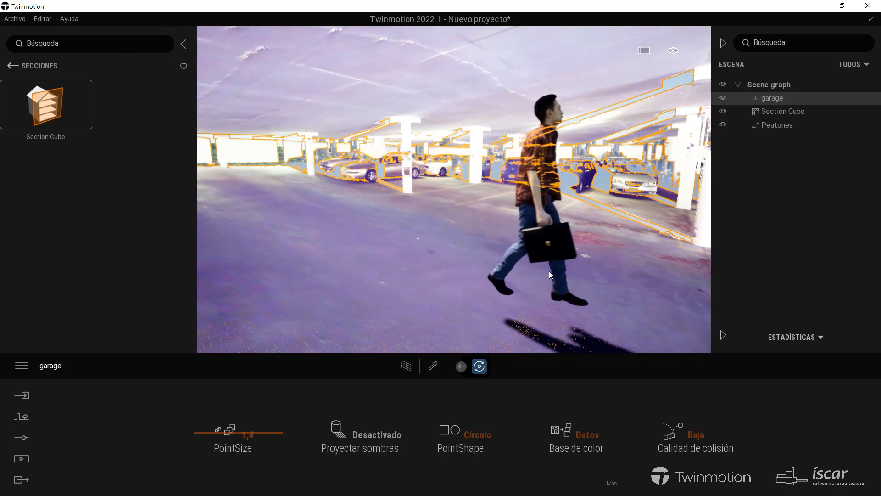
right_drag(502, 245, 483, 237)
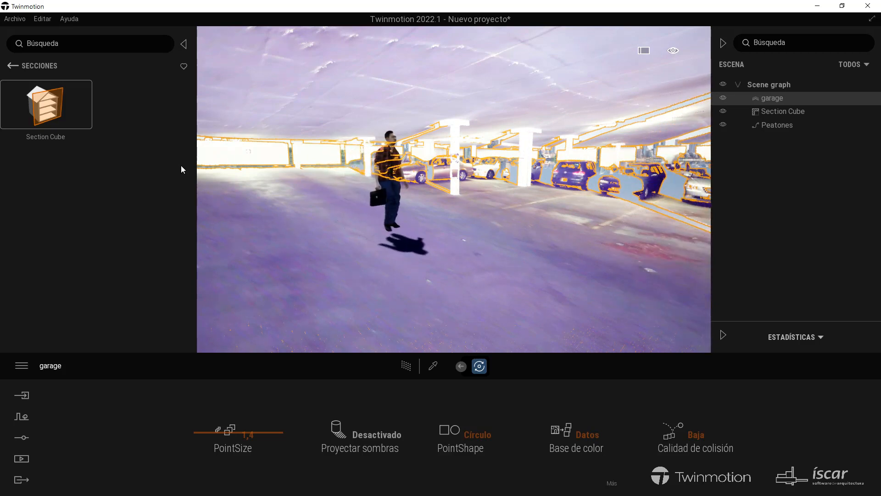
- Start a new scene without saving the current project, and hide both the library and the scene graph
click(13, 18)
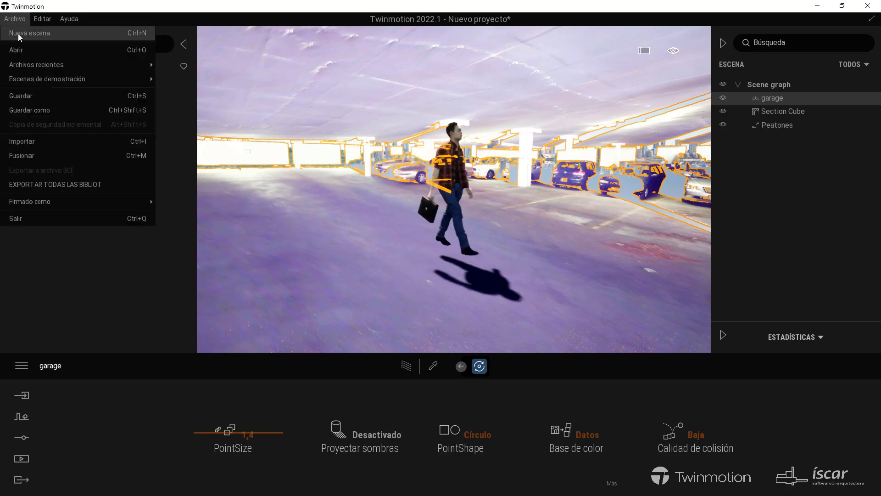
click(156, 99)
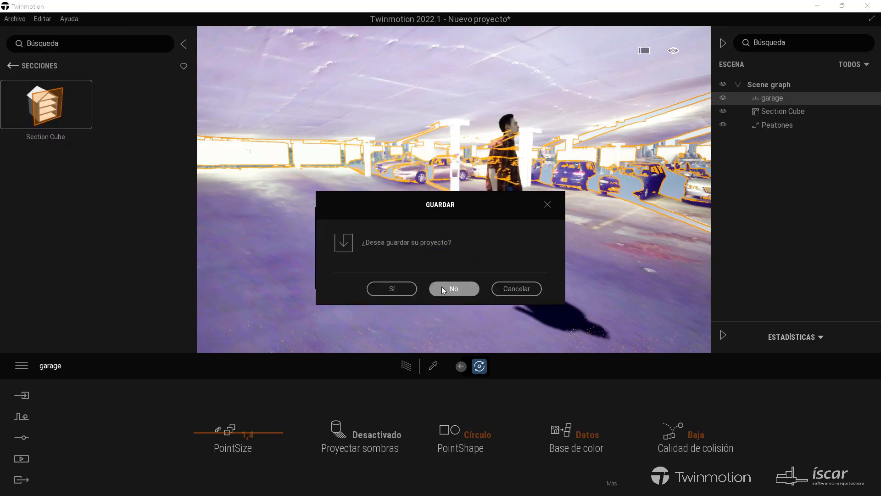
click(443, 287)
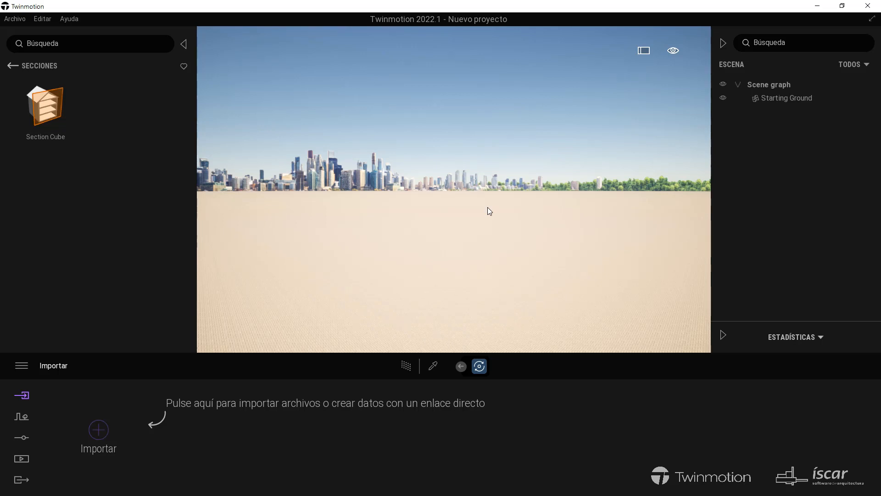
click(183, 44)
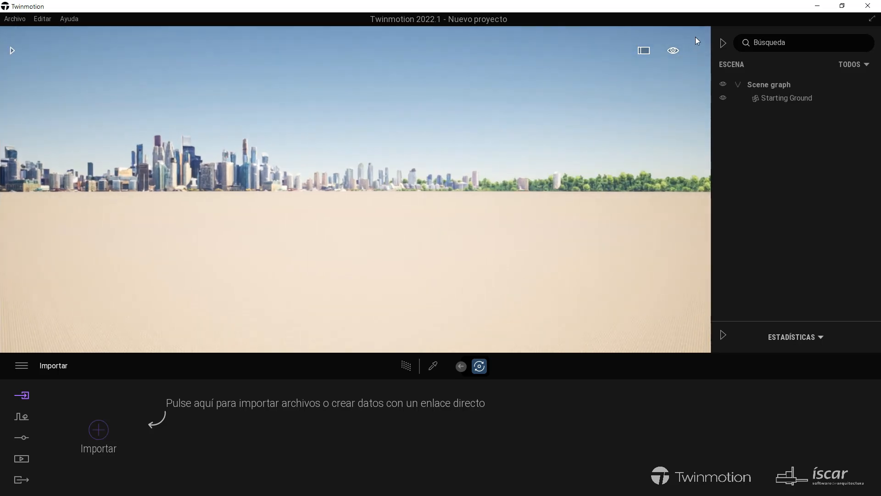
click(719, 44)
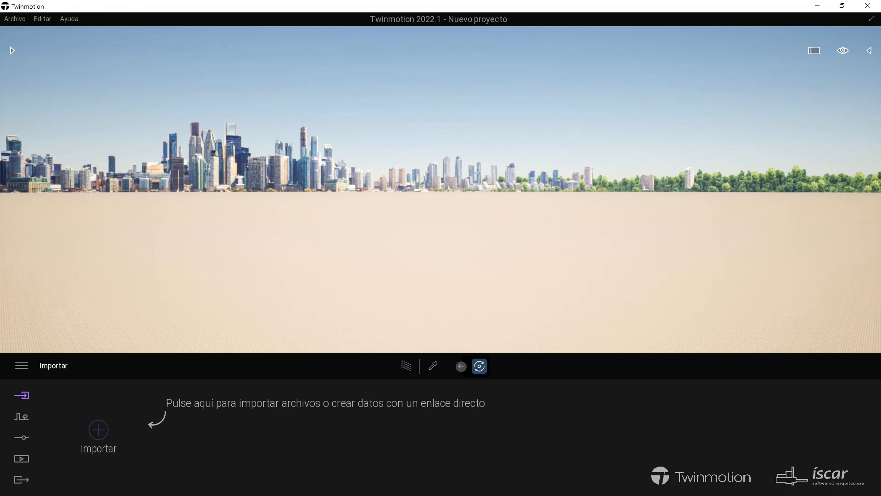
click(842, 5)
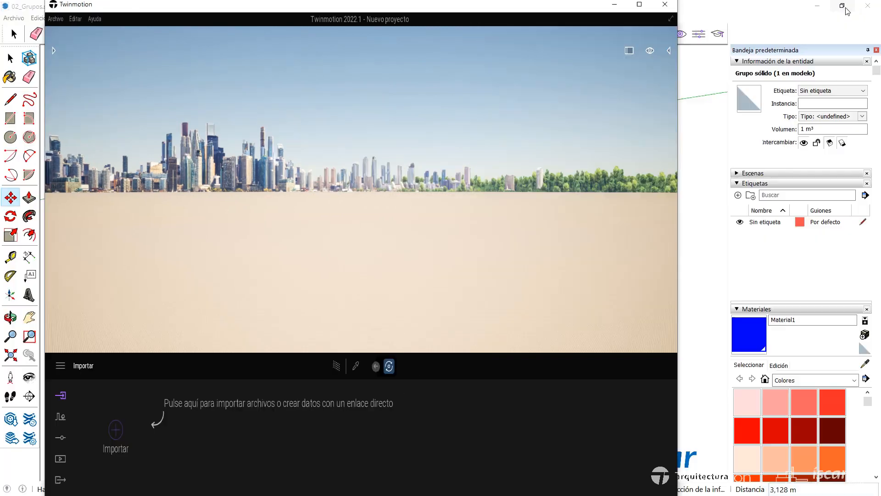
click(639, 5)
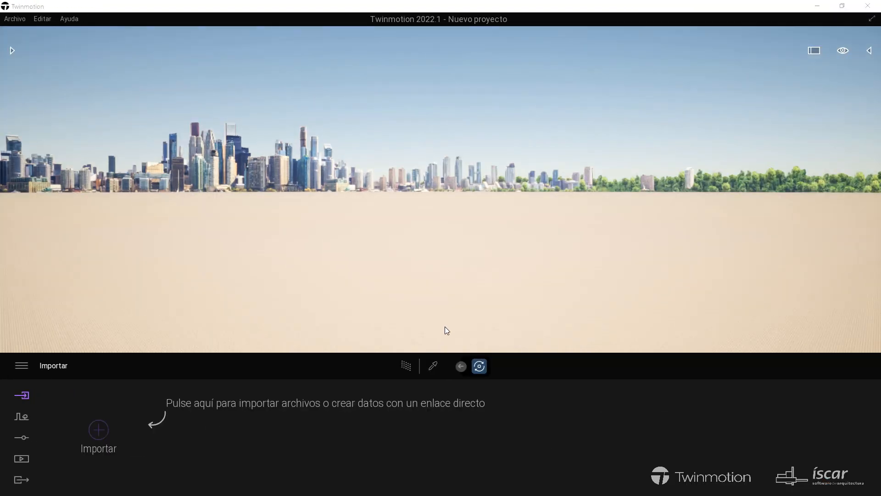
- Switch to the other Twinmotion window and open the Lakehouse retreat demo scene
key(alt+Tab)
key(alt+Tab)
key(alt+Tab)
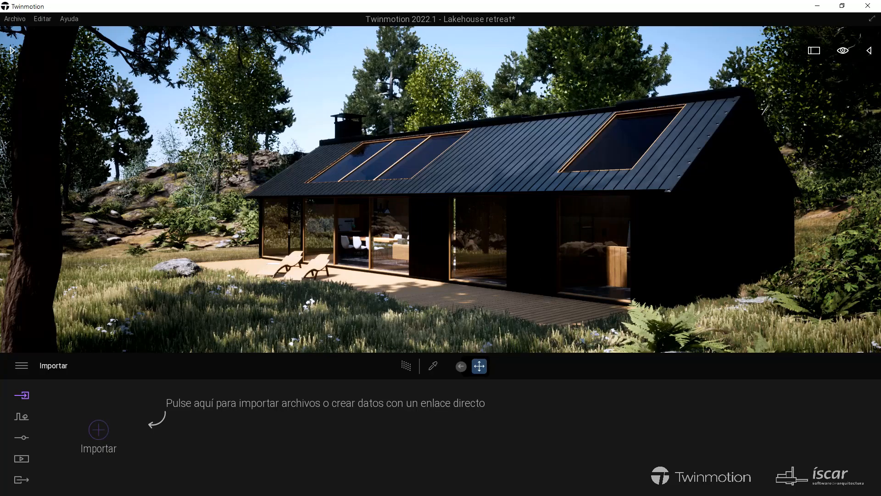
mouse_move(441, 189)
right_down()
mouse_move(250, 195)
mouse_move(436, 190)
right_up()
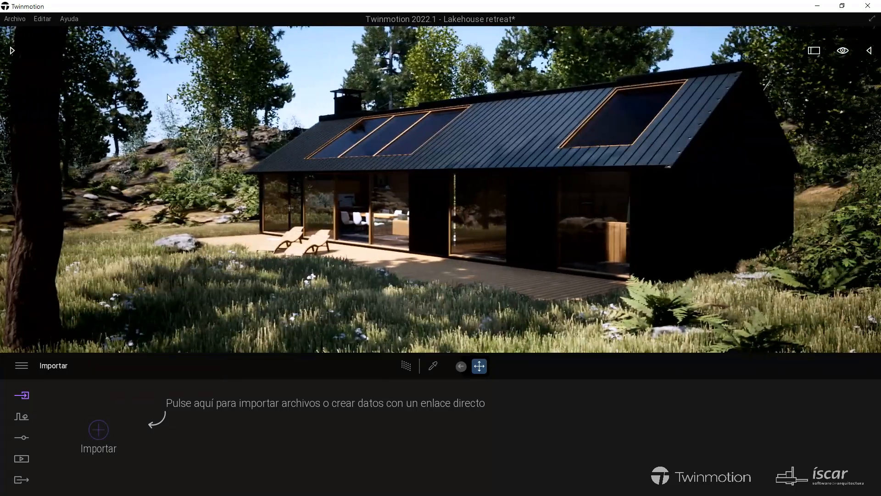
click(13, 19)
mouse_move(39, 80)
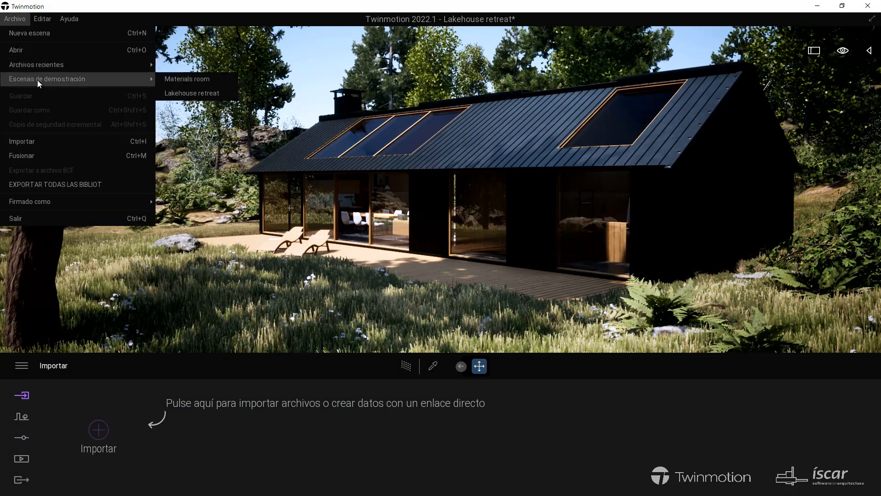
click(183, 93)
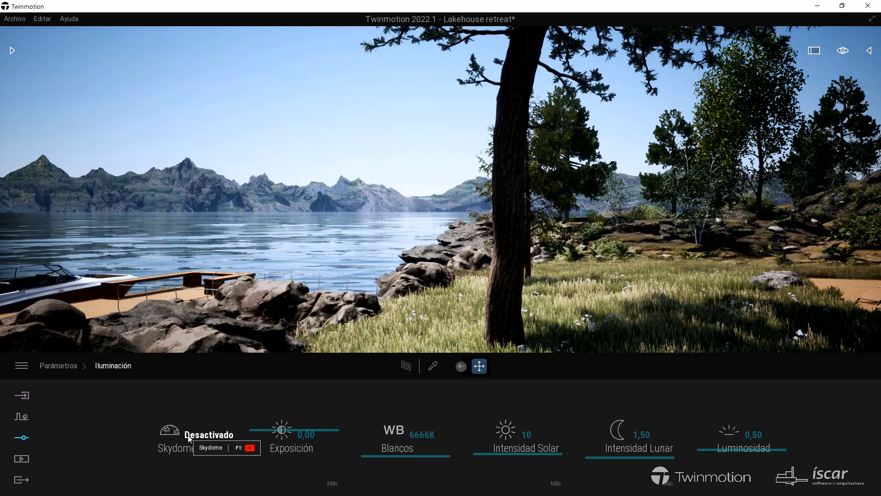
- Turn on the Skydome in the lighting settings and view the sky and the boat dock
click(188, 435)
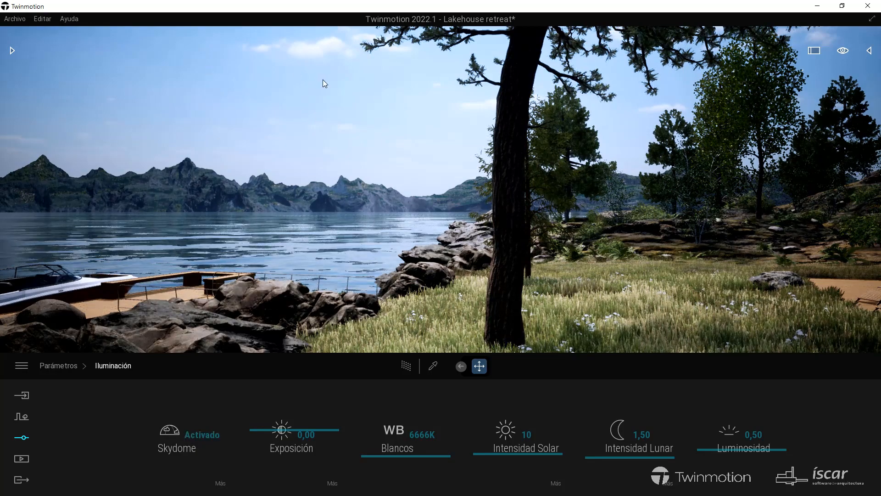
right_drag(311, 104, 109, 242)
key(w)
right_drag(339, 253, 351, 262)
key(d)
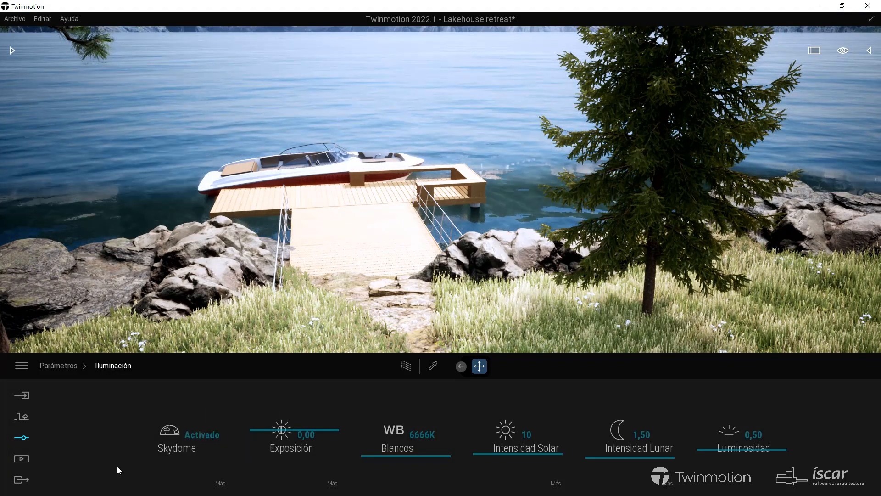
- Open the library and browse the Clarear skydomes in the Sol bajo category
click(12, 50)
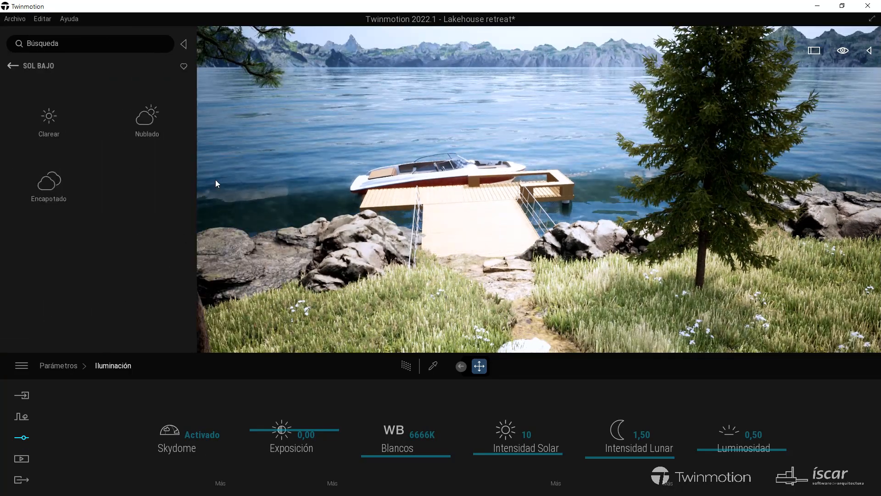
click(49, 121)
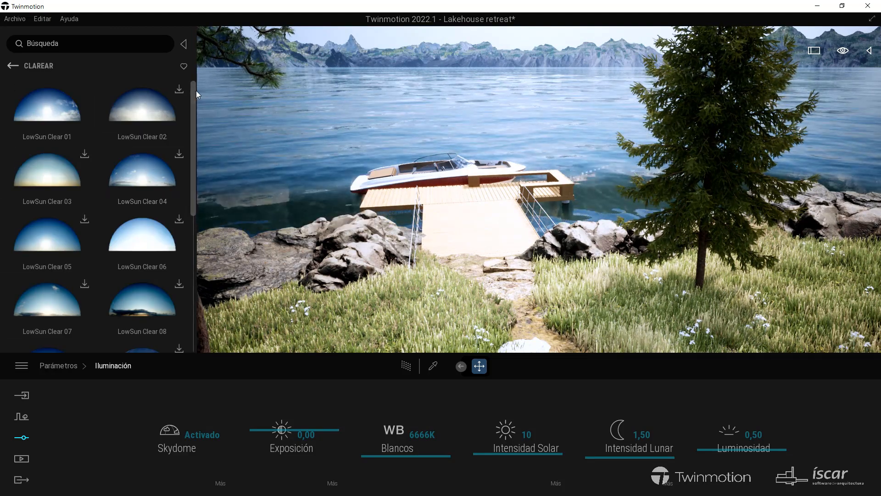
drag(196, 130, 188, 78)
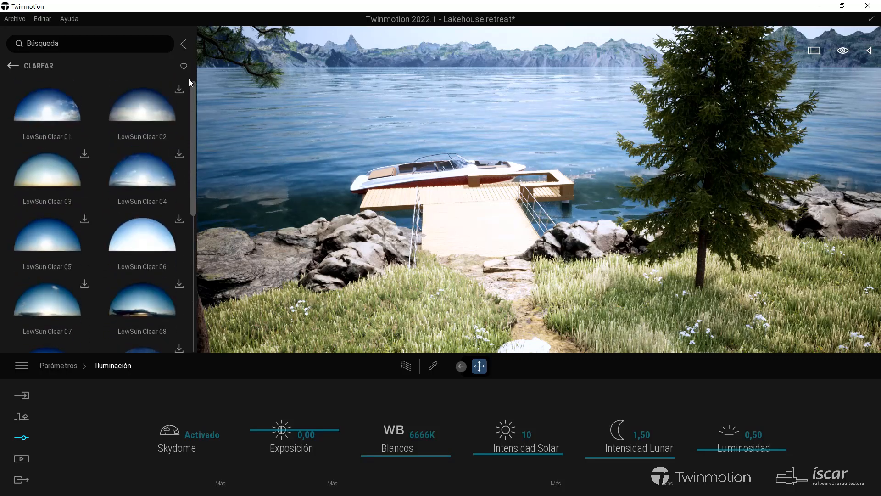
click(14, 66)
click(12, 66)
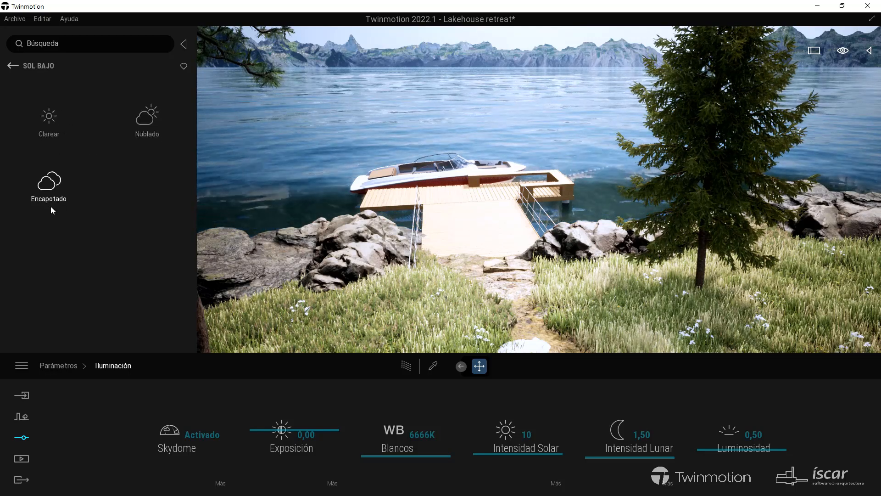
- Apply the LowSun Clear 09 skydome from the Clarear collection and face the sun over the lake
click(51, 129)
mouse_move(109, 222)
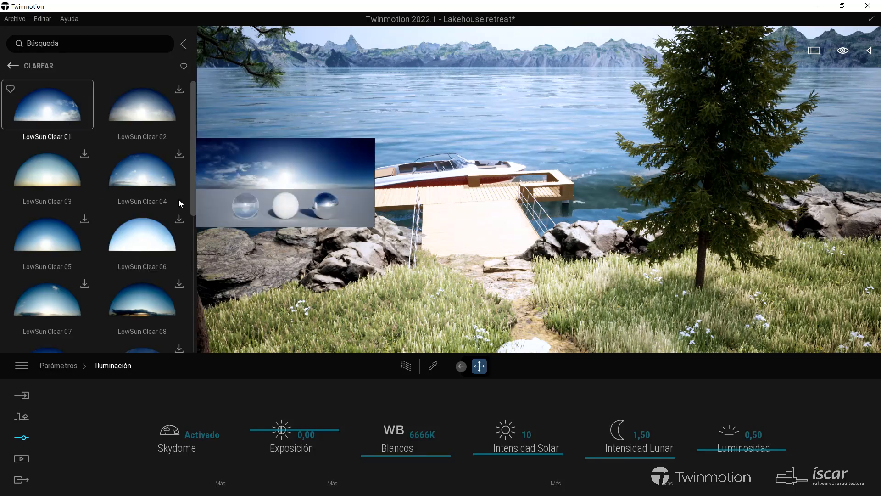
drag(193, 146, 190, 212)
mouse_move(76, 209)
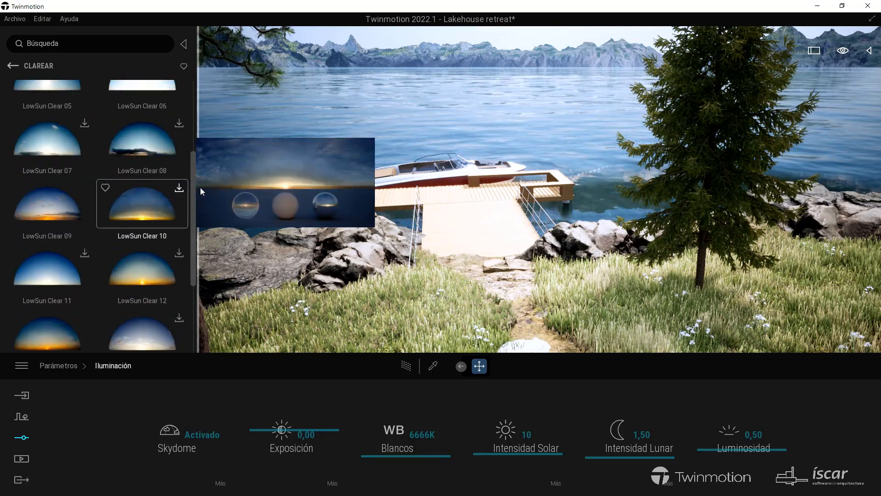
right_drag(565, 314, 433, 146)
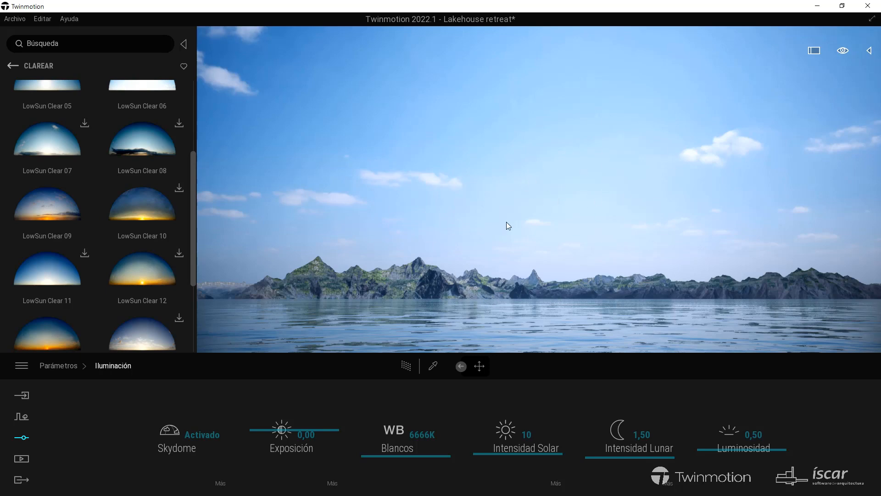
click(76, 209)
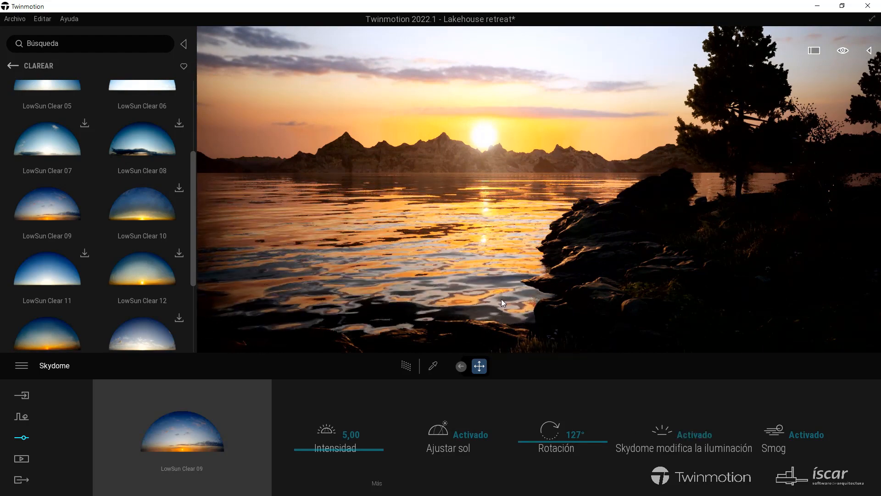
right_drag(506, 221, 459, 184)
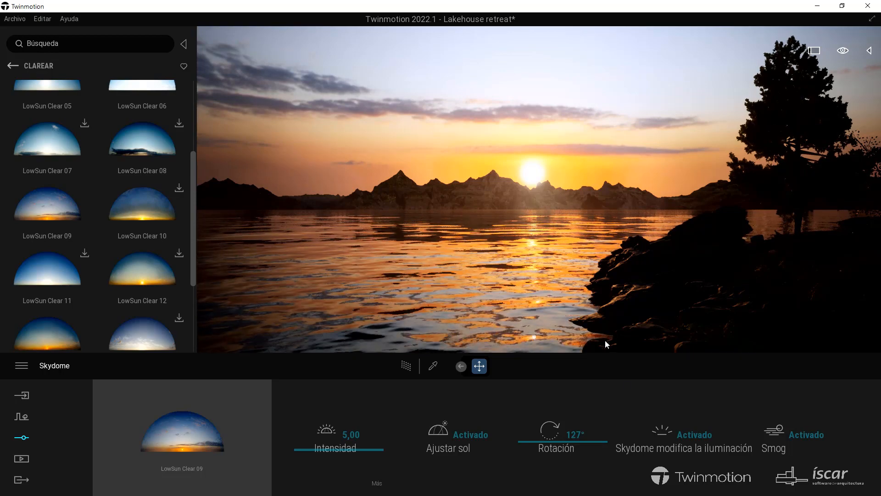
- Set the skydome's rotation to 163° and view the sun above the lake and dock
drag(551, 443, 551, 433)
right_drag(620, 303, 433, 312)
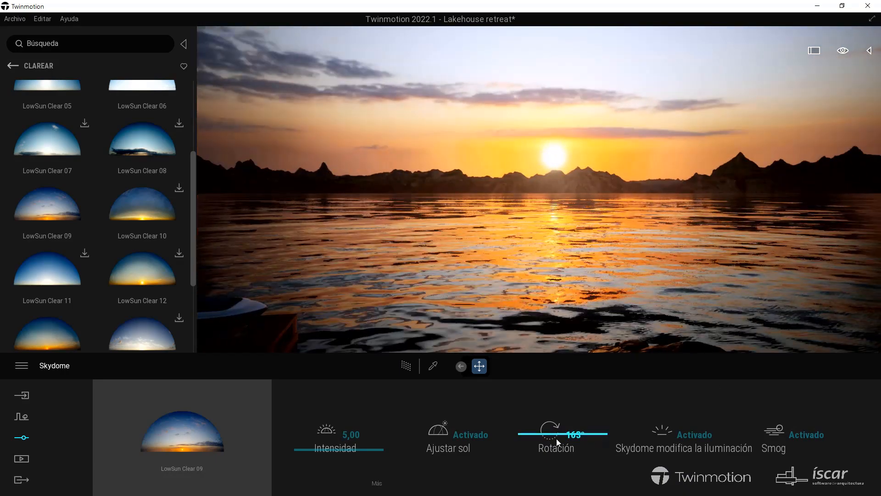
mouse_move(552, 434)
mouse_down()
mouse_move(553, 423)
mouse_move(558, 433)
mouse_up()
right_drag(636, 276, 731, 285)
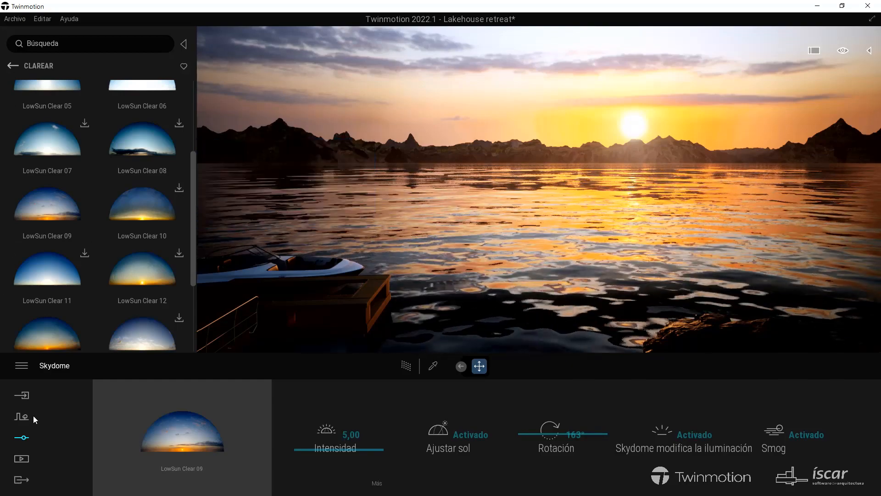
- Turn the Skydome off and on again in the lighting settings to compare the lake view
click(25, 439)
click(348, 436)
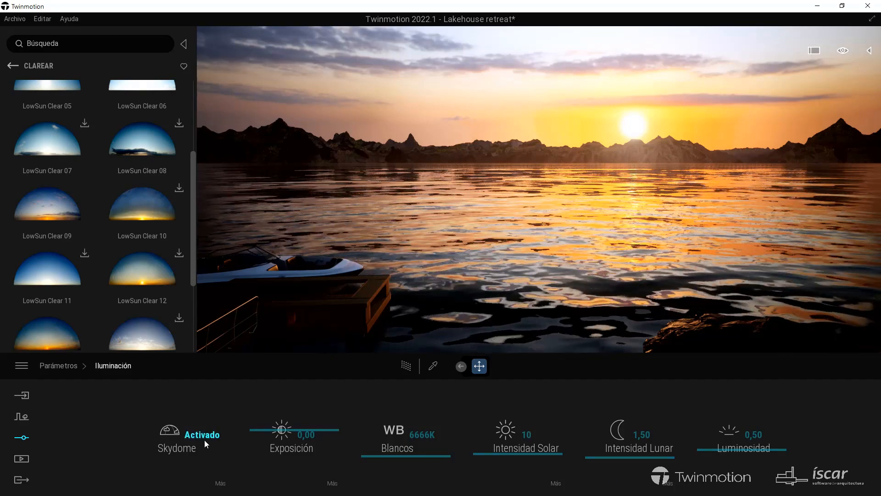
click(199, 436)
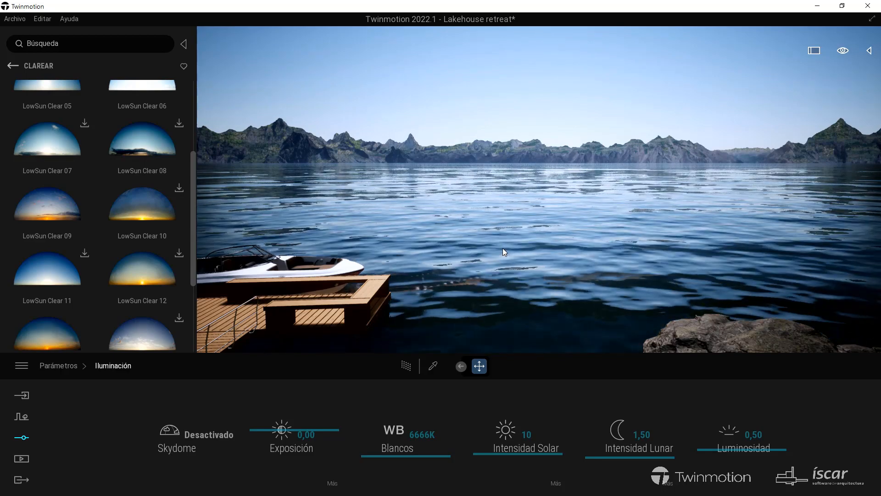
click(213, 441)
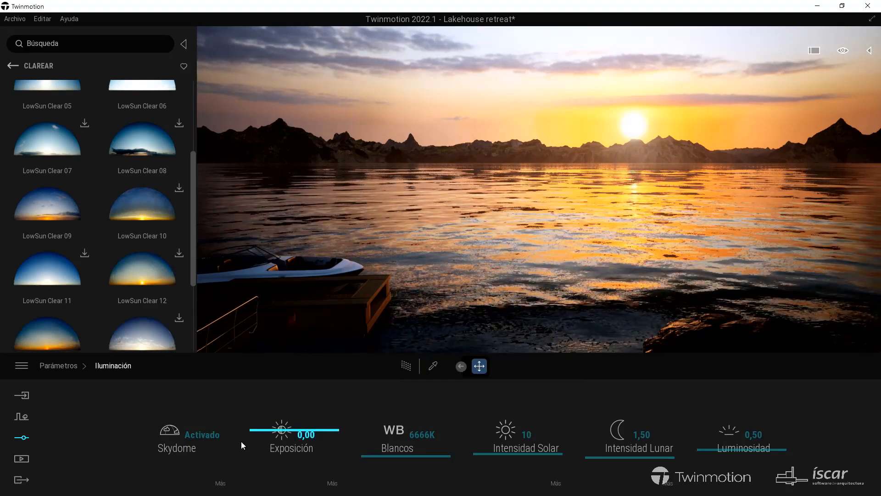
- Turn the Skydome off, move to the lake house, and turn the Skydome on again to compare the house lighting
click(207, 435)
right_drag(643, 188, 344, 192)
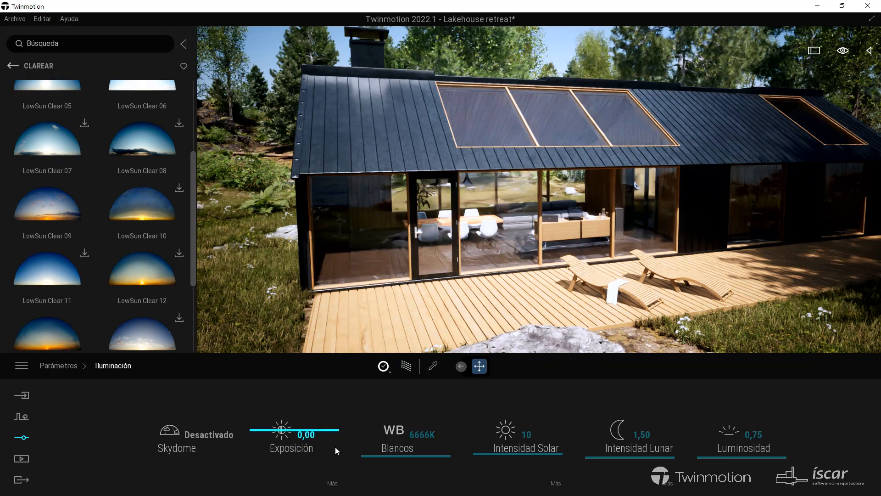
click(174, 453)
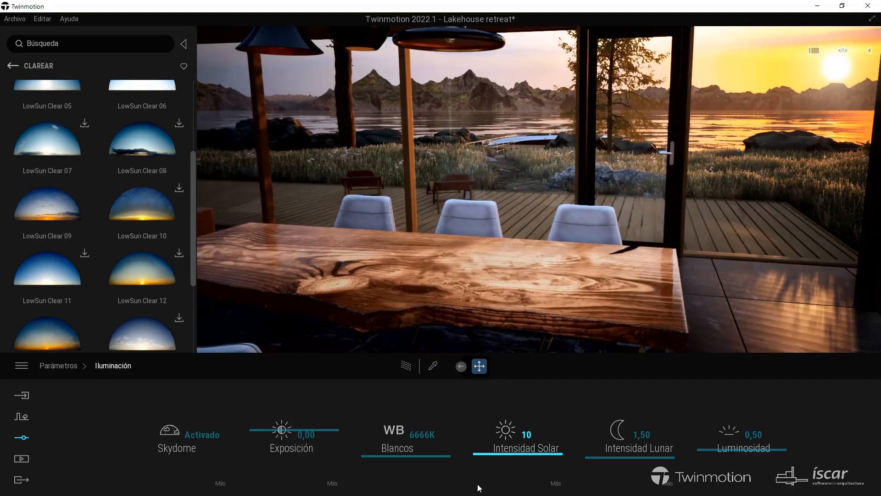
- Render the dining table view with the Path Tracer, review its settings and quality presets, and turn it off again
click(22, 440)
click(349, 433)
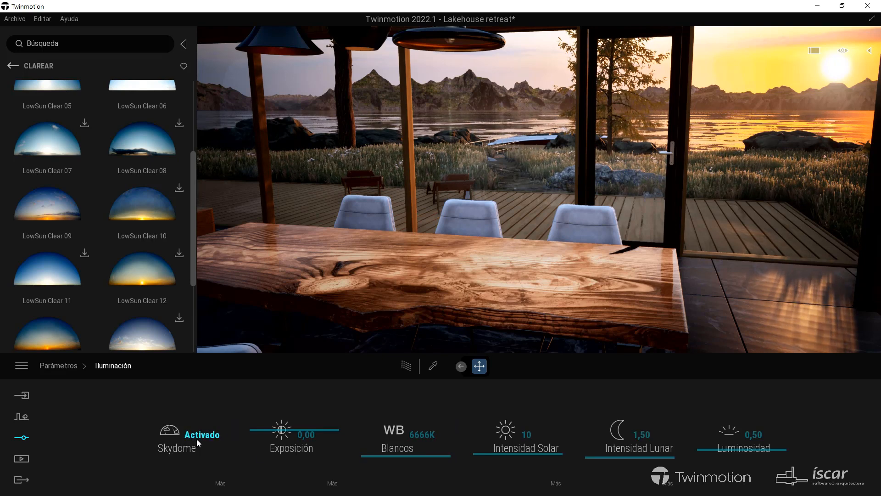
click(21, 440)
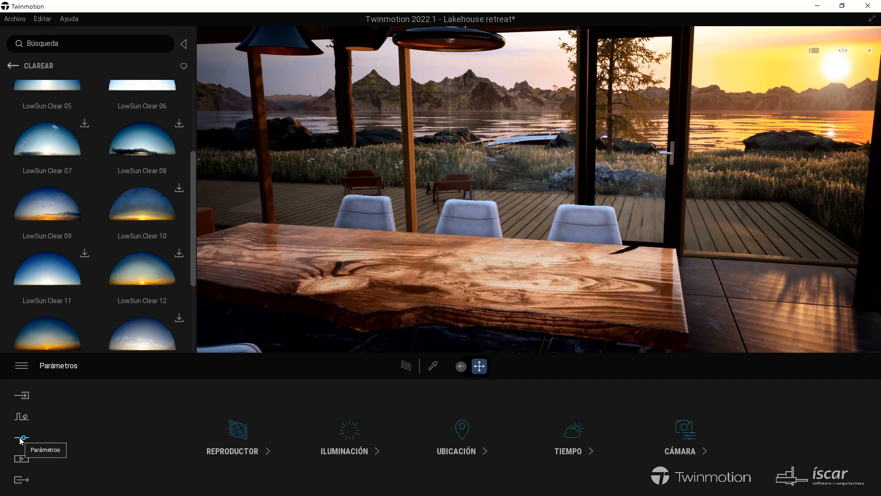
click(244, 438)
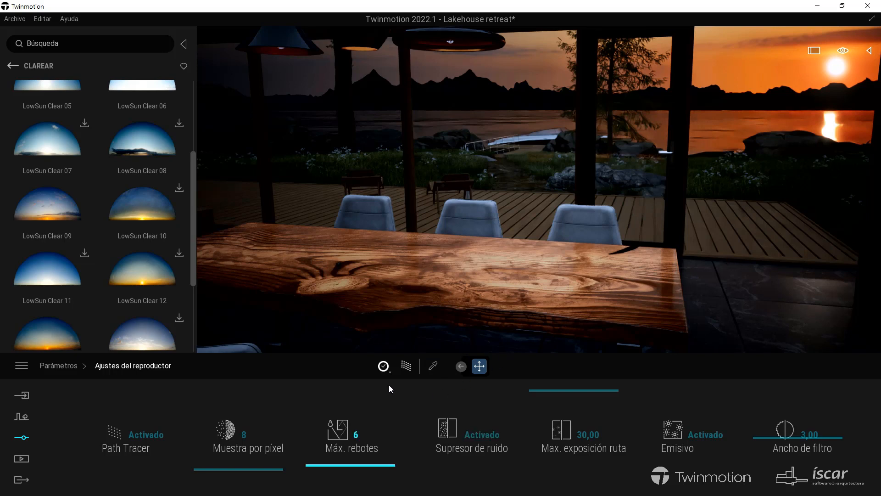
click(390, 372)
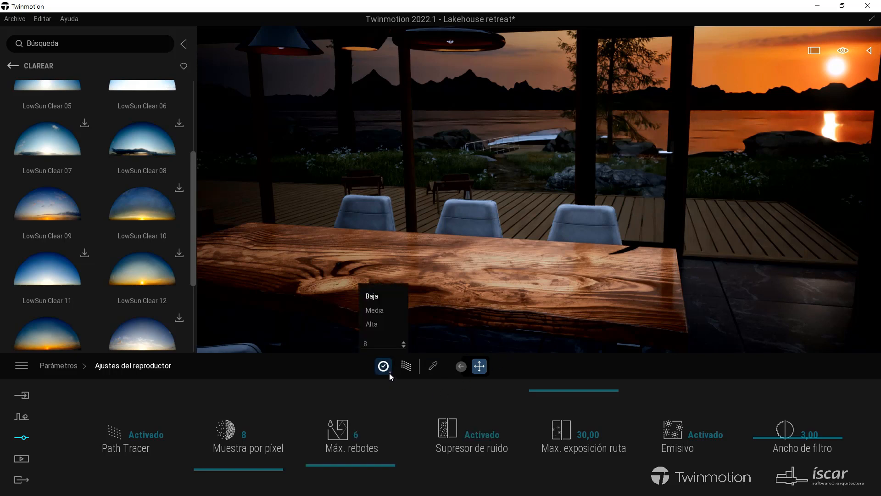
click(370, 329)
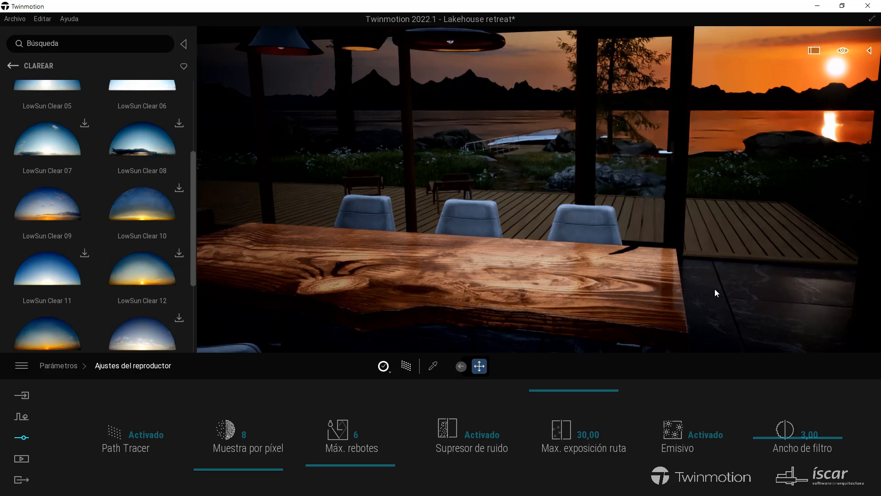
click(406, 366)
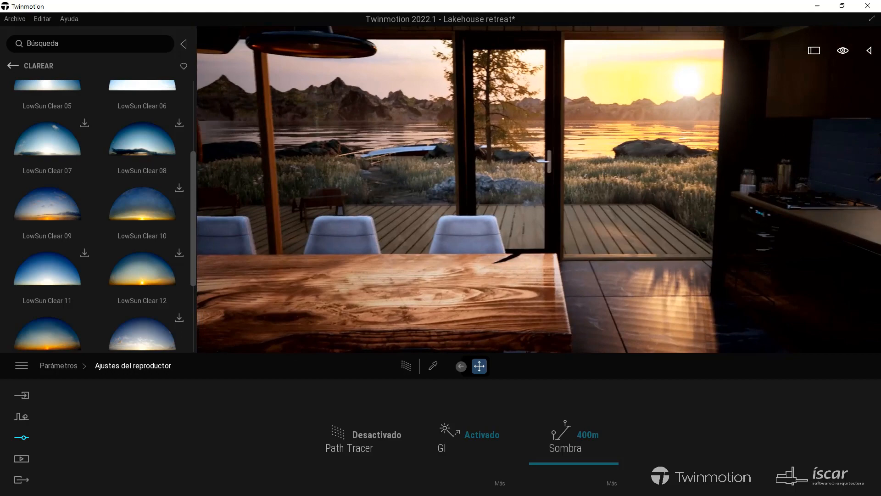
- Move down to the marble floor beneath the dining chair and compare it with the Path Tracer on and off
right_drag(612, 261, 540, 250)
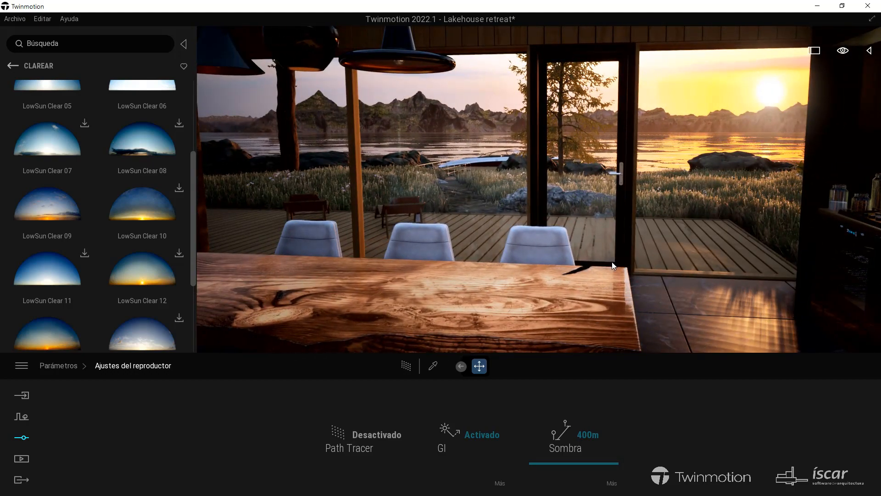
right_drag(616, 288, 563, 213)
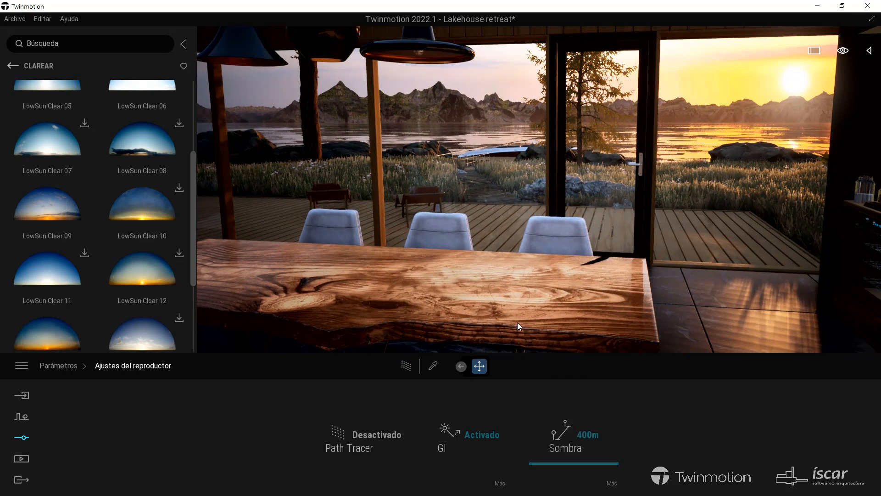
click(21, 459)
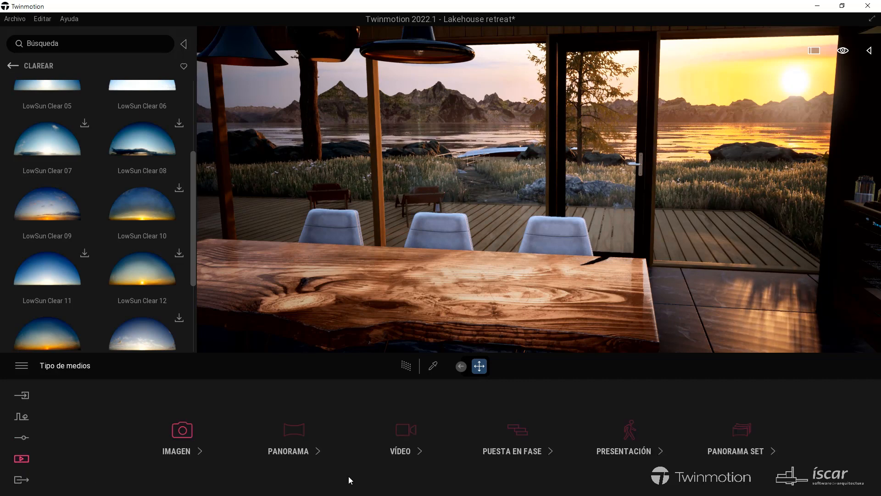
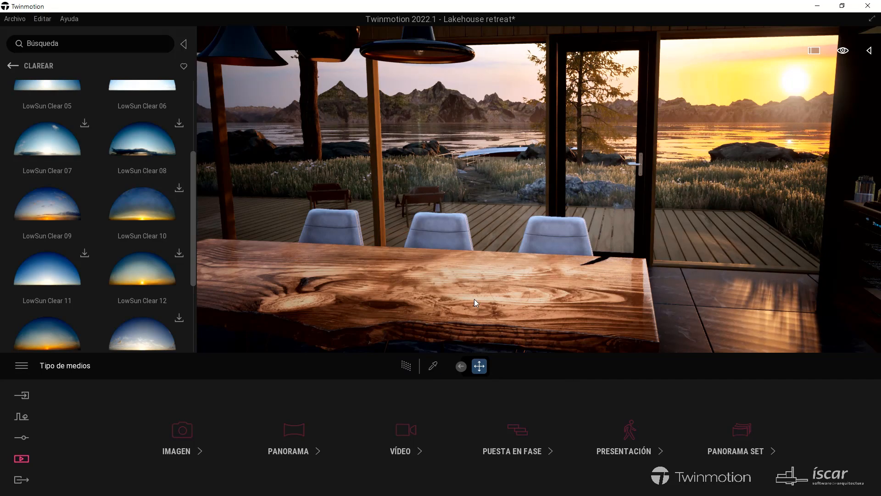
right_drag(475, 299, 491, 340)
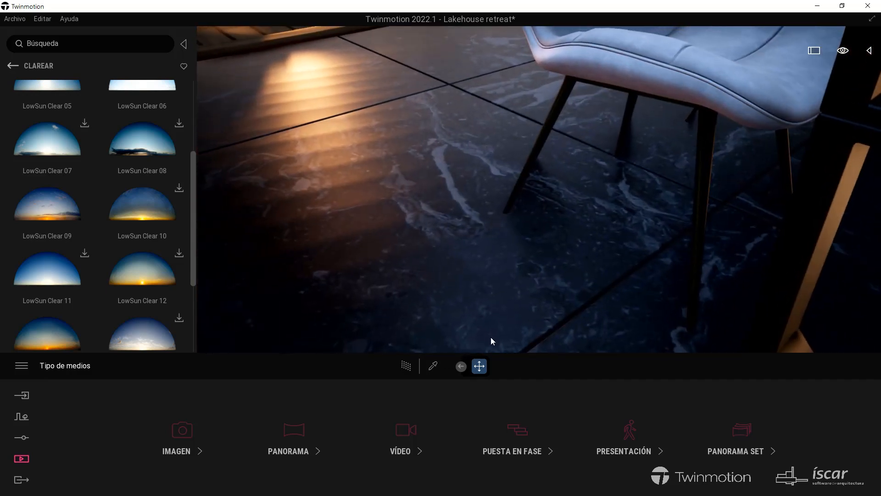
click(399, 369)
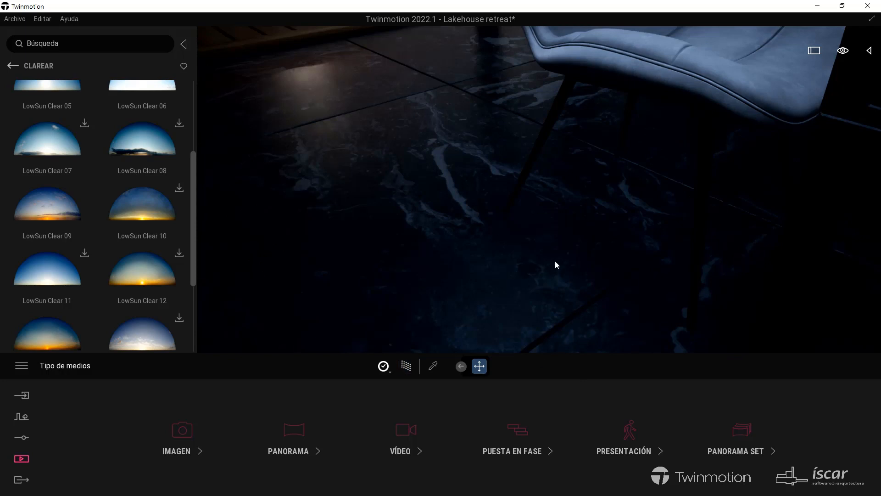
click(406, 368)
drag(536, 235, 536, 182)
- Path trace the dining chair and sunset view, and review the lighting values and the Path Tracer settings
click(21, 437)
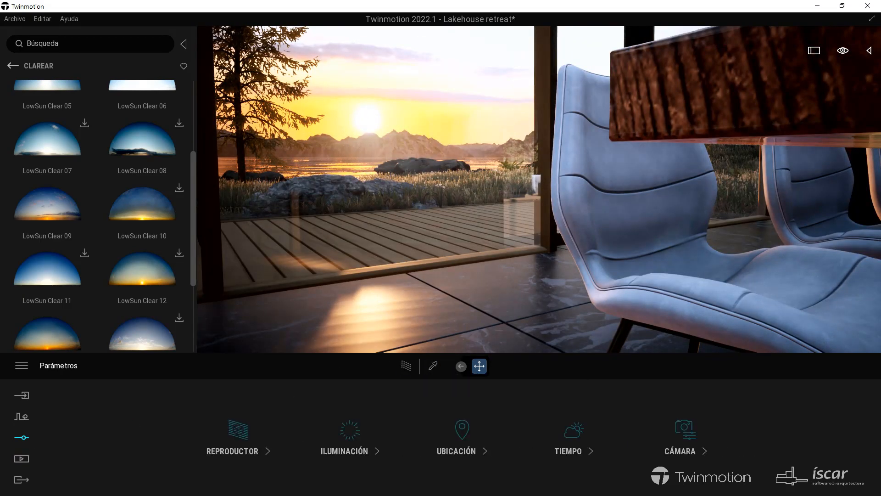
click(250, 435)
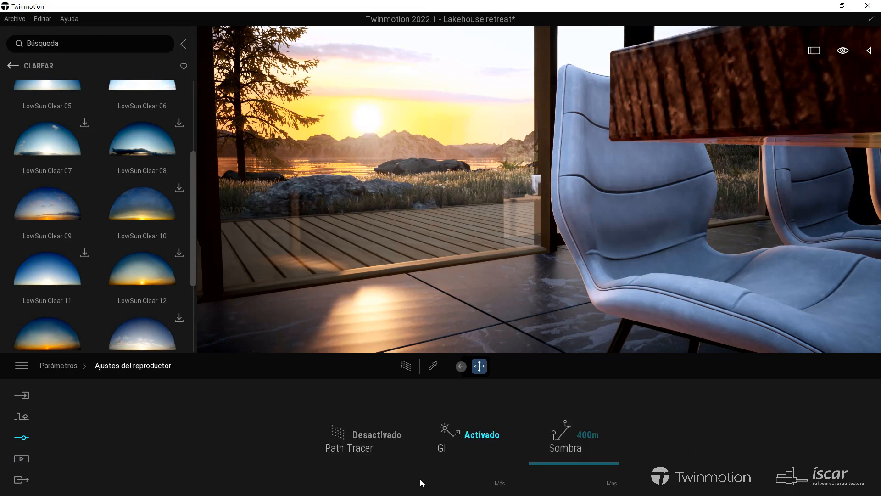
click(22, 439)
click(343, 429)
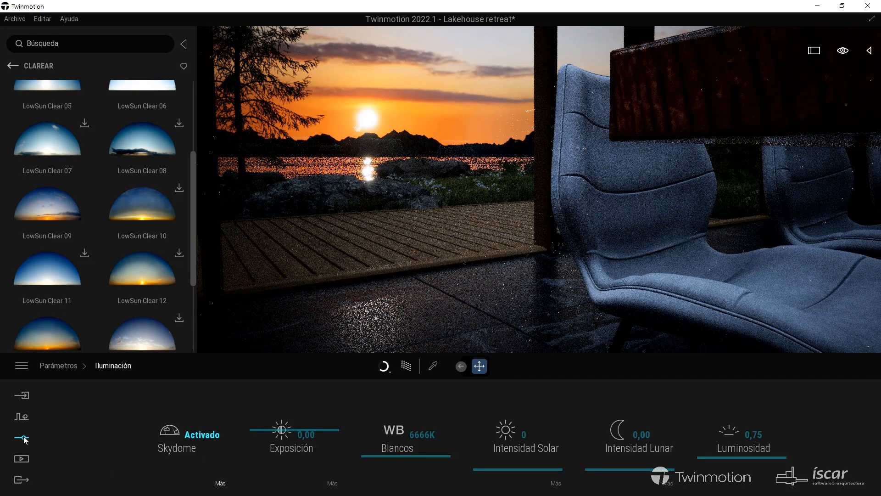
click(24, 439)
click(233, 438)
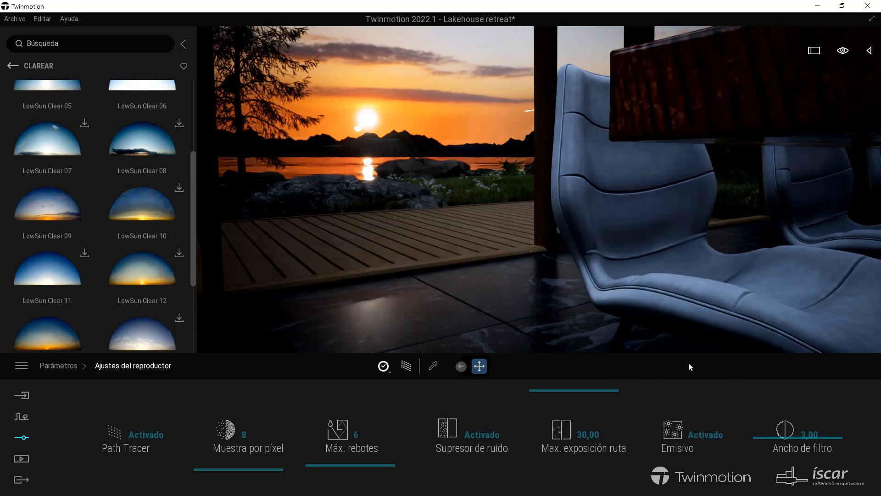
- Turn the Path Tracer off, move past the kitchen to the deck, and compare the lake view with it on and off
click(406, 366)
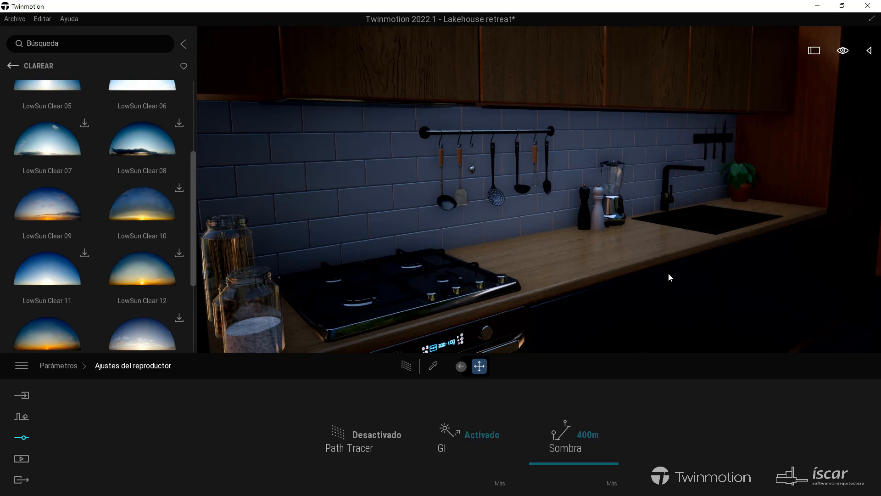
right_drag(669, 274, 258, 270)
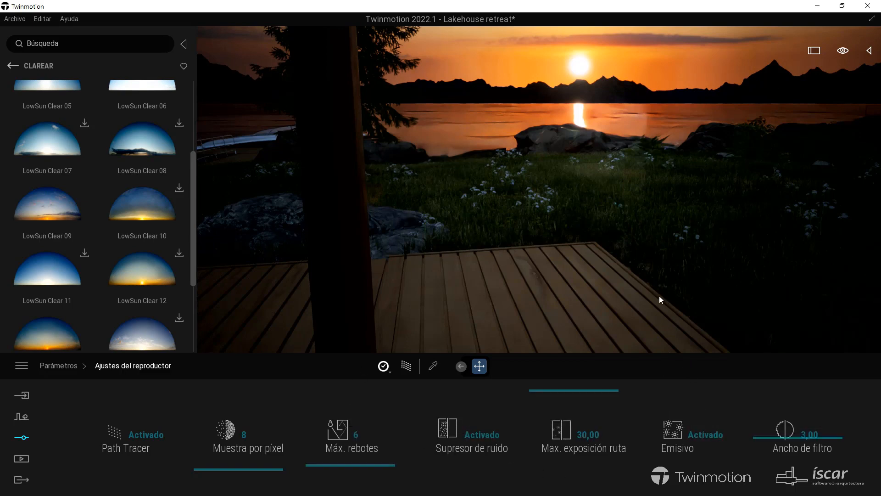
click(406, 366)
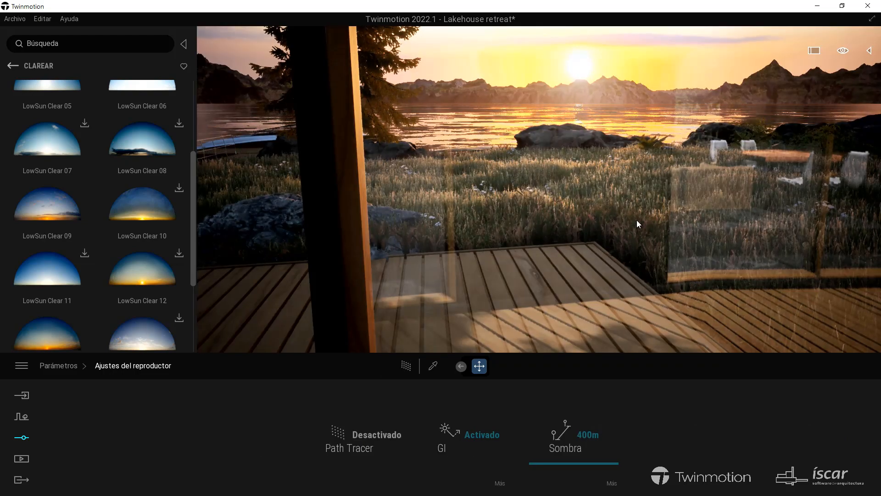
- Move from the deck out over the lake and frame the lake house from behind the boat and dock
right_drag(723, 266, 275, 232)
key(w)
key(d)
key(d)
key(w)
key(d)
key(d)
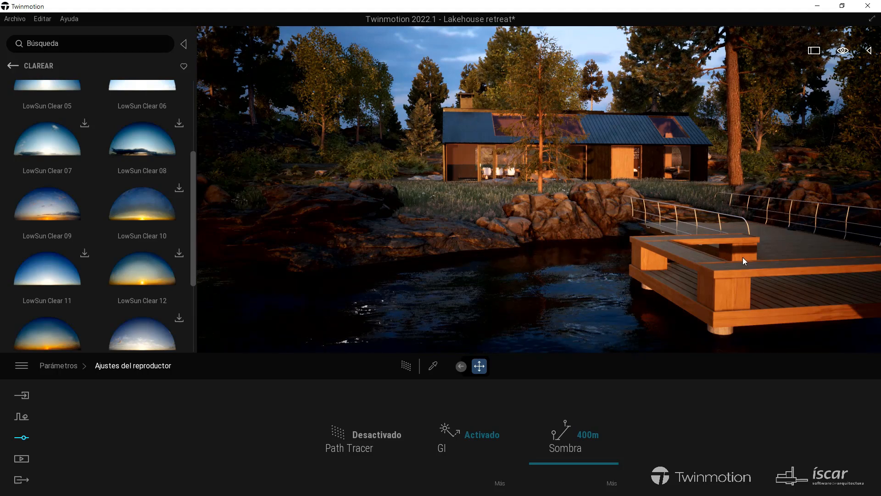
right_drag(729, 158, 604, 272)
key(w)
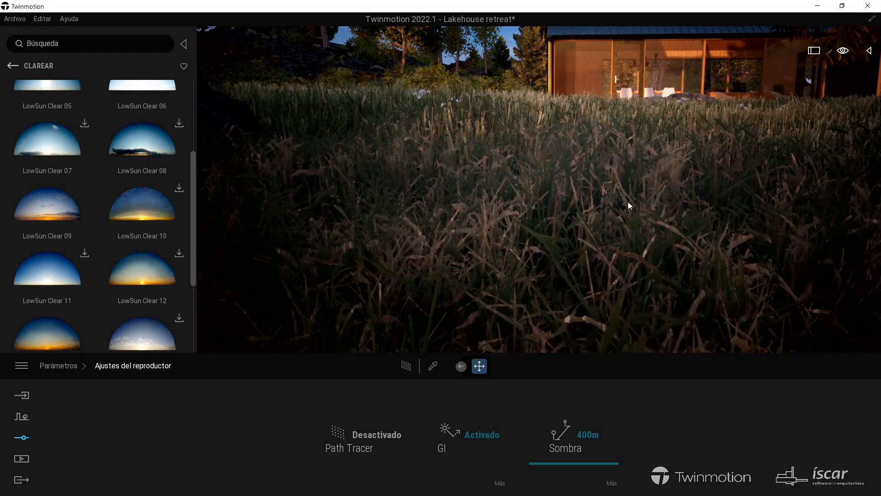
key(s)
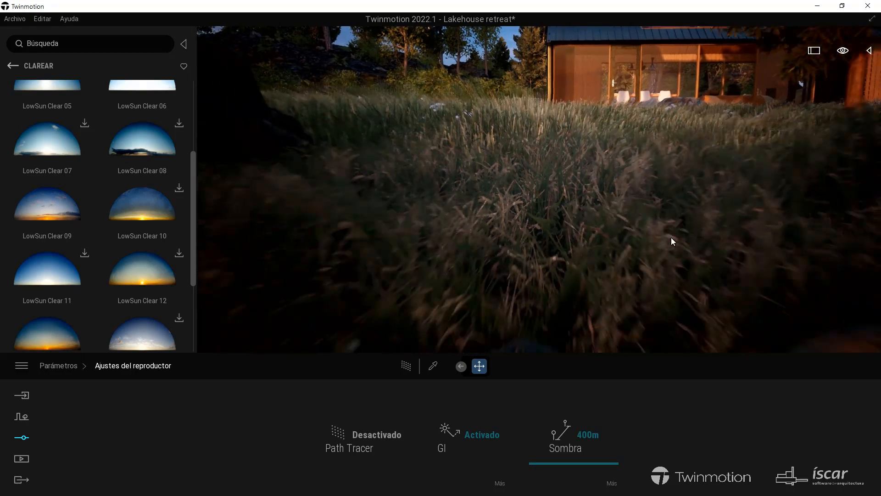
key(s)
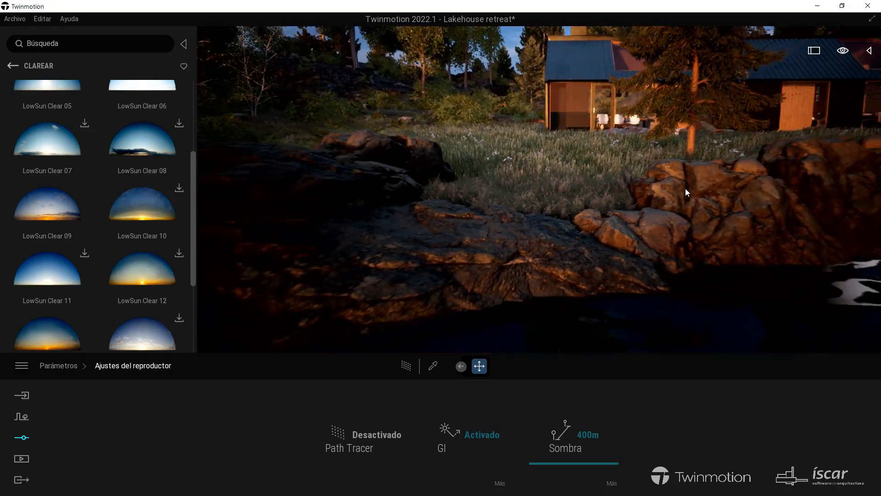
key(s)
right_drag(701, 196, 849, 197)
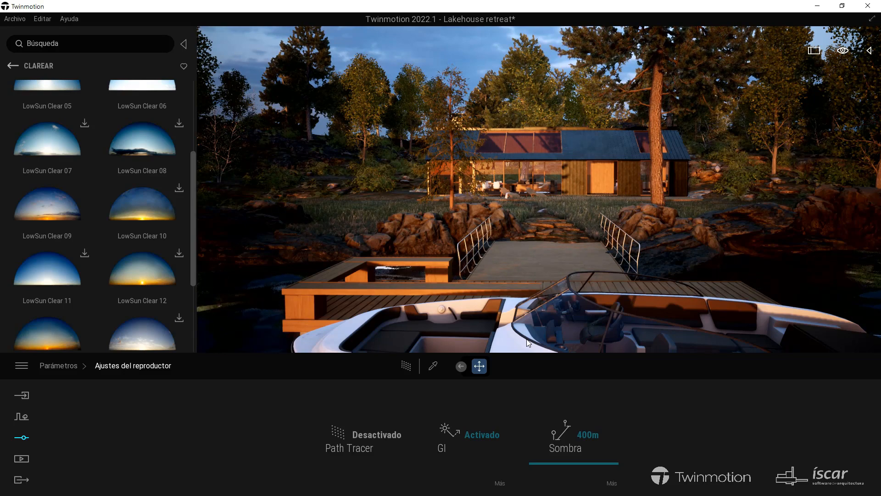
right_drag(542, 343, 566, 297)
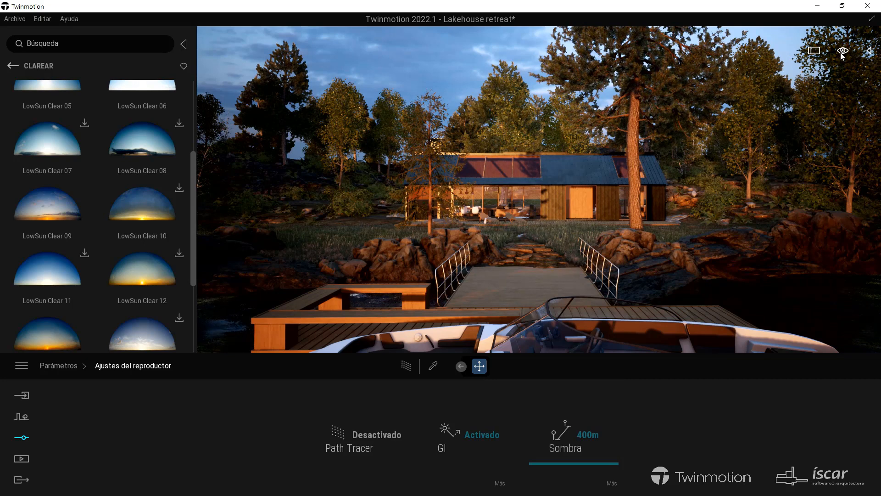
- Switch to an orthographic elevation of the lake house and frame its lakeside facade with the boat in front
mouse_move(843, 51)
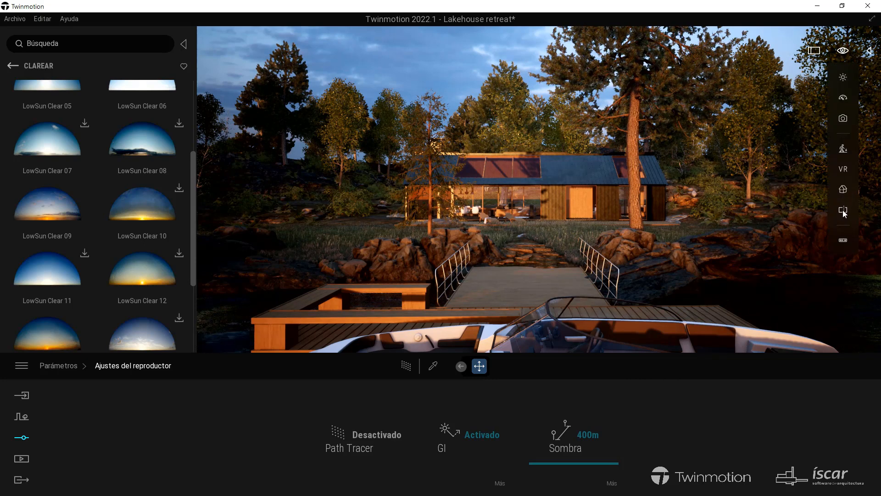
mouse_move(843, 189)
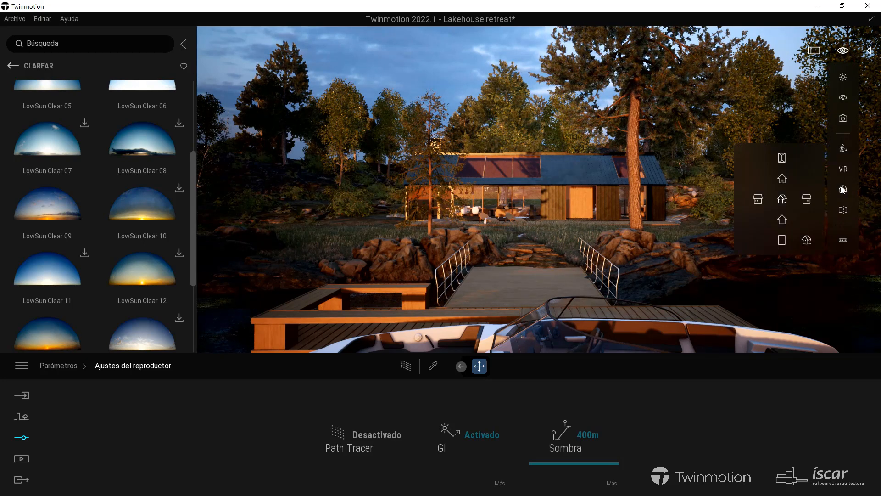
click(782, 199)
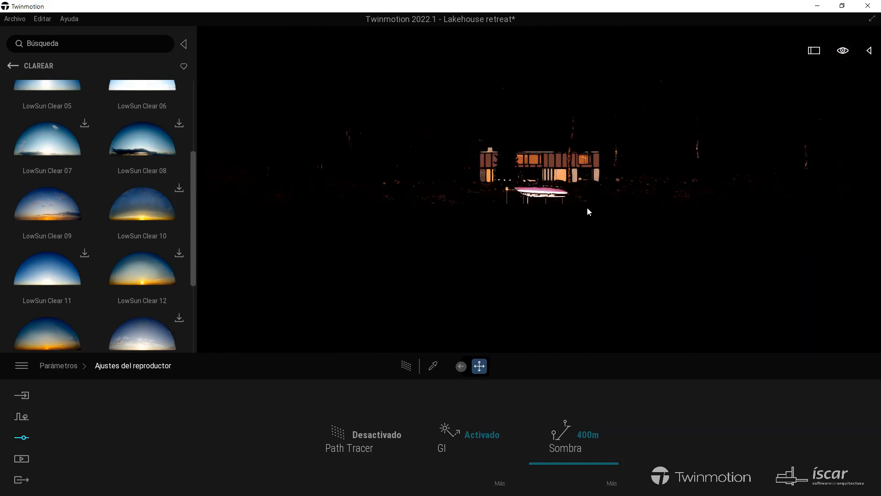
scroll(646, 144, up, 2)
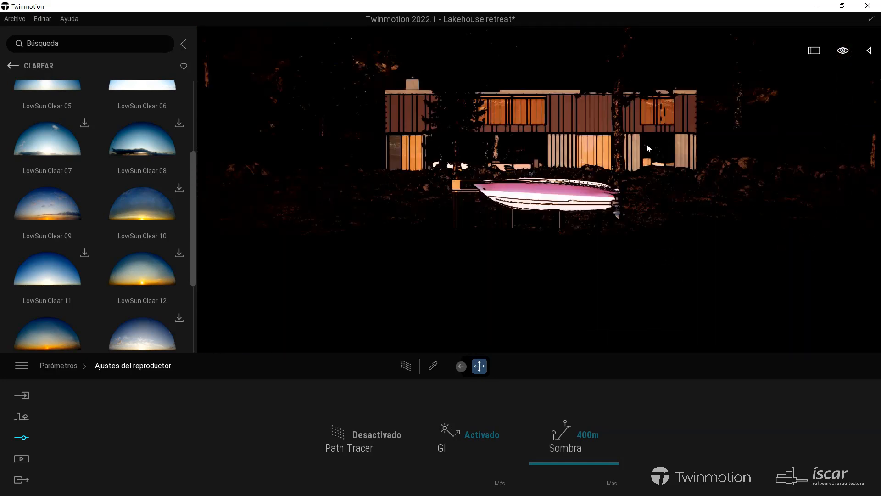
scroll(646, 167, up, 2)
scroll(643, 168, down, 1)
scroll(643, 168, down, 5)
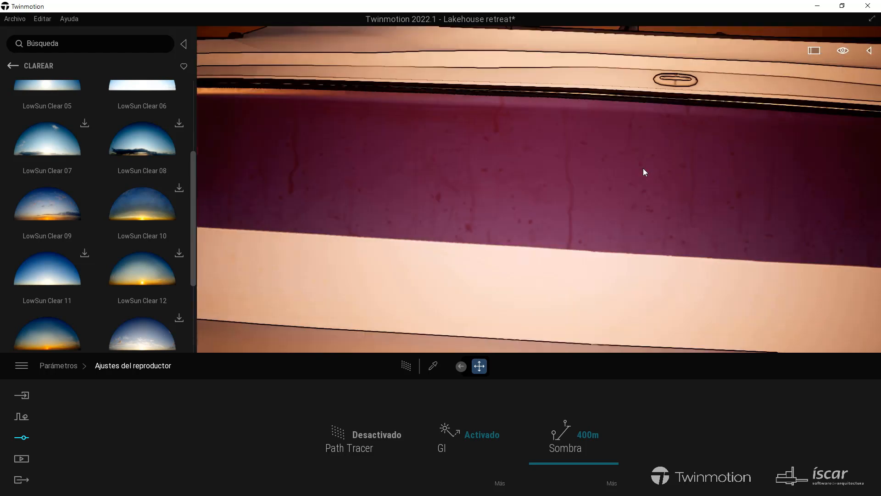
scroll(620, 161, down, 5)
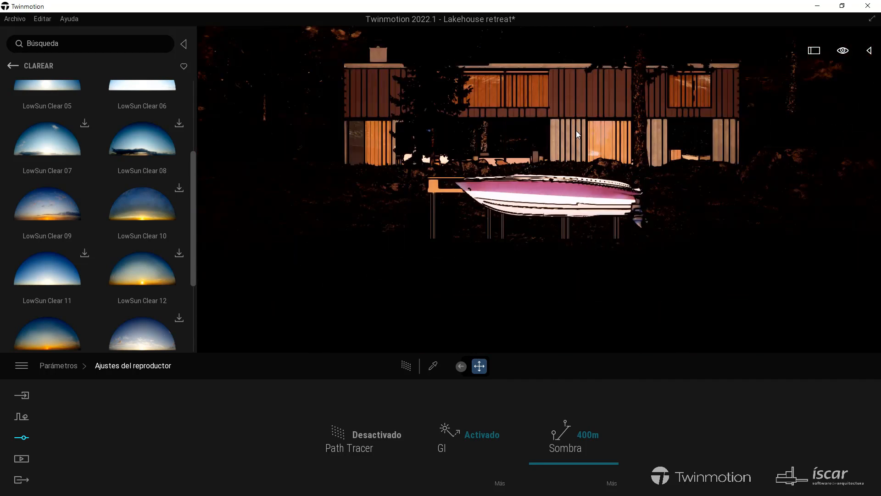
right_drag(569, 69, 546, 253)
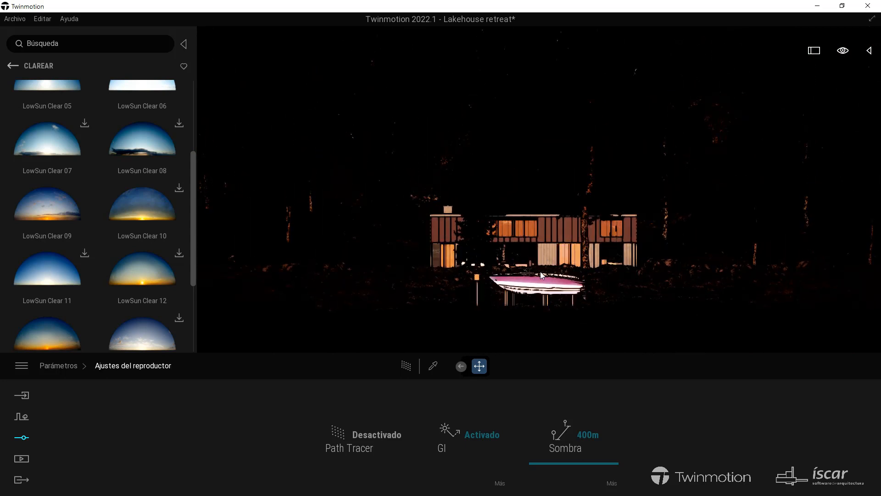
scroll(541, 271, up, 3)
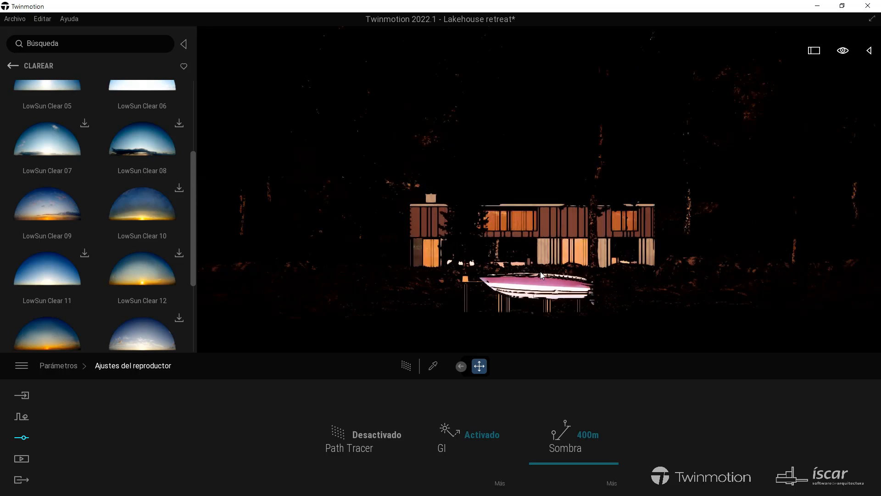
scroll(530, 244, up, 3)
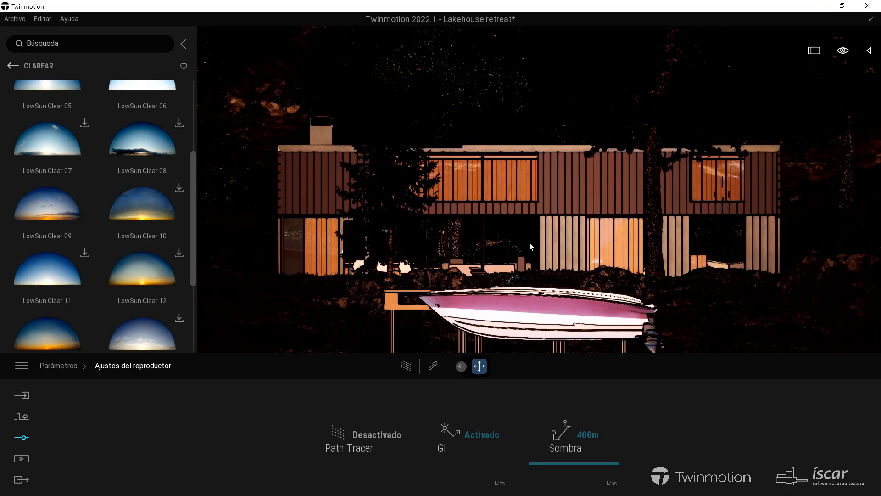
right_drag(530, 244, 538, 195)
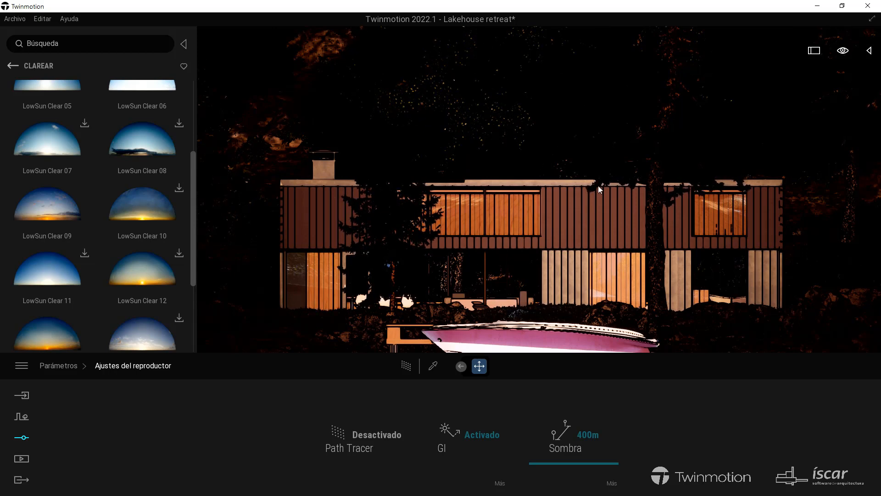
- Path trace the lakeside elevation and set its lighting to daylight with the Skydome disabled and the exposure at 0,00
click(406, 367)
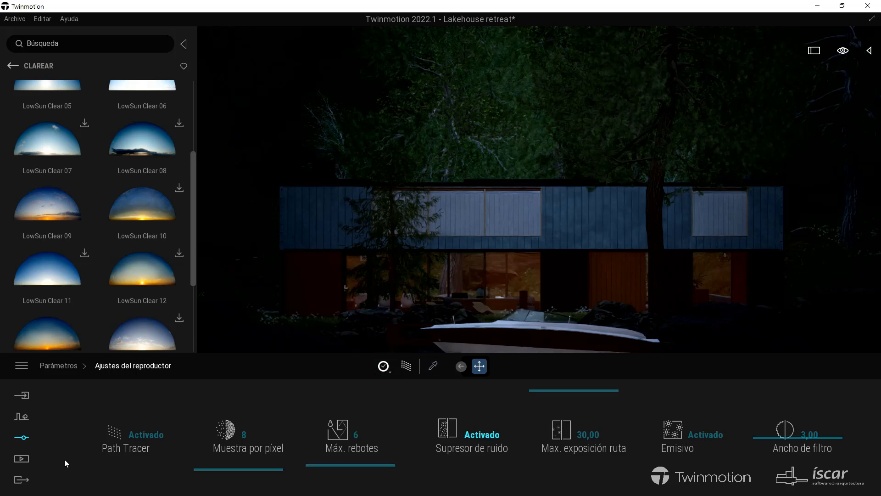
right_click(188, 489)
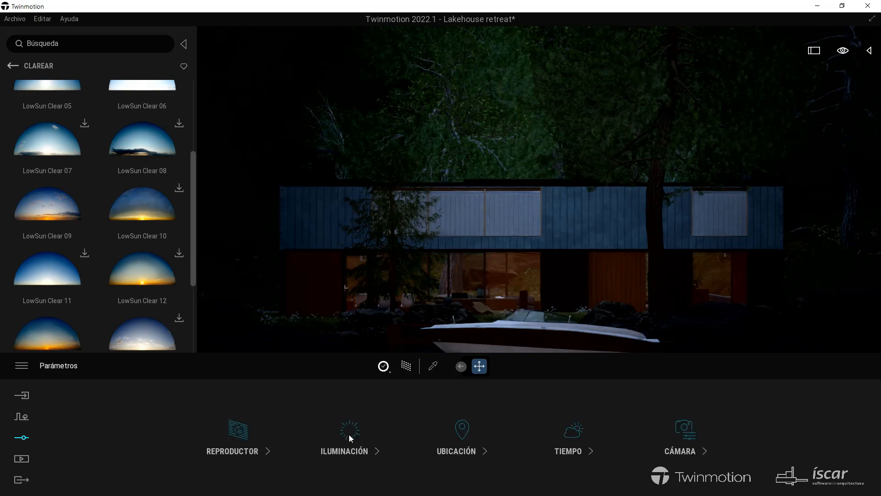
click(353, 449)
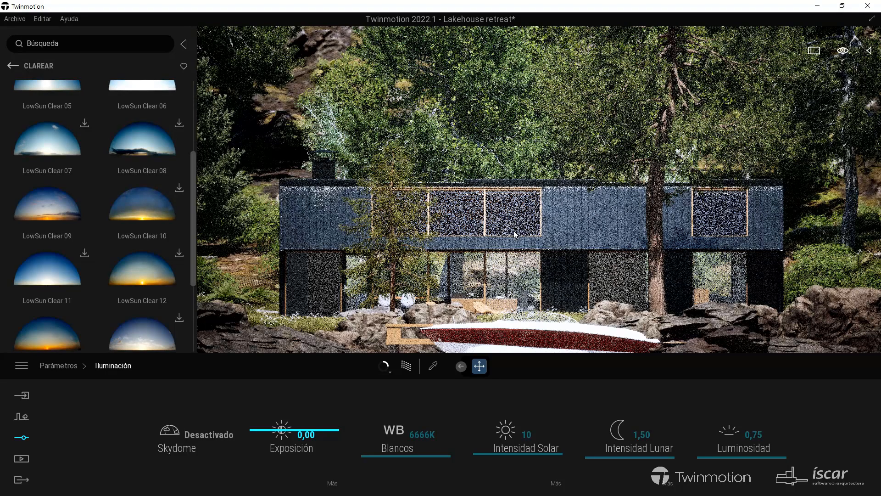
- Frame the full lakeside facade with the surrounding trees and rocks, and path trace the elevation
scroll(523, 256, down, 2)
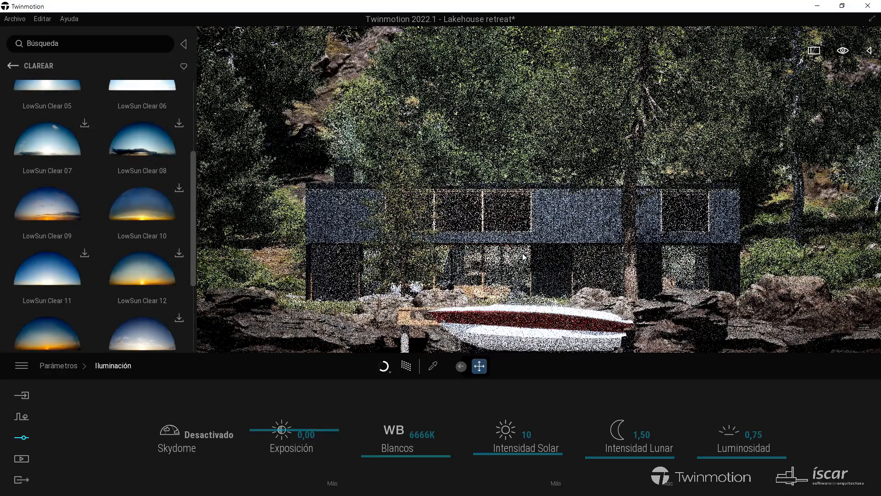
scroll(523, 257, down, 2)
middle_drag(523, 257, 519, 287)
click(406, 366)
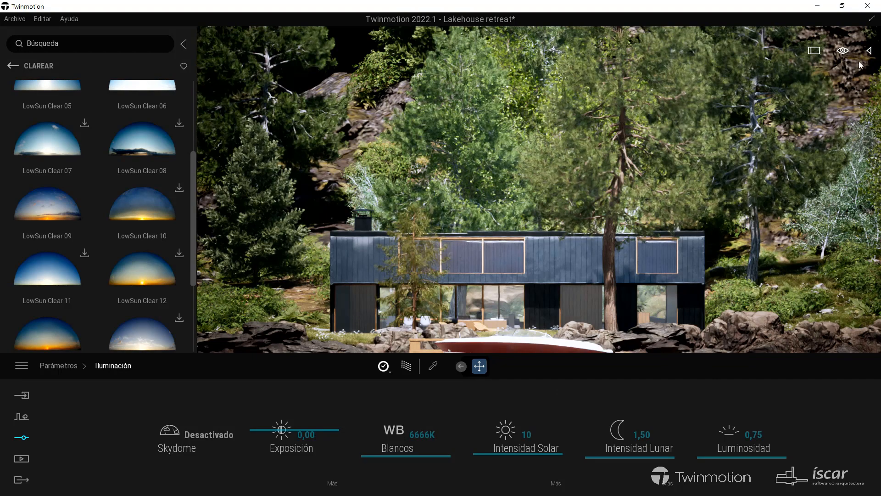
- Switch from the orthographic elevation back to the perspective view of the lake house from the dock
click(844, 51)
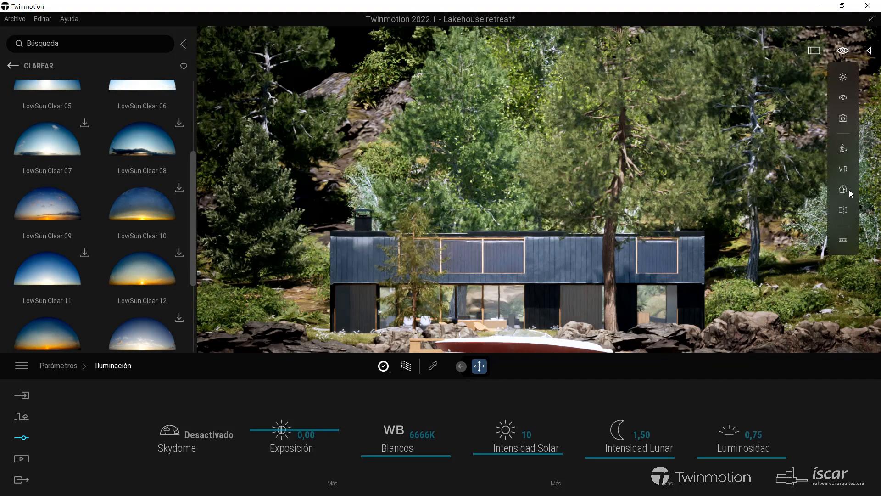
mouse_move(844, 192)
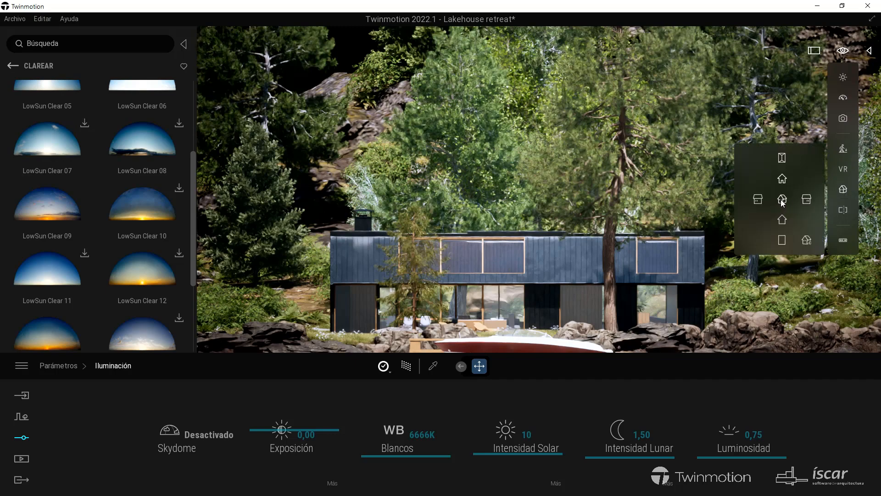
click(781, 225)
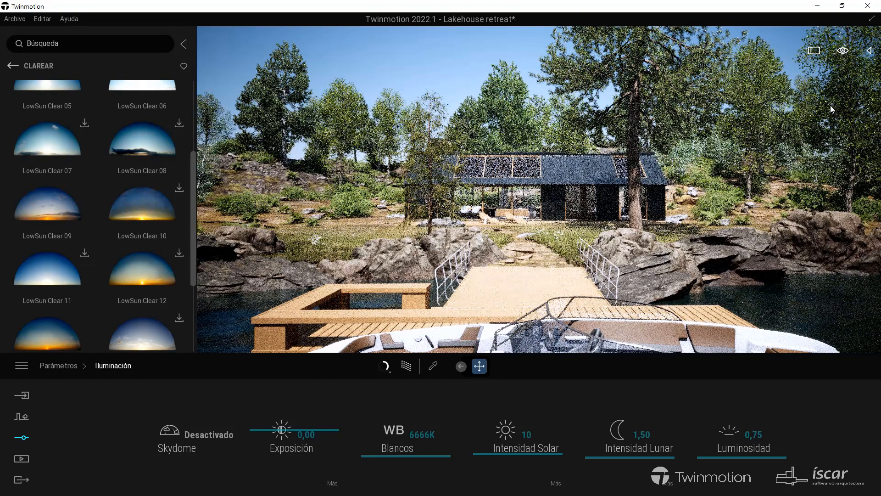
- Switch to the orthographic top view and frame the whole lake house roof and deck within the terrain
click(844, 51)
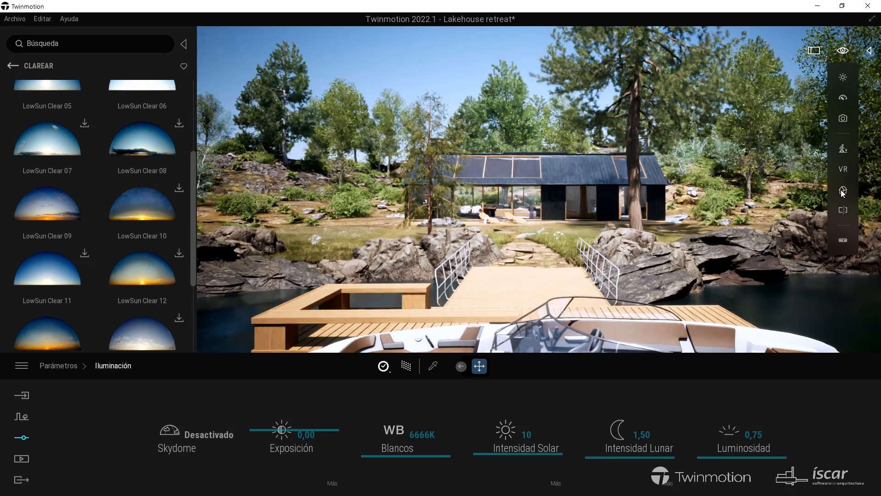
mouse_move(843, 190)
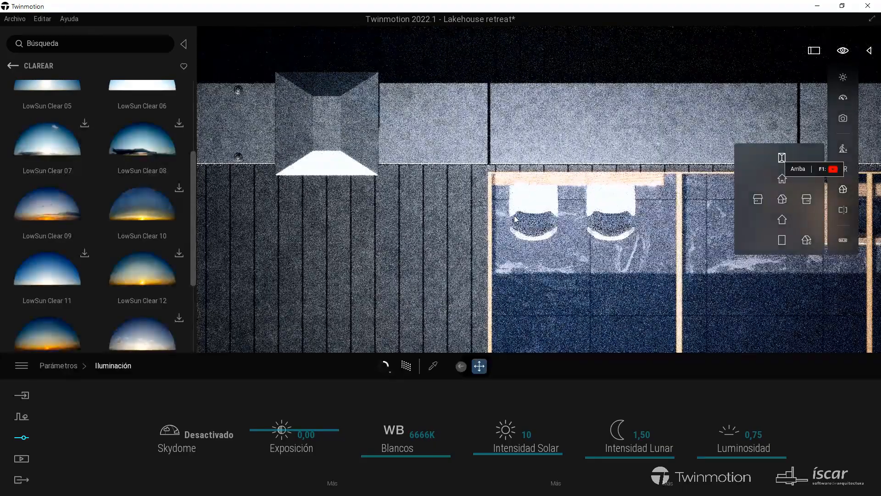
scroll(515, 219, down, 3)
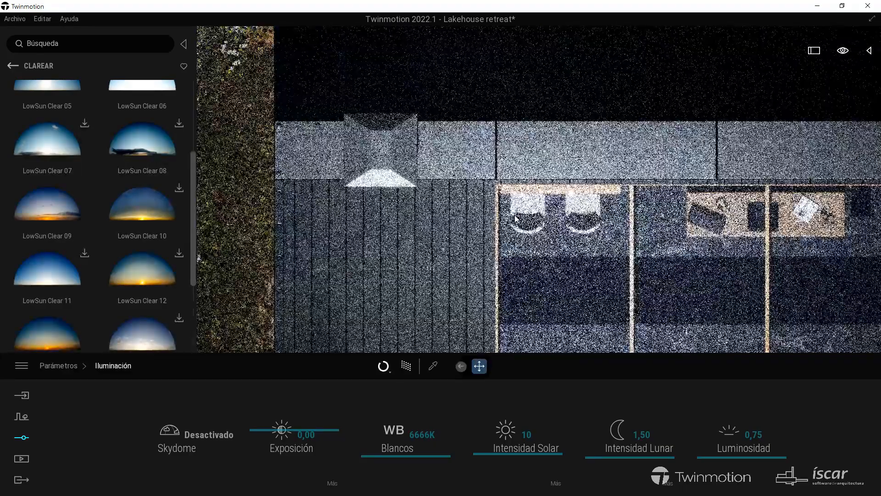
scroll(516, 219, down, 4)
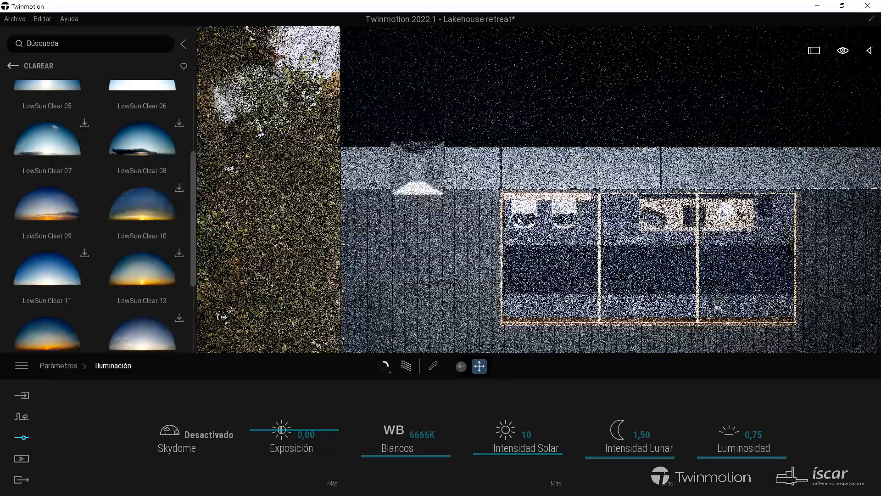
scroll(521, 221, down, 3)
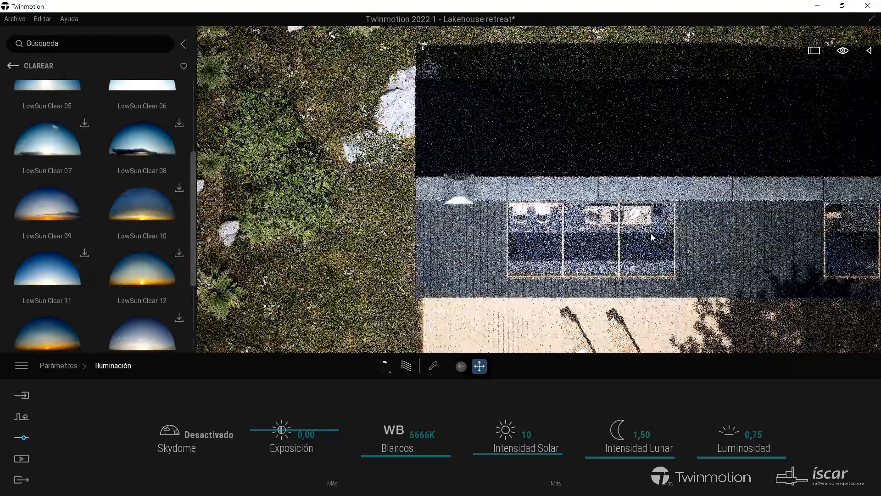
scroll(574, 289, down, 3)
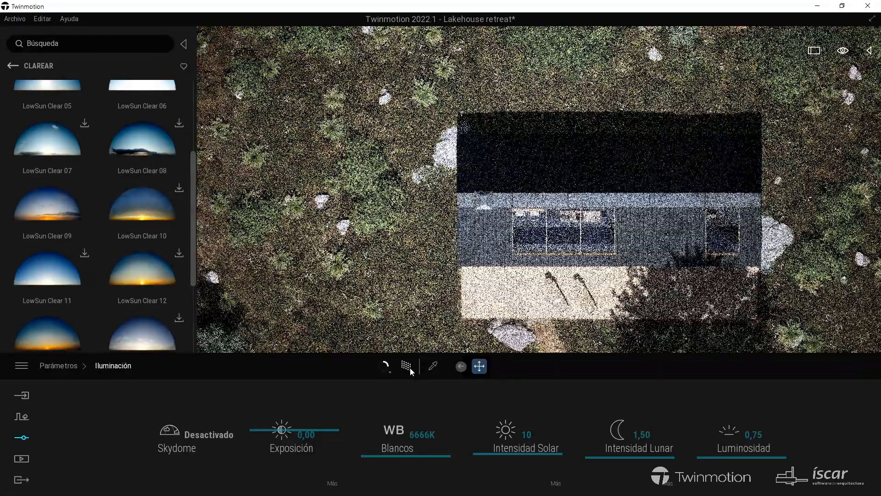
scroll(558, 304, down, 2)
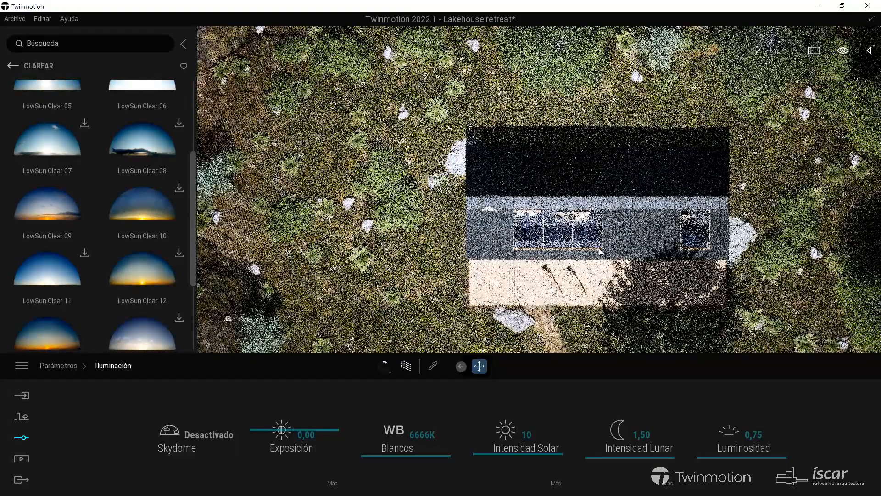
- Turn the Path Tracer off, centre the lake house in plan with the shoreline in frame, and path trace it again
click(406, 366)
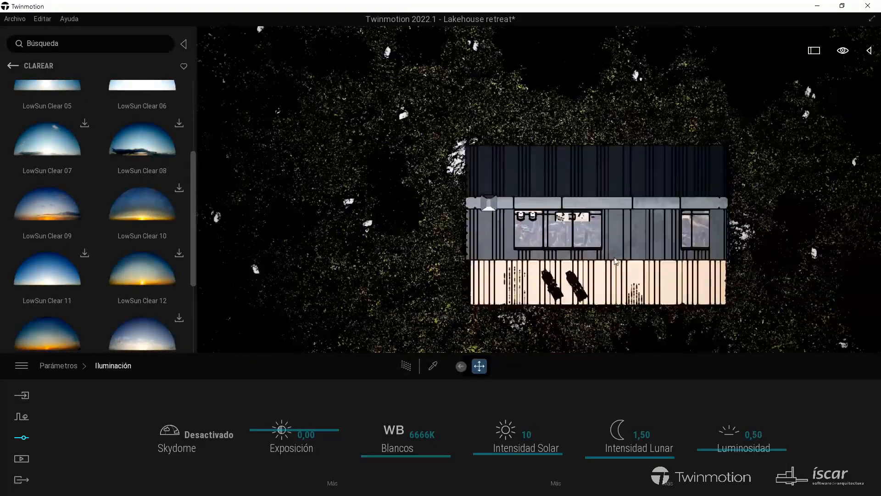
scroll(652, 278, down, 2)
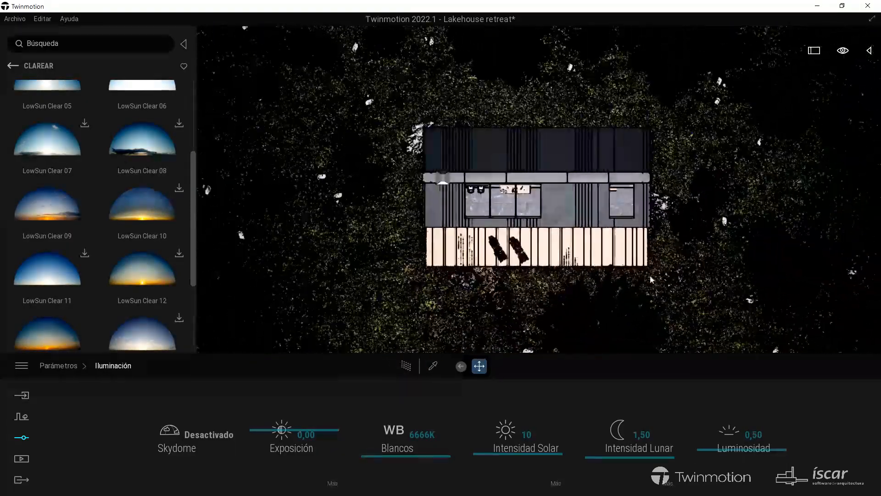
scroll(652, 278, down, 2)
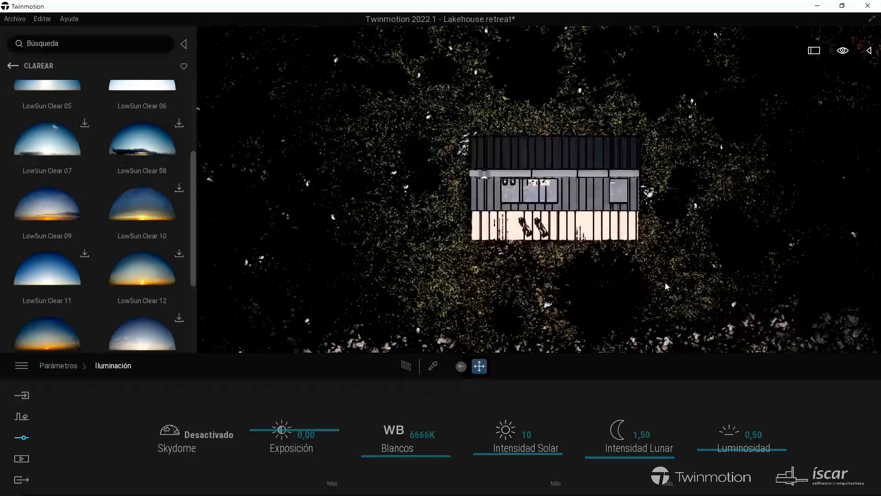
middle_drag(652, 266, 618, 254)
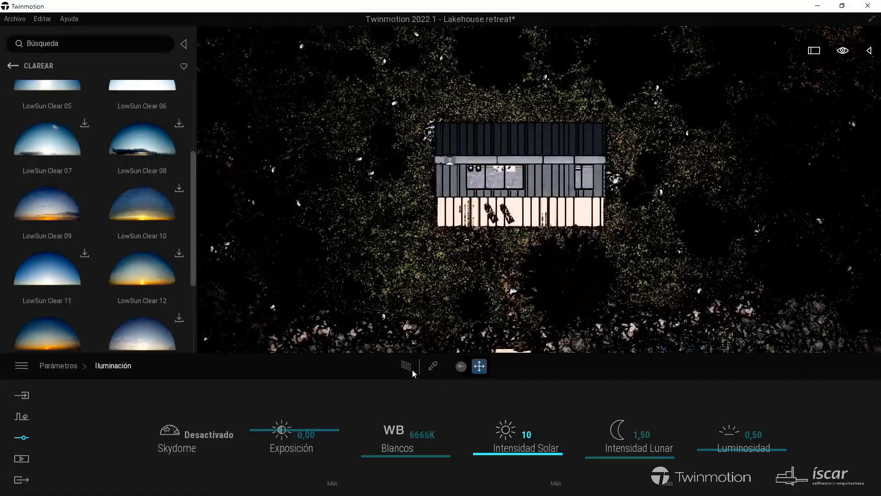
click(408, 368)
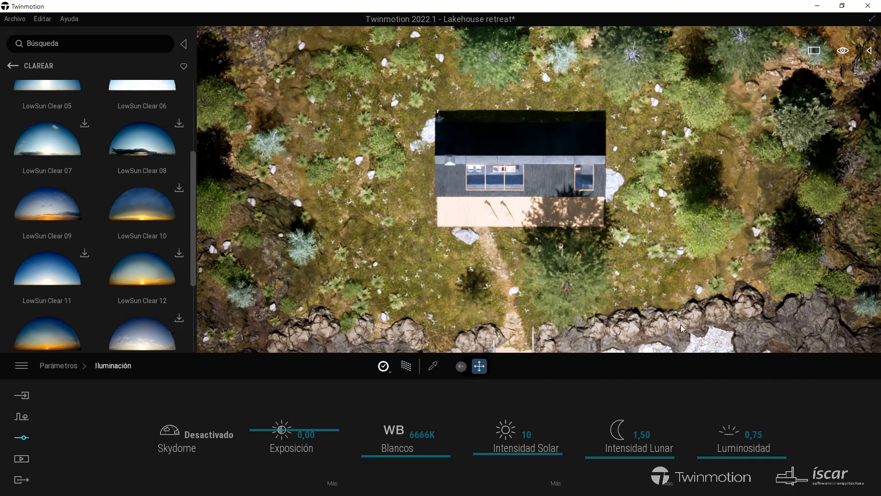
- Turn the Path Tracer off, section the top view with the Corte distance to expose the furnished interior, and path trace the plan
click(842, 51)
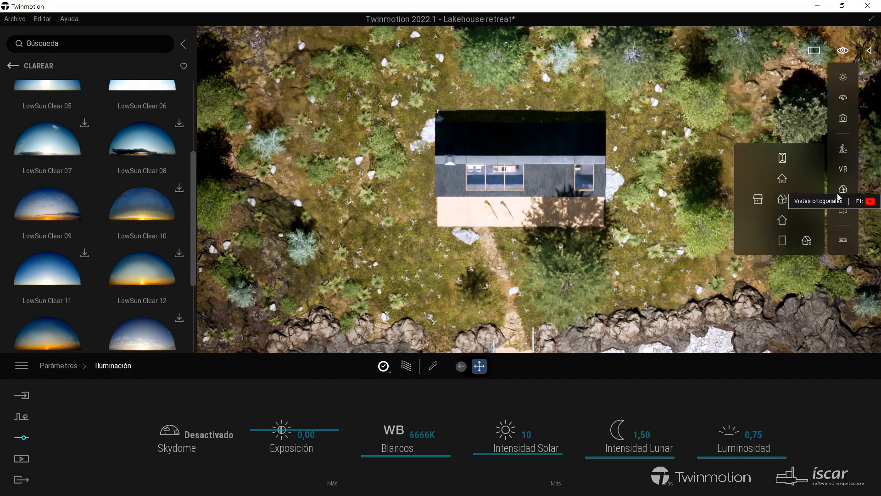
click(409, 368)
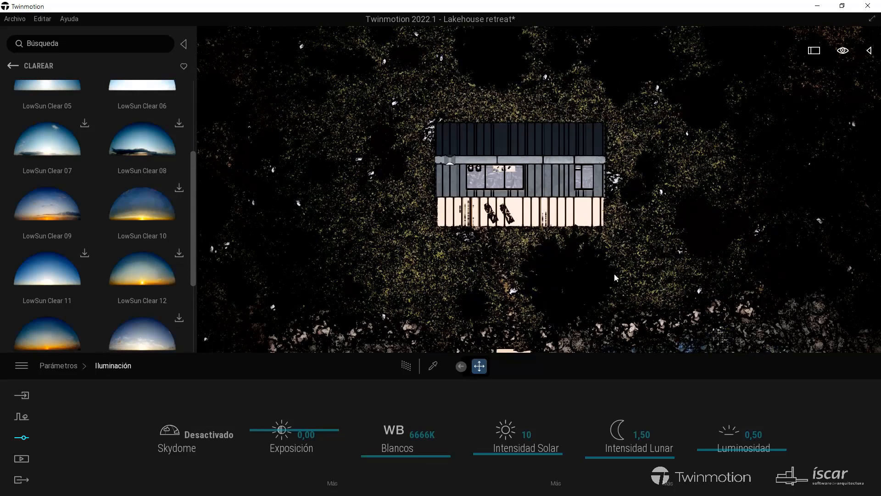
mouse_move(847, 115)
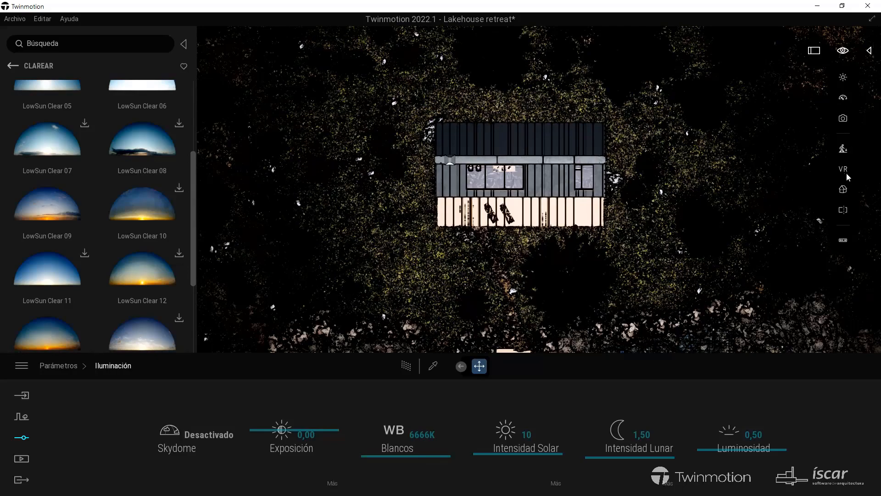
mouse_move(845, 219)
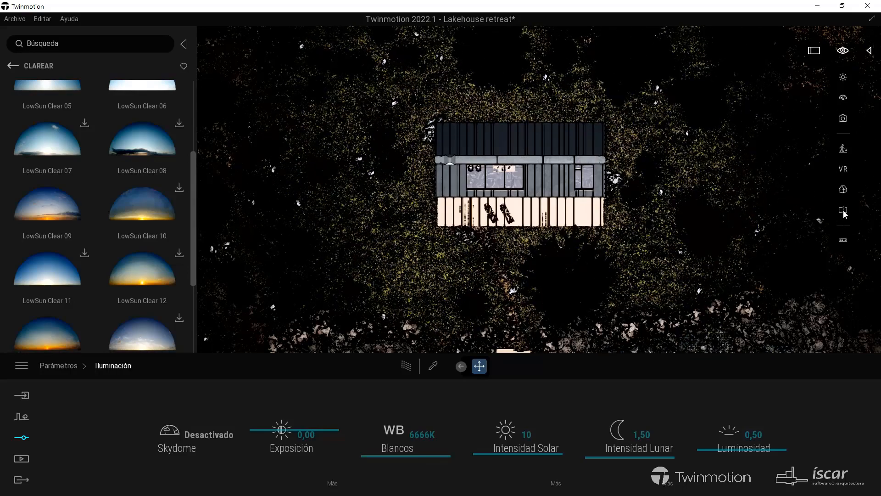
drag(786, 185, 789, 162)
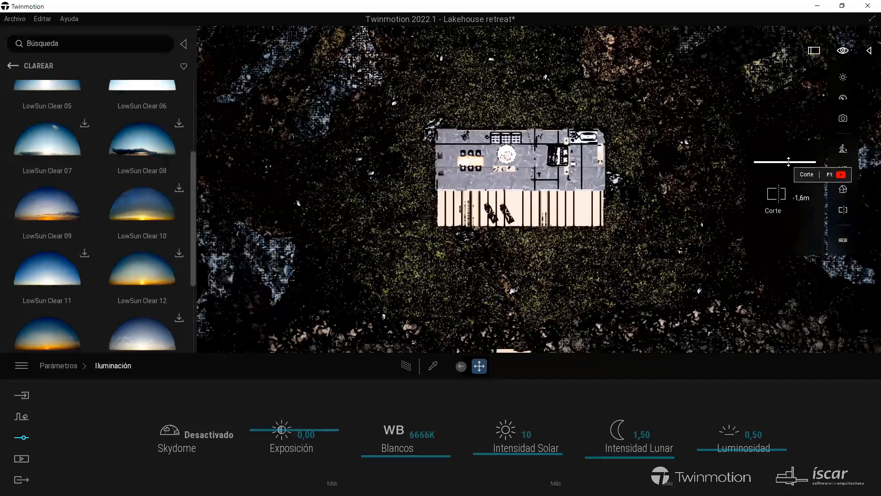
drag(789, 162, 789, 162)
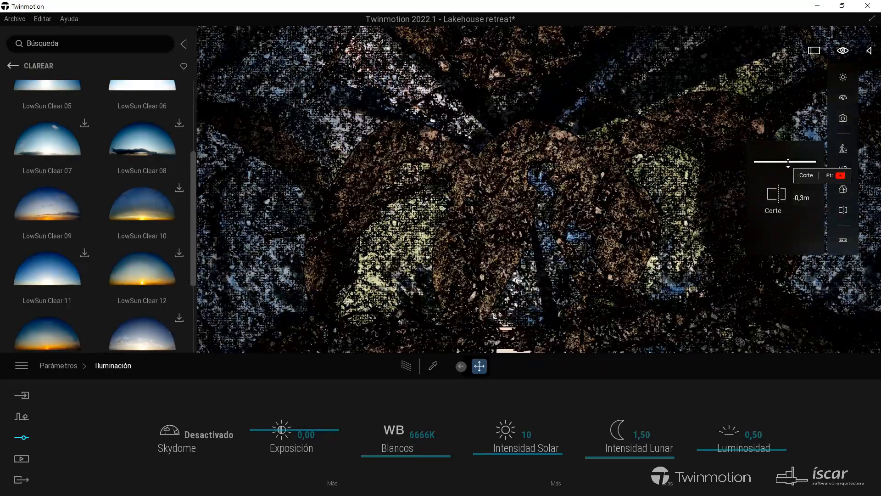
drag(789, 161, 789, 165)
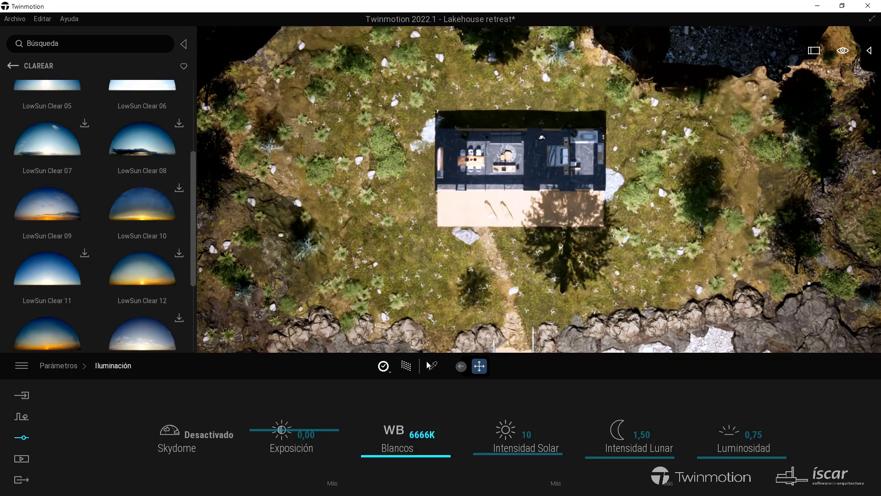
- Turn the Path Tracer off and return from the sectioned plan to the perspective view from the dock
click(402, 367)
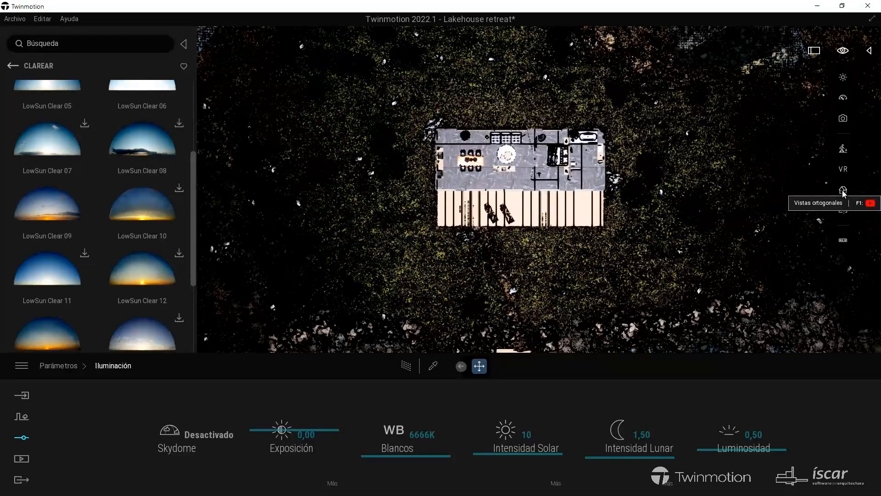
click(845, 195)
click(783, 199)
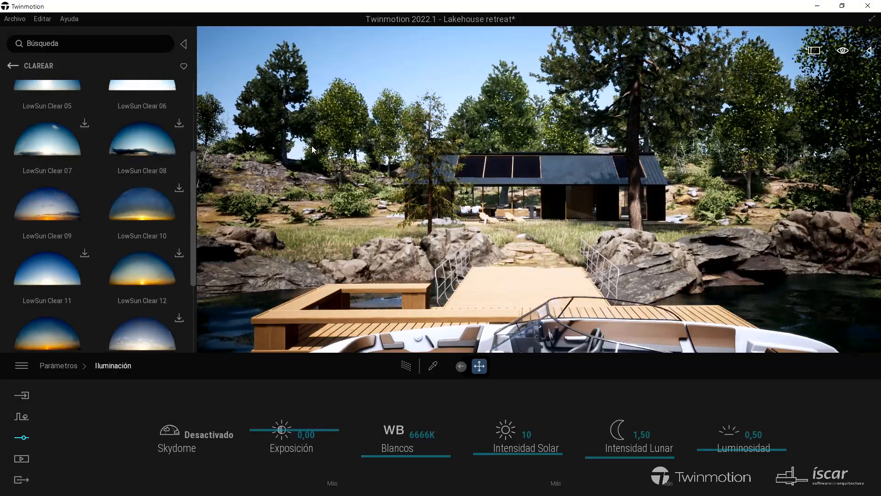
- Return from the skydome assets to the main library and look through its categories, including the Objetos and Ciudad groups
click(12, 66)
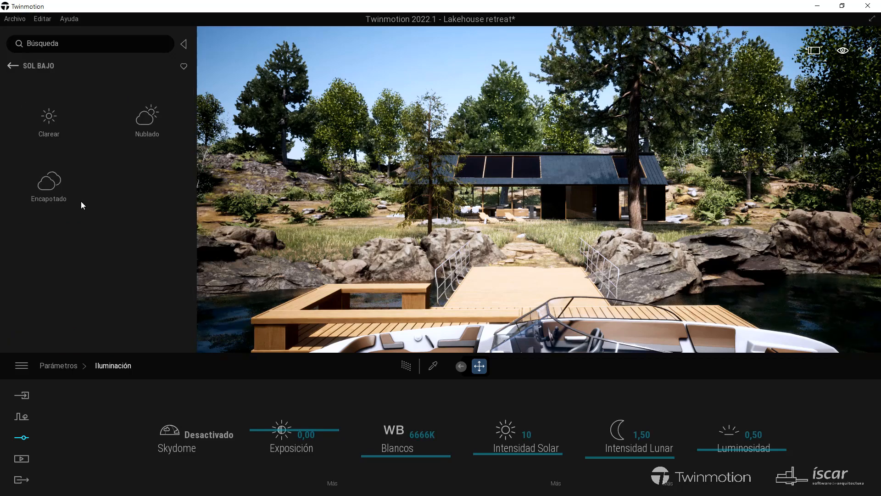
click(13, 66)
click(13, 66)
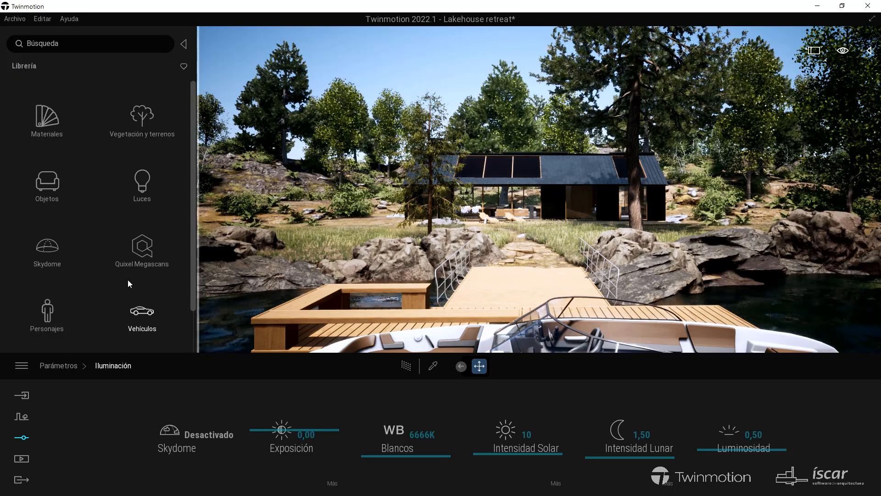
click(50, 192)
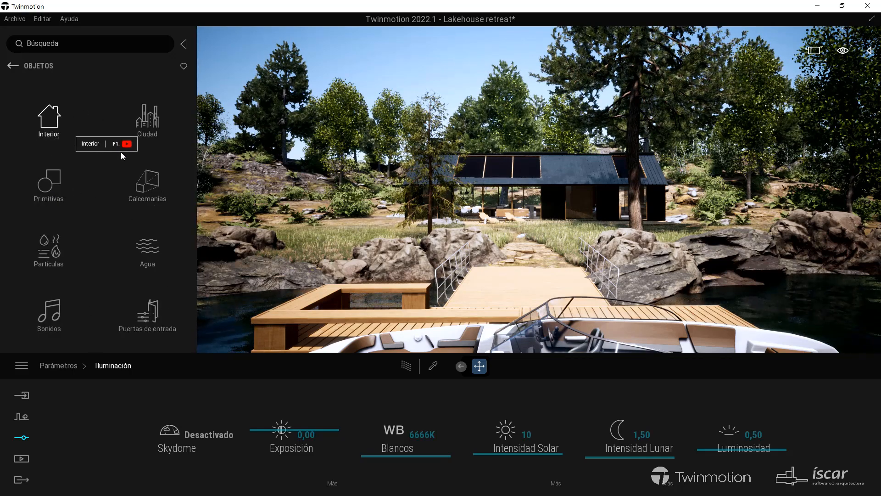
click(152, 124)
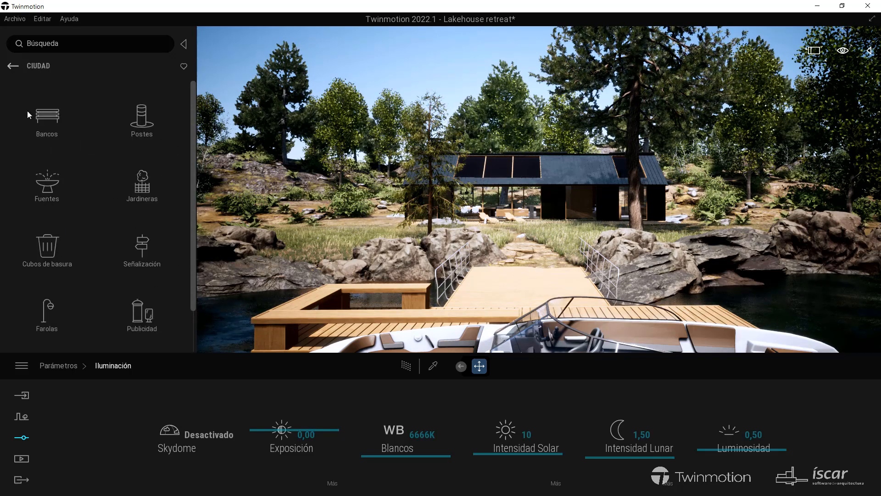
click(13, 66)
click(11, 66)
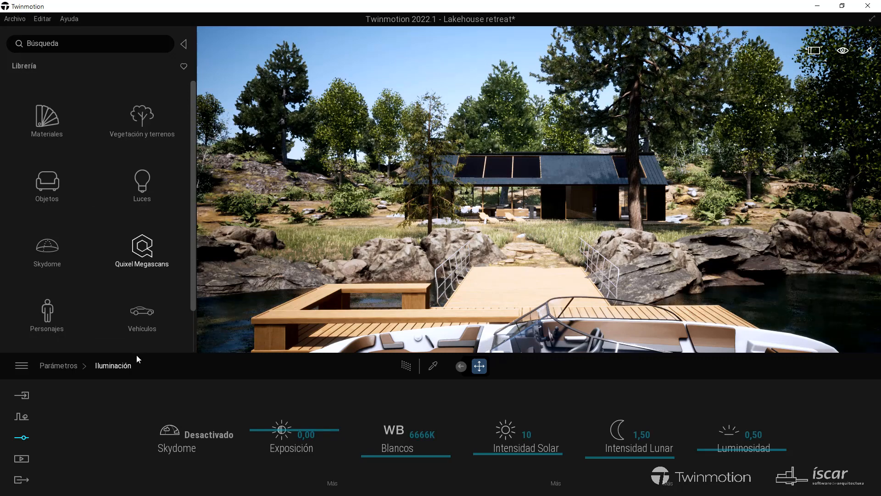
drag(193, 255, 190, 323)
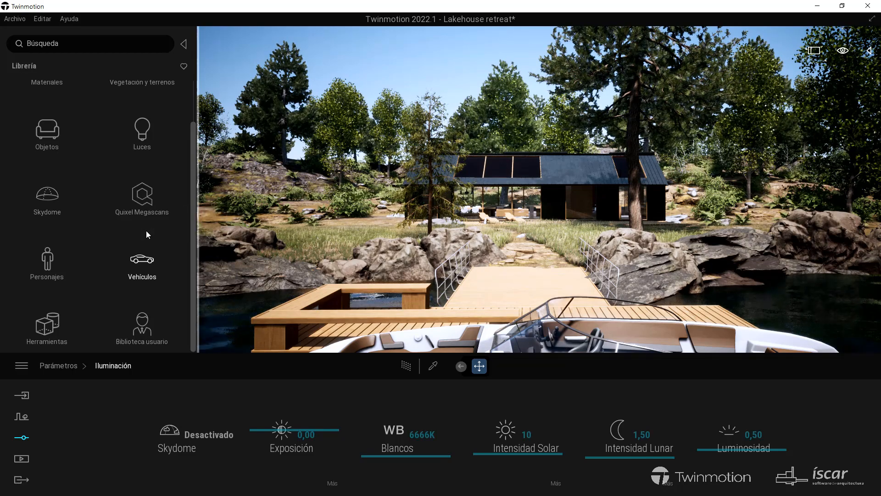
- Look through the 3D Asset categories of the Quixel Megascans library
click(143, 193)
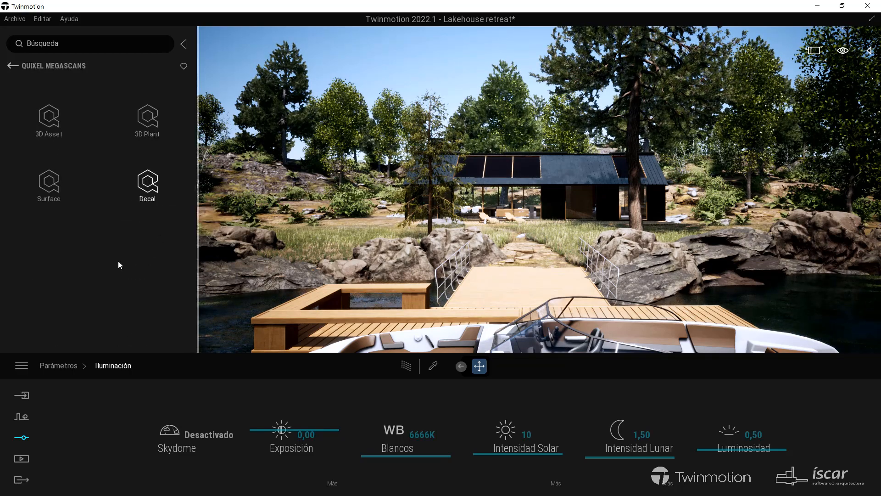
click(50, 120)
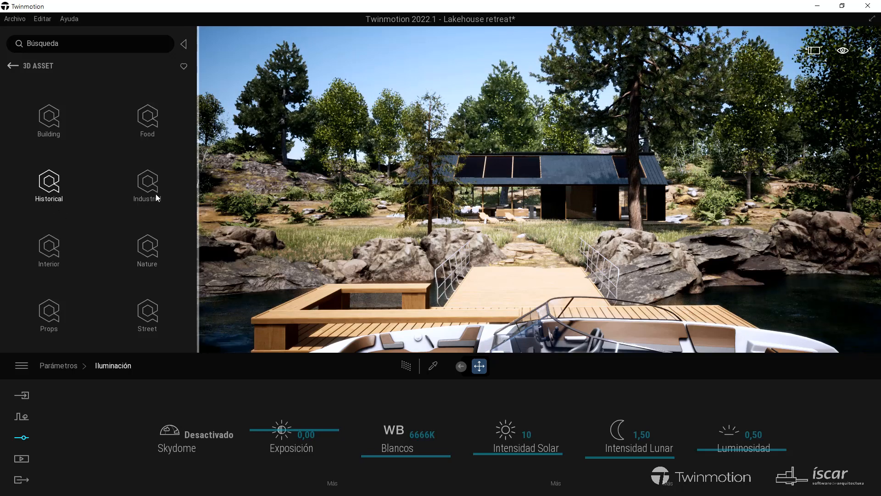
click(13, 66)
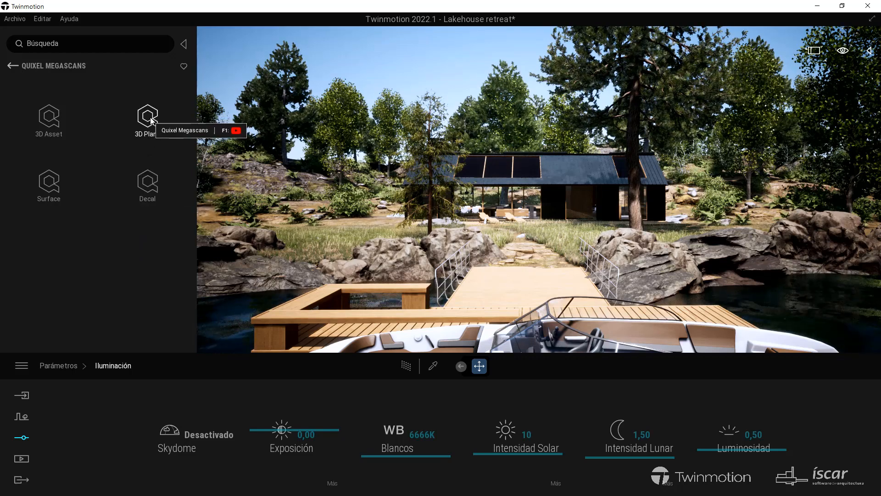
- Place Cat Palm bushes from the Megascans garden plants in the grass beside the lake house
key(w)
right_drag(514, 255, 629, 335)
right_drag(488, 278, 498, 271)
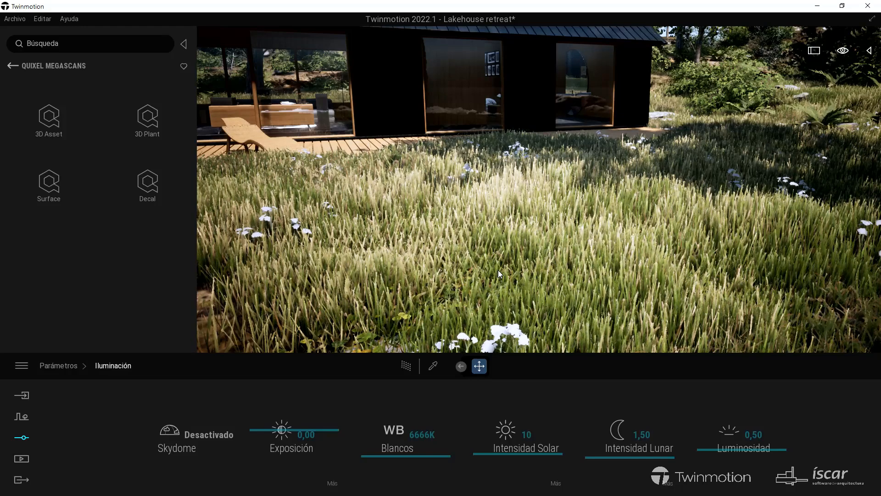
click(151, 121)
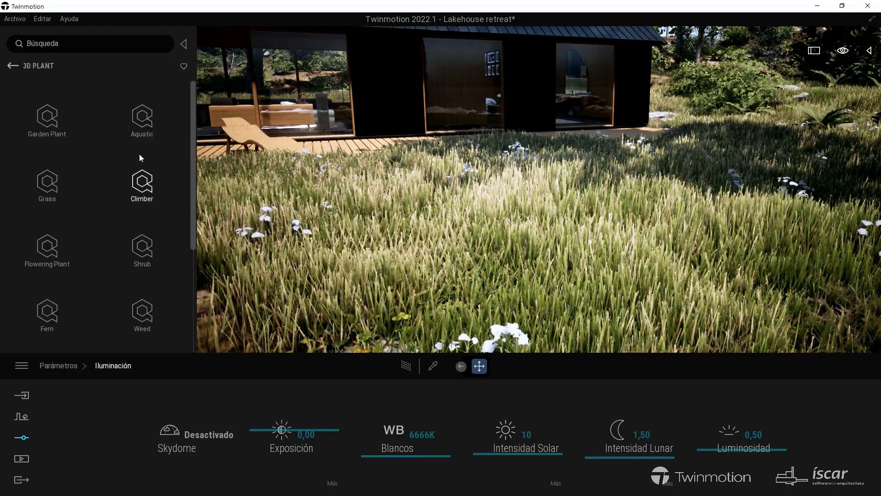
click(47, 117)
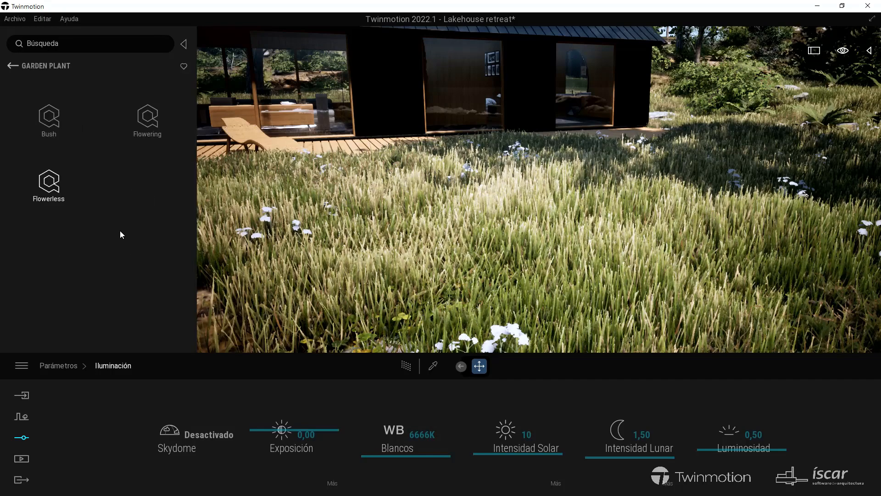
click(49, 118)
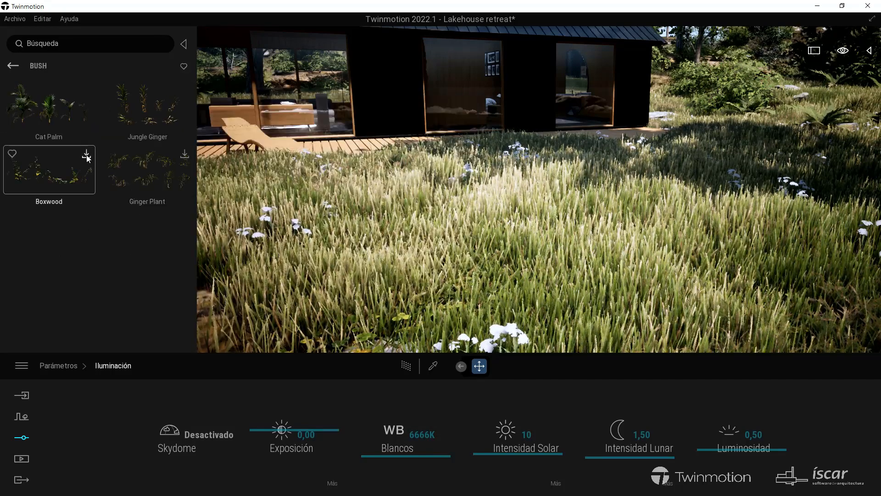
mouse_move(38, 106)
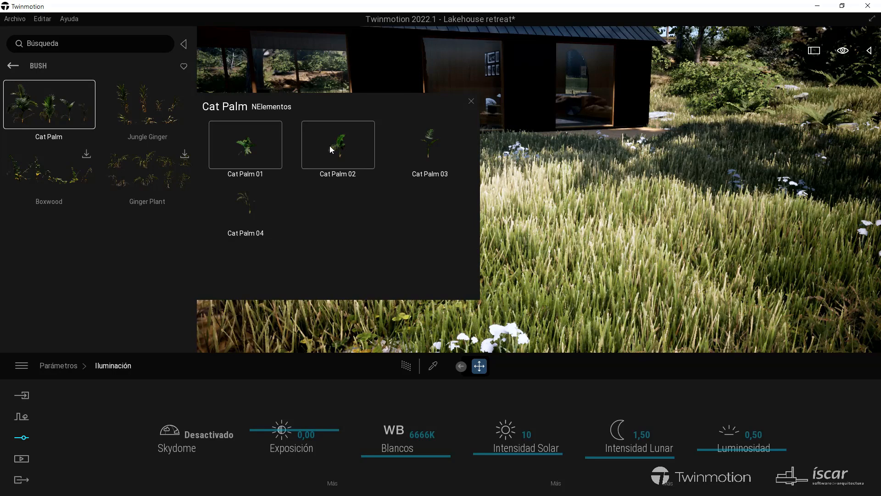
drag(330, 149, 643, 238)
drag(630, 258, 575, 204)
right_drag(575, 204, 606, 181)
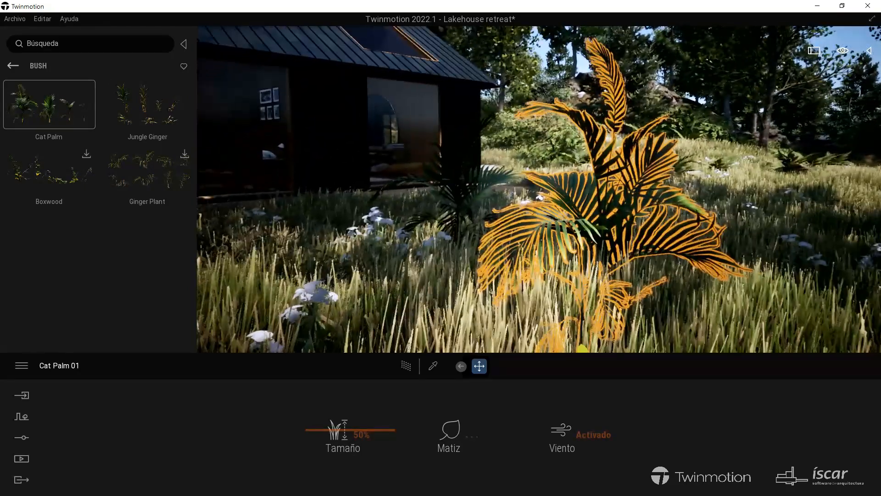
- Return to the Quixel Megascans categories, frame the rocks beside the dock, and open the Decal category
click(14, 66)
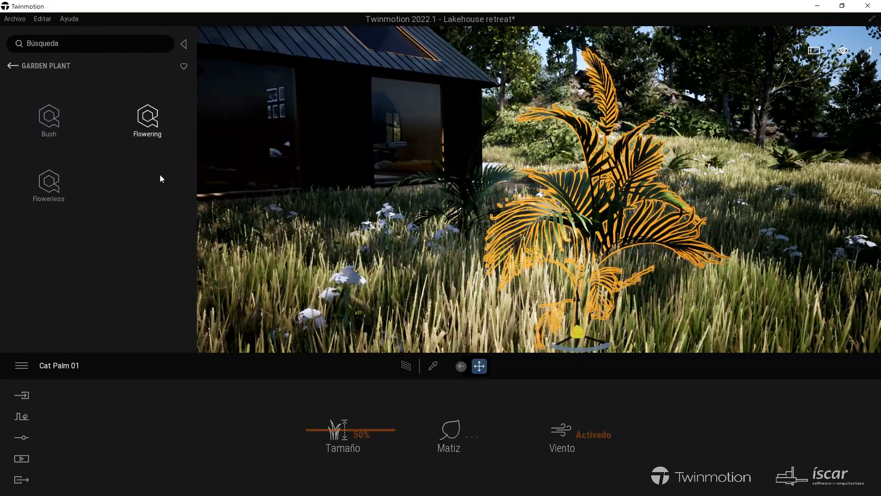
click(13, 66)
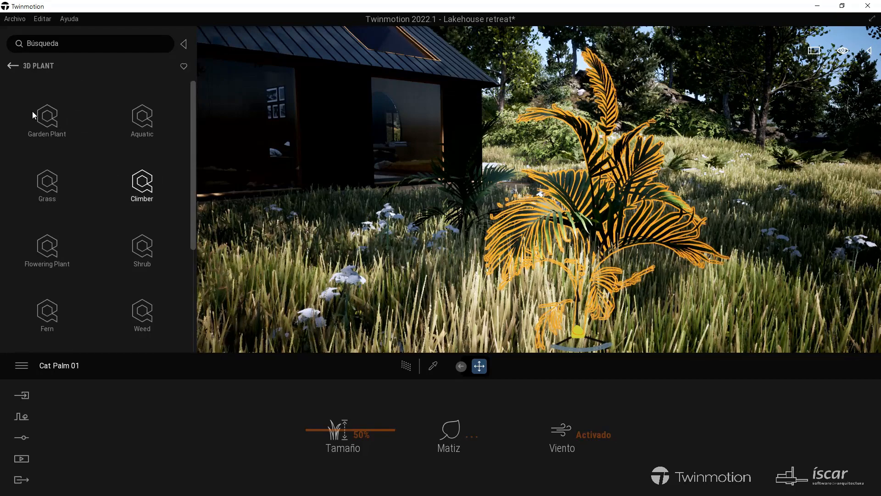
click(13, 66)
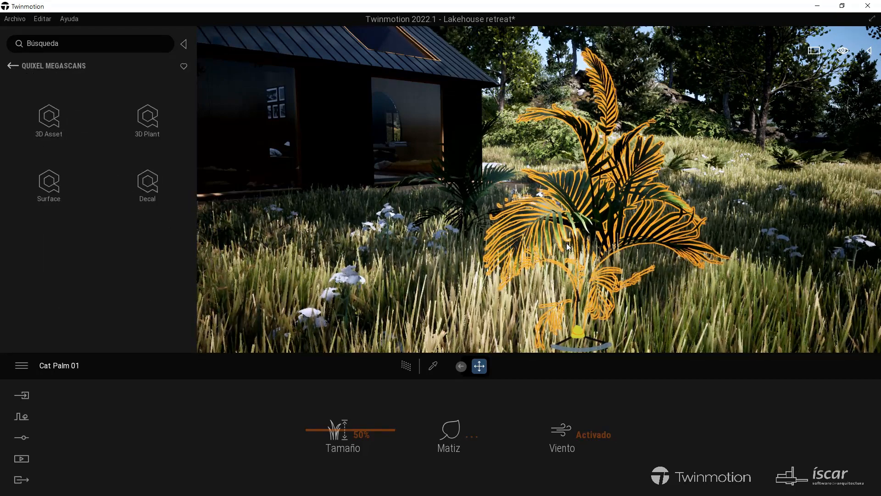
right_drag(673, 308, 776, 307)
key(d)
key(w)
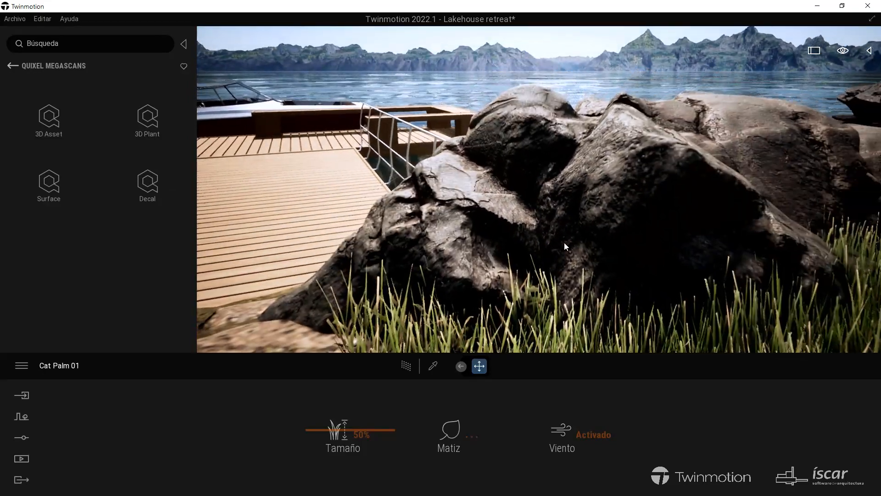
click(147, 184)
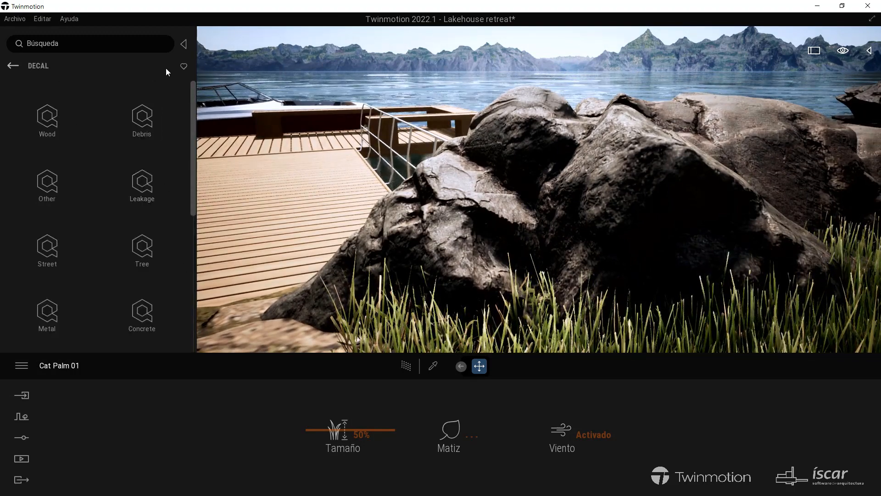
- Show only favourites in the Decal category, remove that filter, and reopen the Megascans decals
click(183, 67)
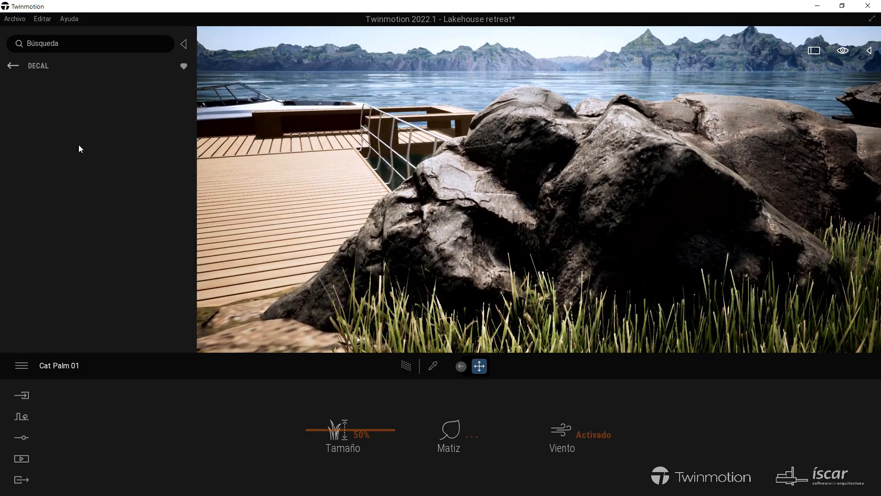
click(185, 67)
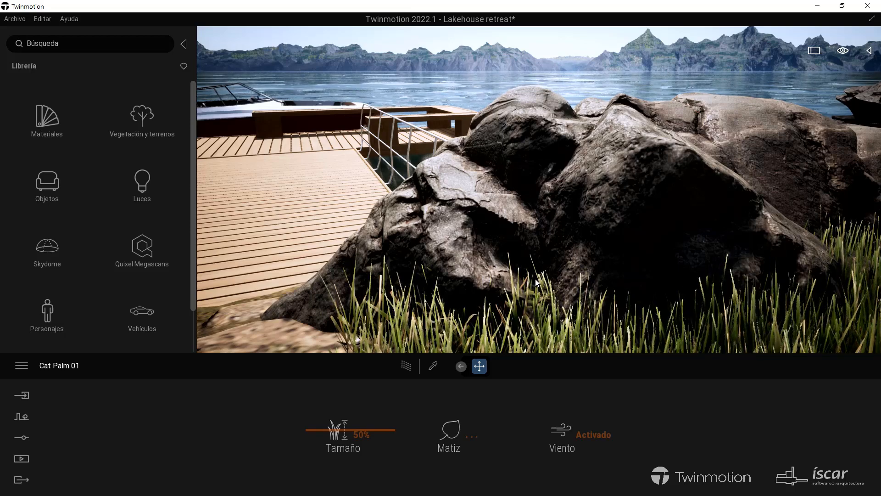
click(165, 270)
click(153, 188)
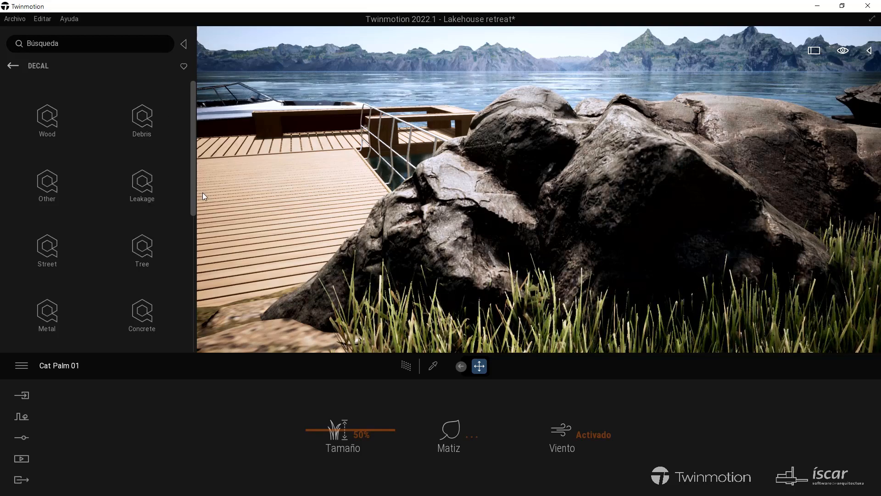
- Look through the decal categories and open the Dirt decals in the Debris group
scroll(196, 195, down, 2)
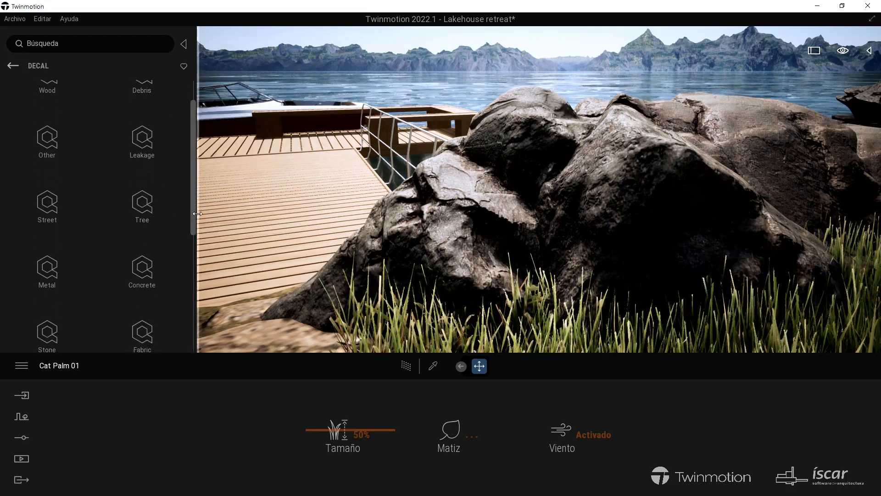
scroll(194, 185, up, 3)
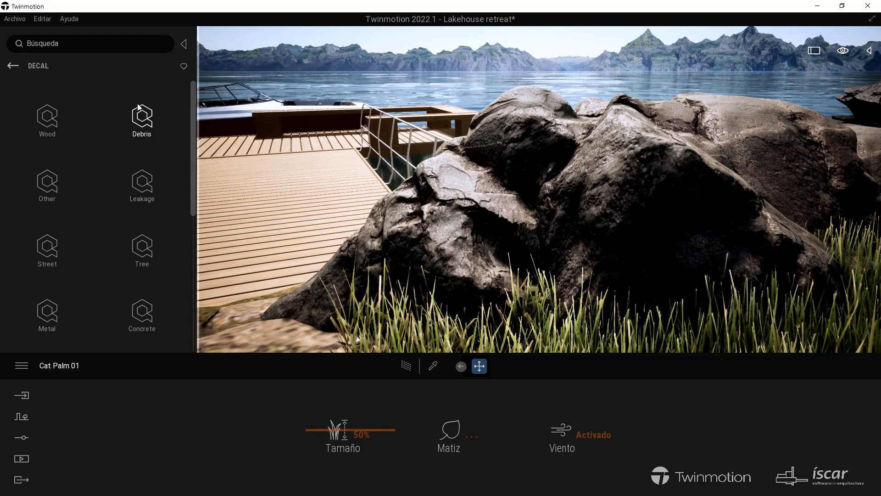
click(138, 108)
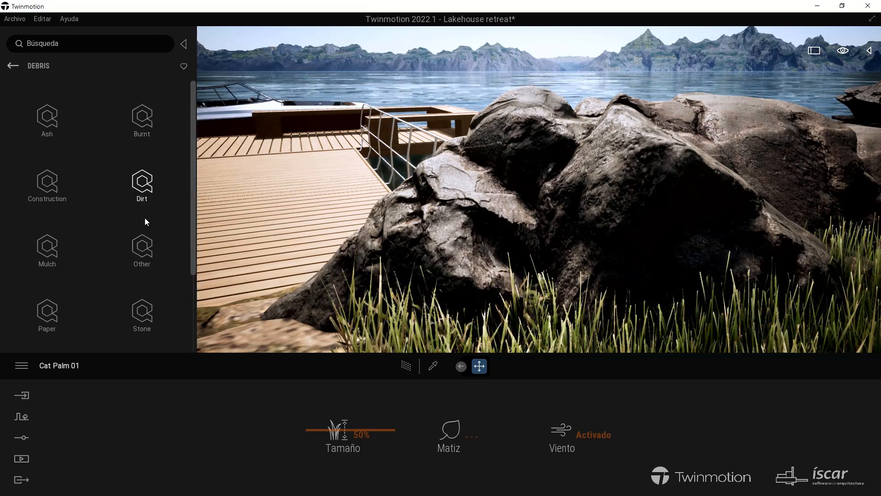
mouse_move(191, 217)
mouse_down()
mouse_move(194, 277)
mouse_move(186, 216)
mouse_up()
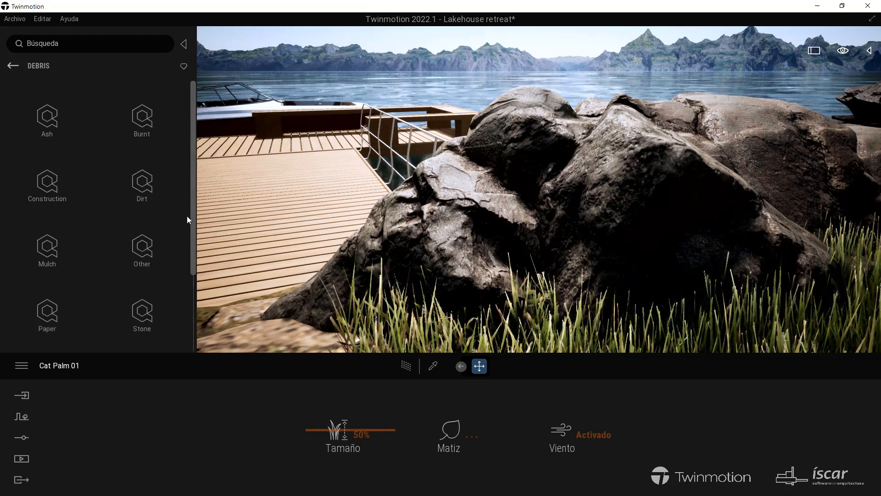
click(141, 181)
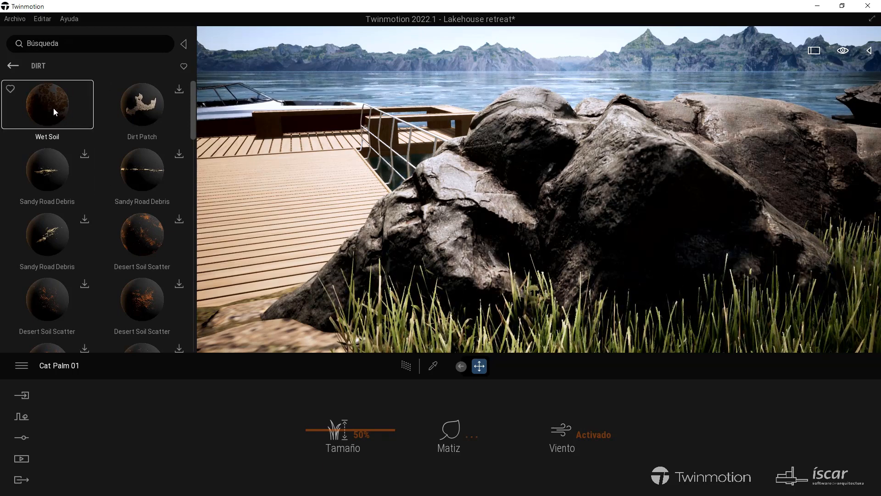
- Try a Wet Soil decal on the dock's deck next to the rocks
drag(53, 108, 264, 251)
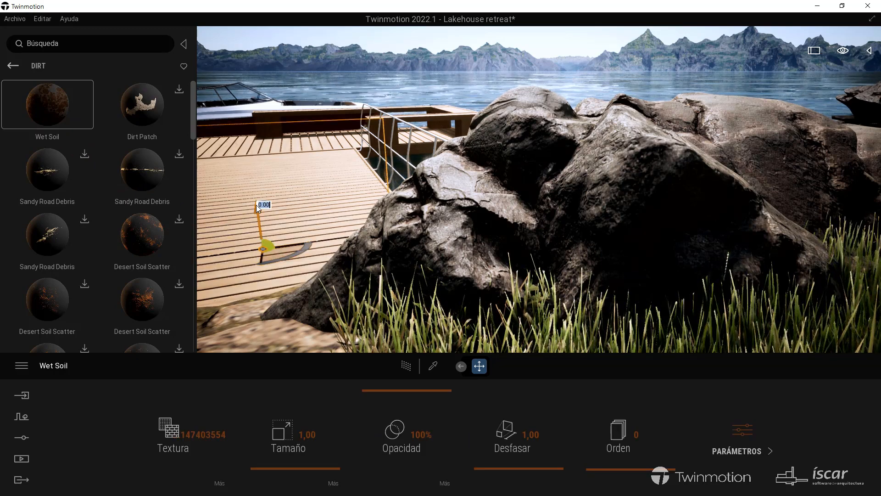
drag(314, 470, 316, 447)
drag(254, 210, 253, 185)
key(Escape)
right_drag(428, 202, 386, 261)
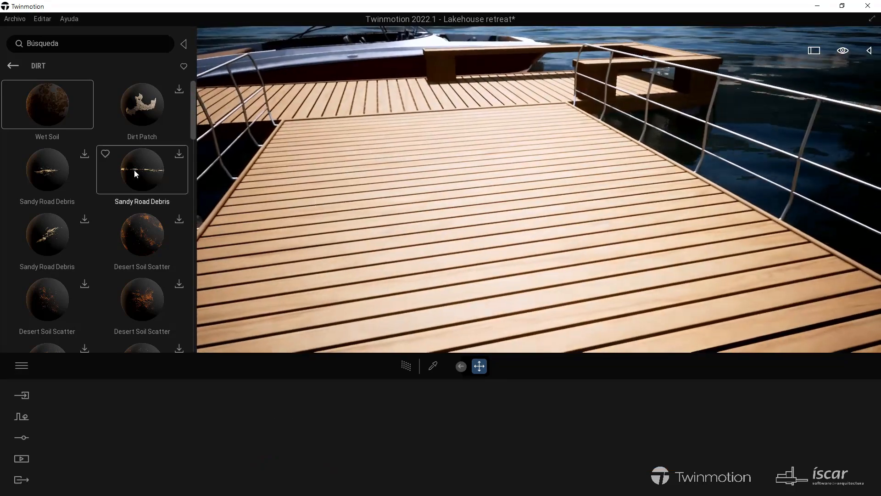
- Place a Wet Soil decal on the dock's wooden deck, away from the rocks
drag(419, 191, 505, 191)
right_drag(522, 314, 492, 246)
key(s)
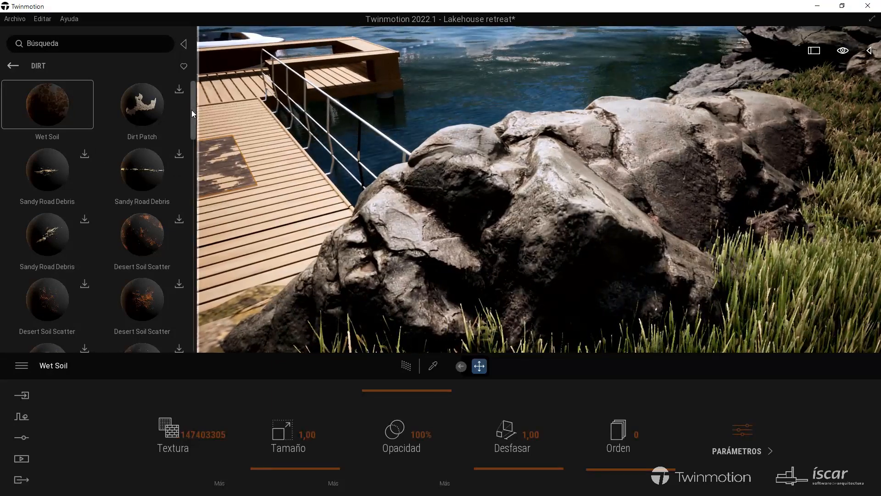
- Place a Mixed Soil decal on the rocks beside the dock and set its Tamaño to 100
drag(192, 110, 197, 166)
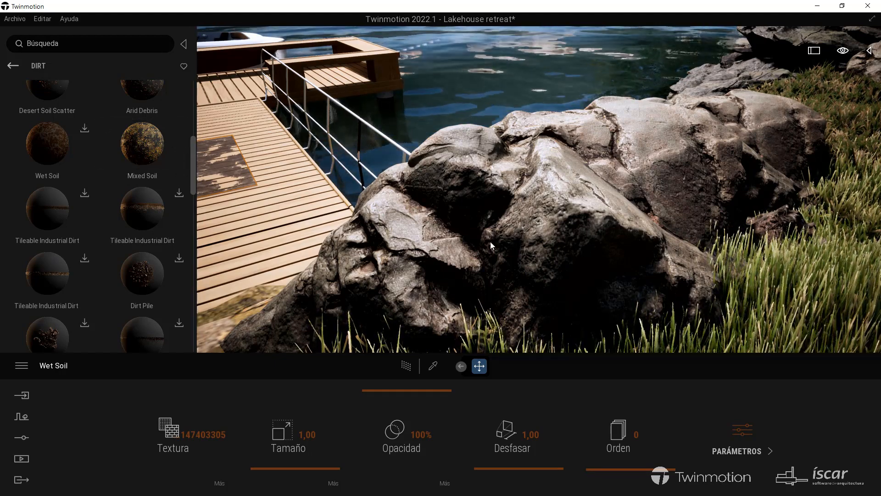
drag(141, 140, 503, 171)
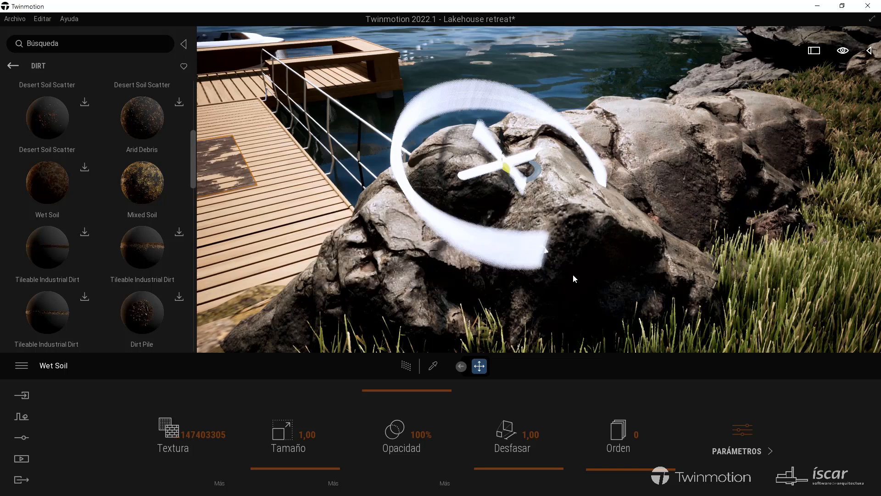
click(632, 250)
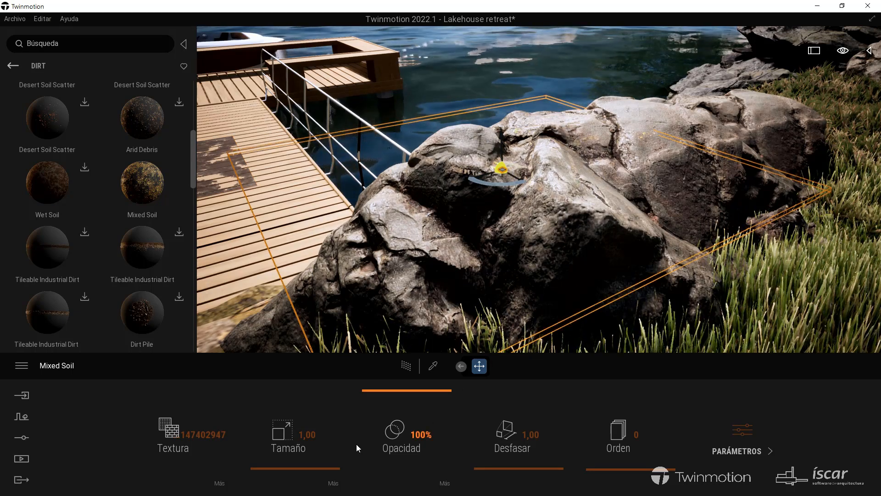
drag(296, 470, 275, 379)
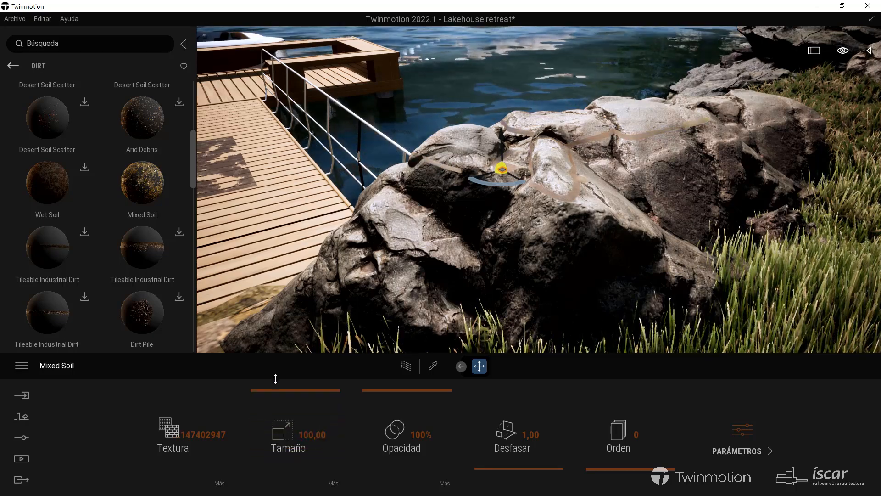
- Move the Mixed Soil decal across the rock and adjust its height over the stone surface
key(w)
right_drag(828, 123, 680, 127)
drag(508, 132, 605, 230)
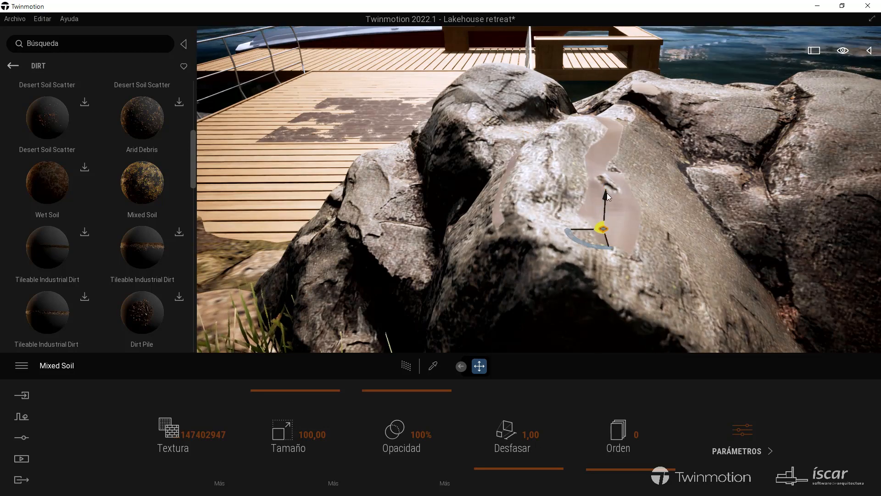
mouse_move(607, 193)
mouse_down()
mouse_move(608, 177)
mouse_move(604, 205)
mouse_move(606, 182)
mouse_up()
right_drag(666, 170, 578, 181)
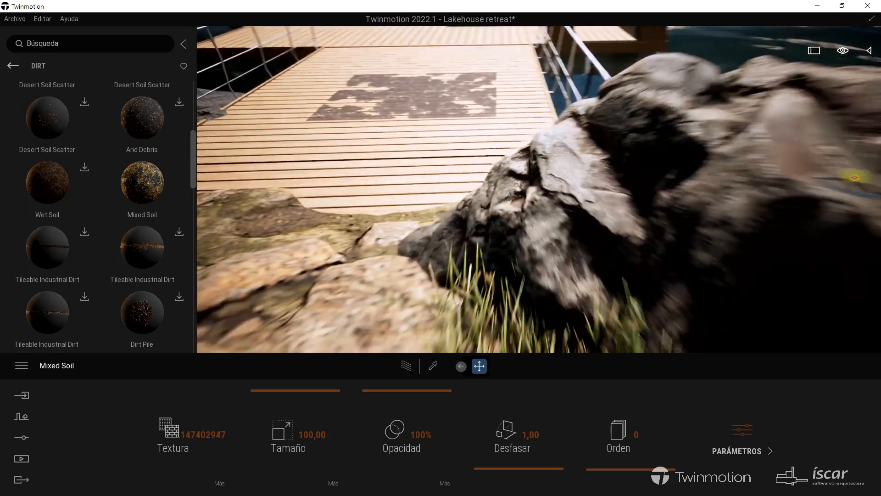
- Set the Mixed Soil decal's Tamaño to 56,81 and check its coverage on the rocks
drag(291, 390, 310, 420)
right_drag(627, 219, 483, 230)
key(d)
key(w)
key(d)
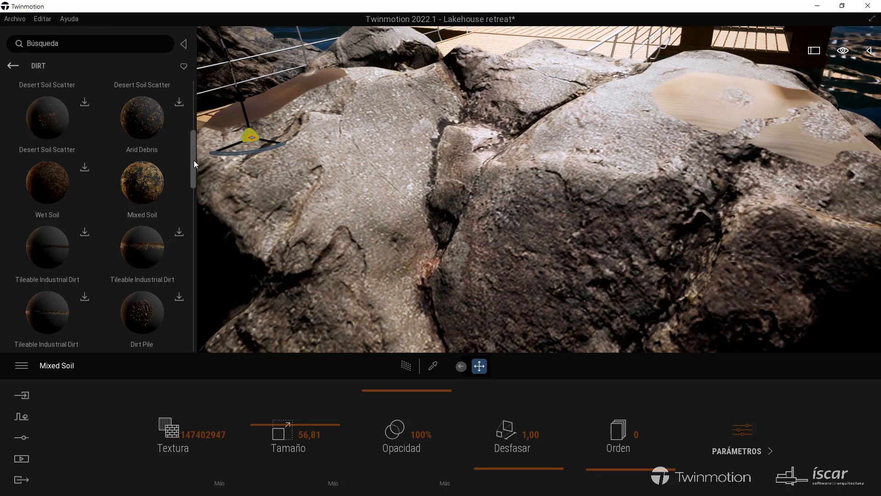
- Mark the Wet Soil decal as a favourite and return from the Dirt decals to the main library
drag(194, 161, 192, 233)
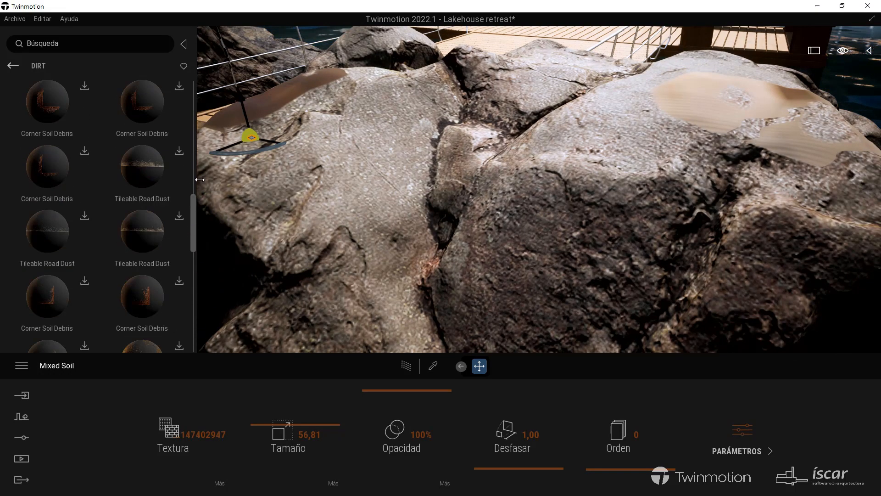
drag(199, 179, 196, 100)
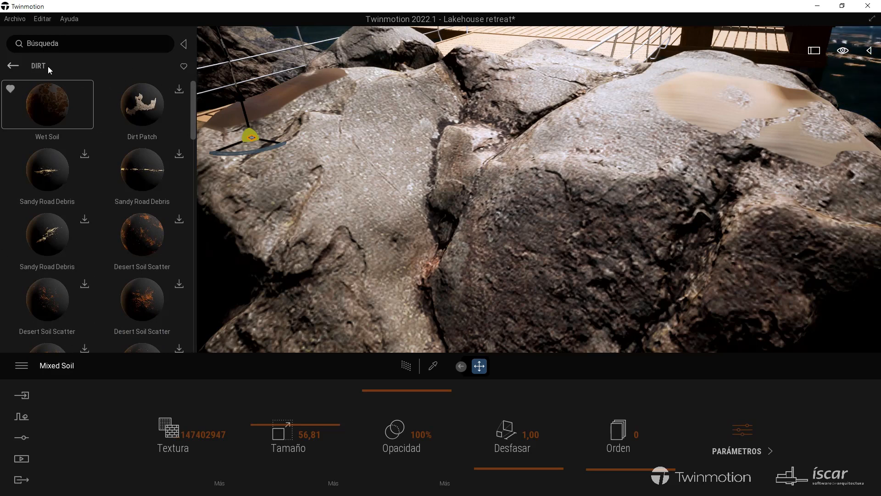
click(13, 65)
click(13, 66)
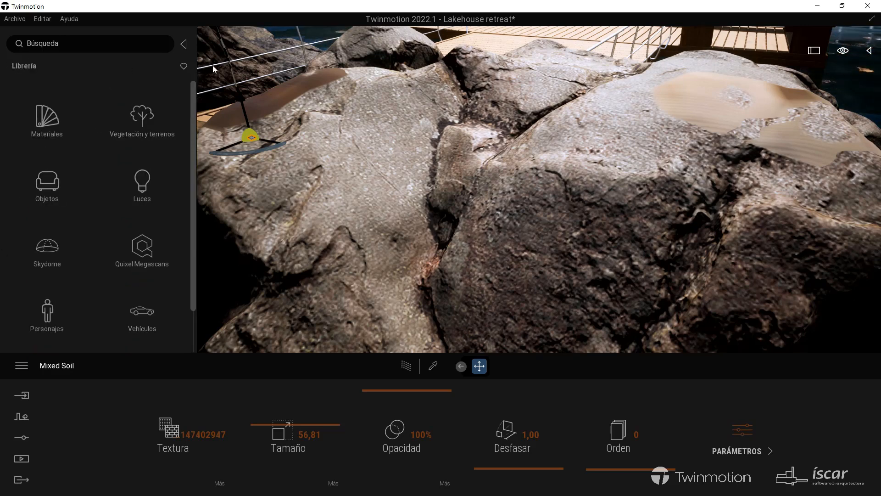
- Show only the favourite library assets and shift the large rock beside the dock to a new position
click(183, 67)
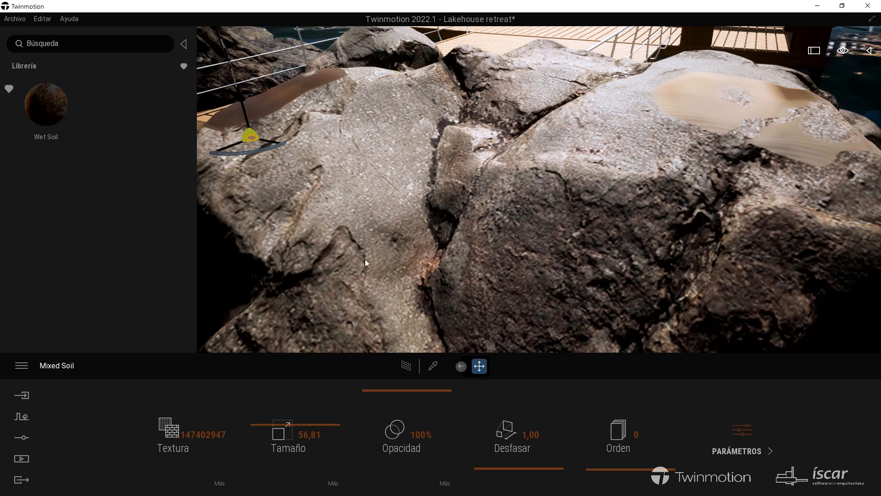
right_drag(745, 218, 674, 211)
key(s)
key(d)
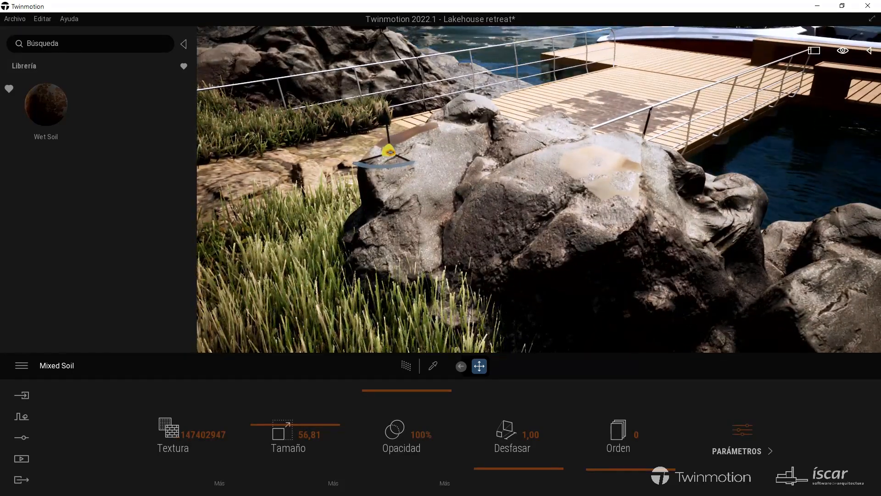
right_drag(674, 211, 735, 216)
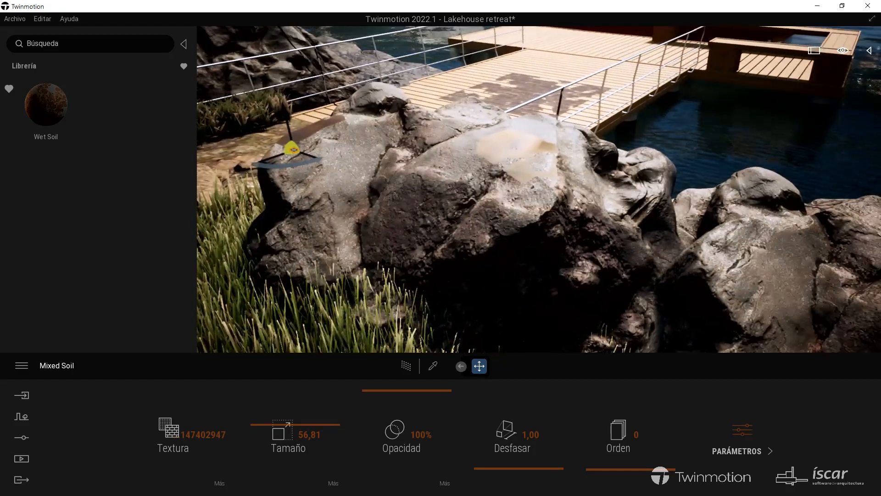
click(536, 244)
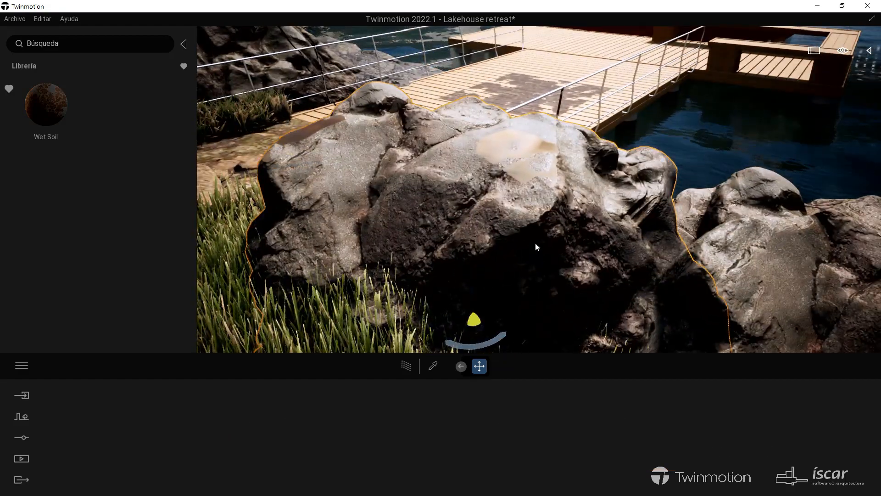
drag(458, 340, 510, 318)
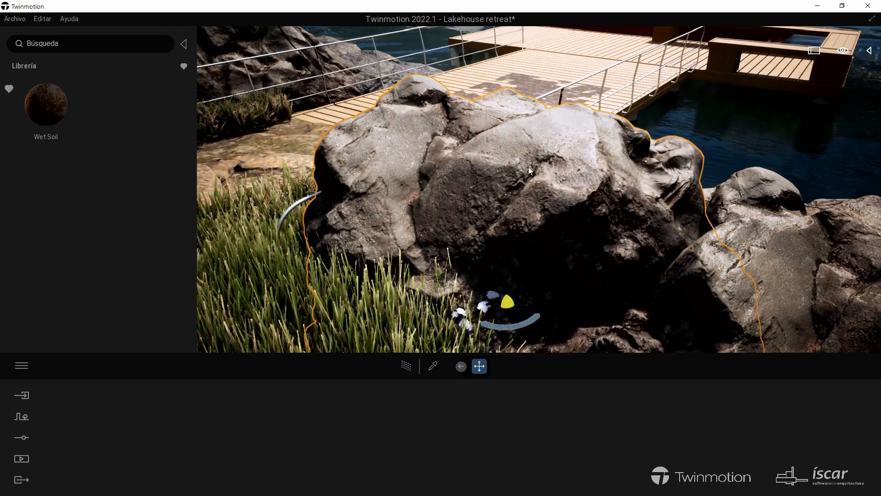
- Place the favourite Wet Soil decal on the moved rock, set its Desfasar to 42,24 and adjust its position
drag(47, 105, 381, 163)
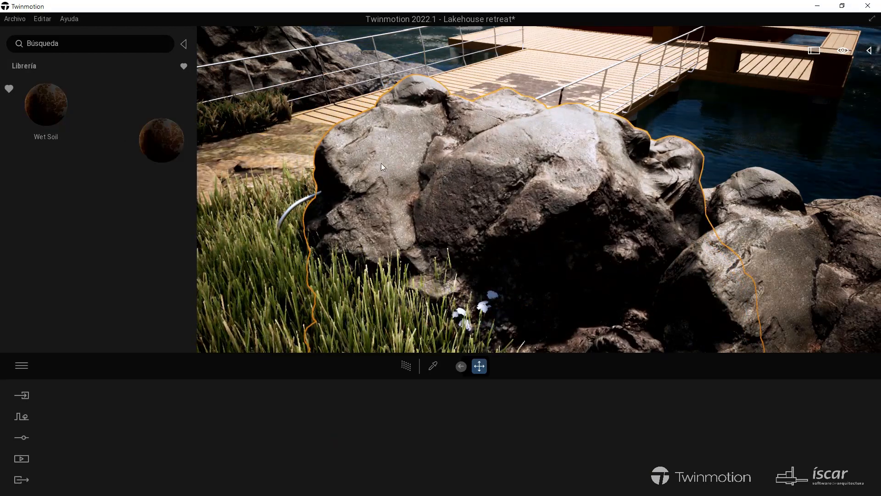
drag(499, 160, 498, 160)
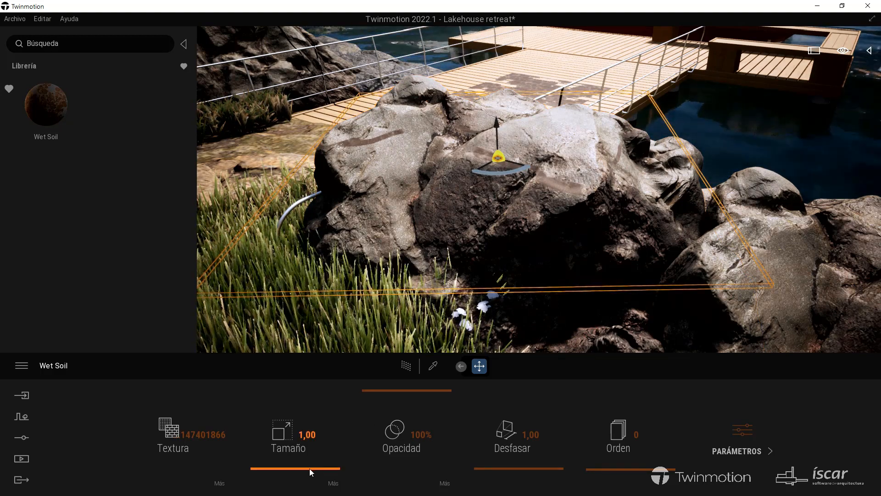
drag(511, 469, 440, 454)
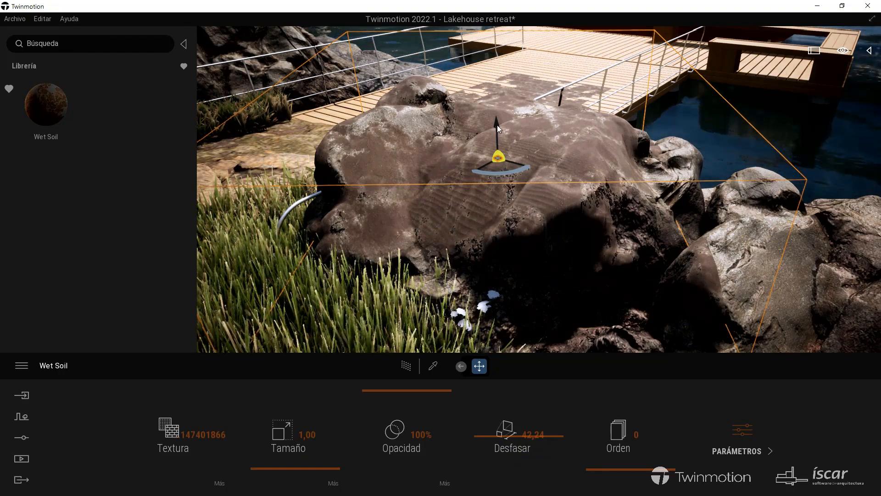
drag(498, 125, 475, 121)
- Set the Wet Soil decal's Desfasar to 45,15 and check its coverage down the rock's sides
right_drag(565, 256, 659, 261)
key(s)
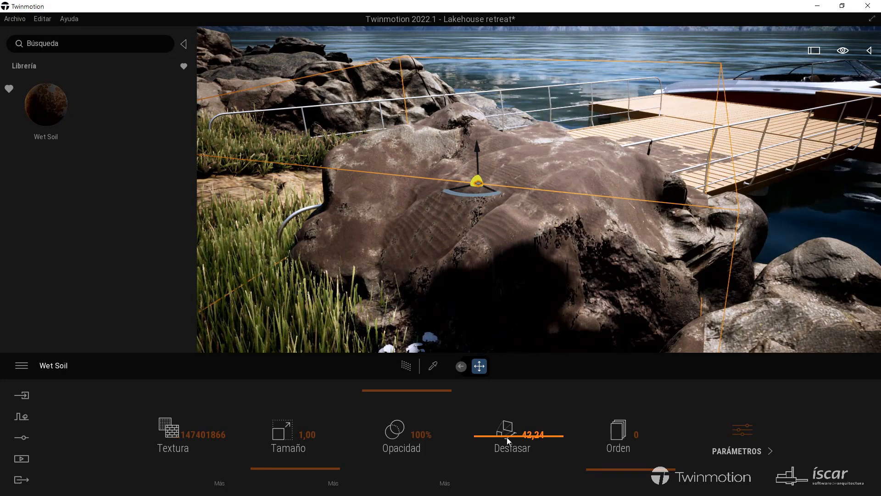
mouse_move(509, 447)
mouse_down()
mouse_move(507, 455)
mouse_move(506, 435)
mouse_move(512, 459)
mouse_move(515, 434)
mouse_up()
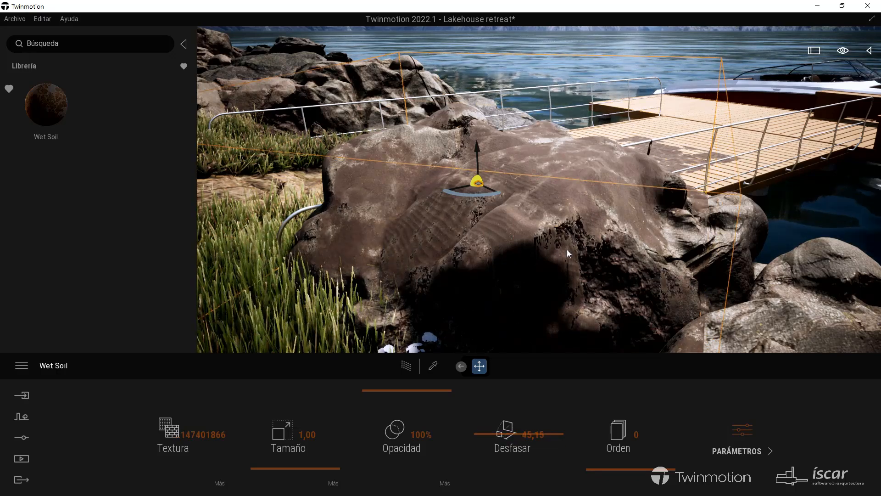
key(w)
mouse_move(567, 250)
right_down()
mouse_move(599, 259)
mouse_move(585, 269)
mouse_move(610, 266)
mouse_move(574, 264)
right_up()
key(s)
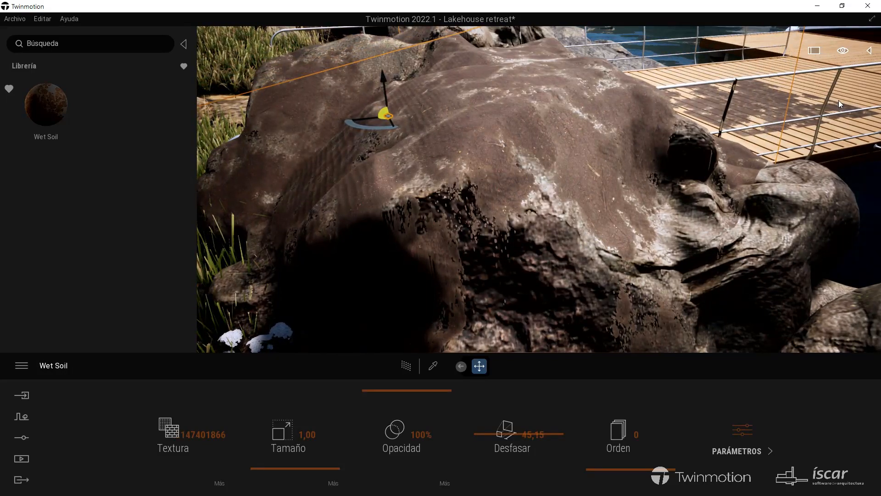
- Select the Mixed Soil decal in the scene, set its Desfasar to 62,05 and move it across the rock
click(869, 51)
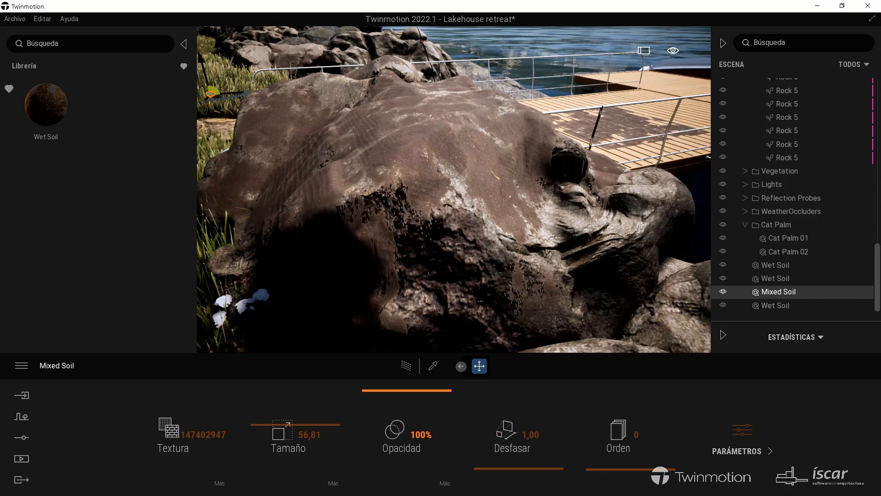
drag(498, 474, 497, 425)
mouse_move(328, 118)
right_down()
mouse_move(327, 103)
mouse_move(328, 118)
right_up()
scroll(328, 118, down, 4)
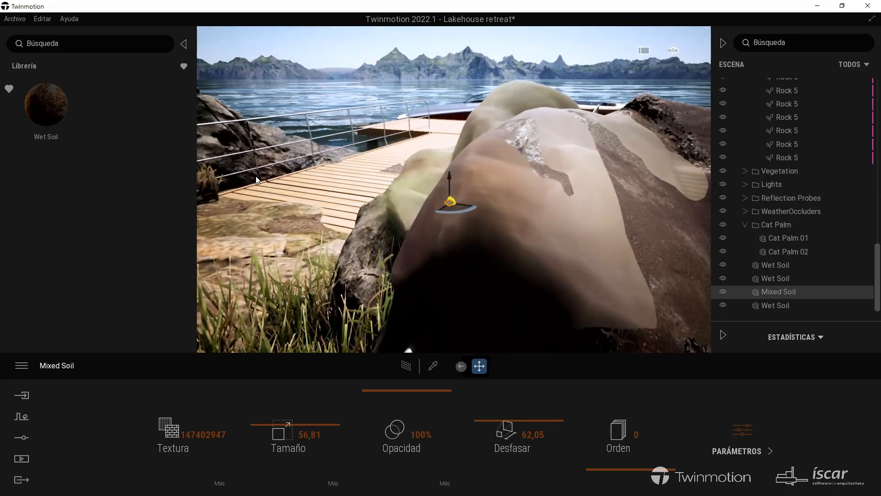
drag(456, 196, 534, 189)
shift+middle_drag(533, 189, 592, 190)
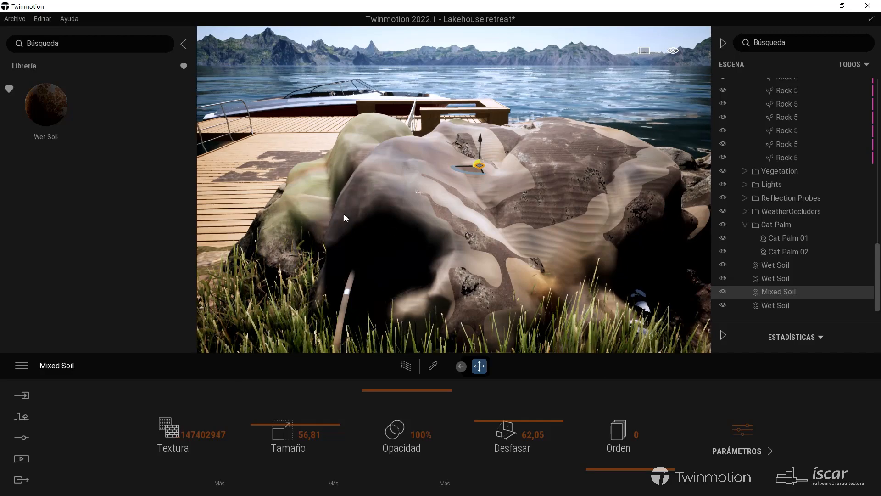
- Frame the house exterior from the grass and show the available media types, including Panorama Set
right_drag(546, 181, 498, 176)
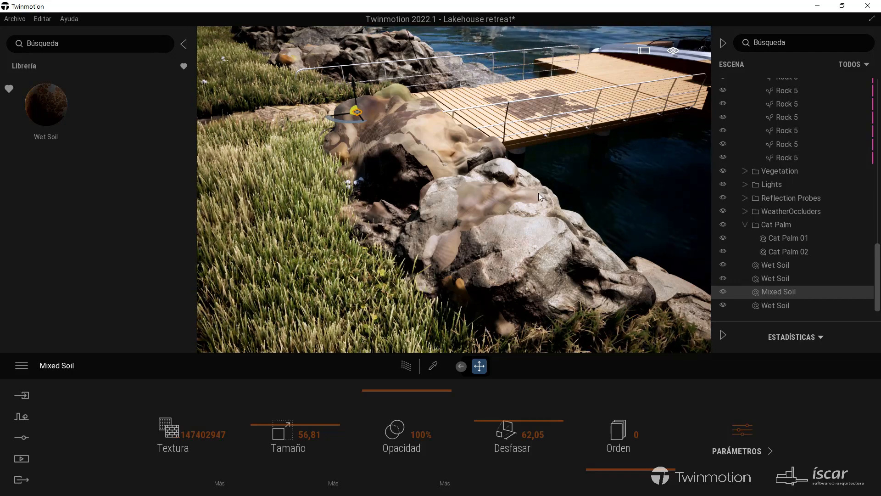
right_drag(442, 155, 480, 145)
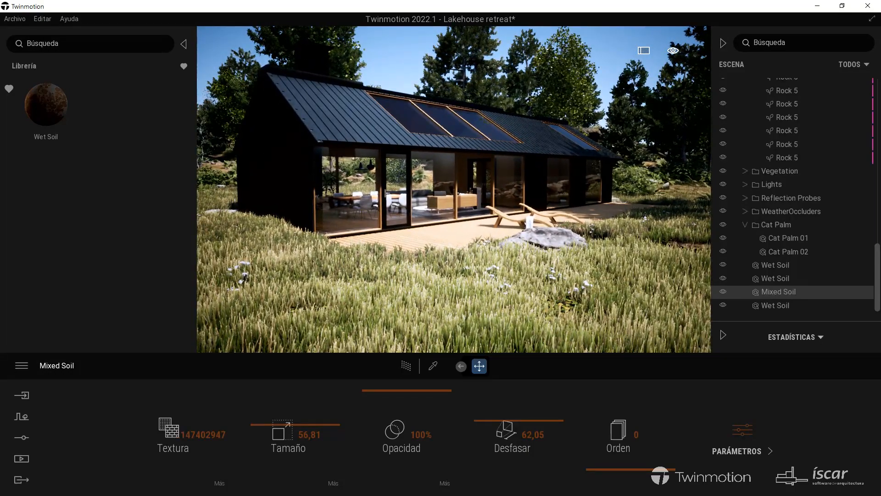
mouse_move(413, 193)
right_down()
mouse_move(514, 216)
mouse_move(402, 188)
right_up()
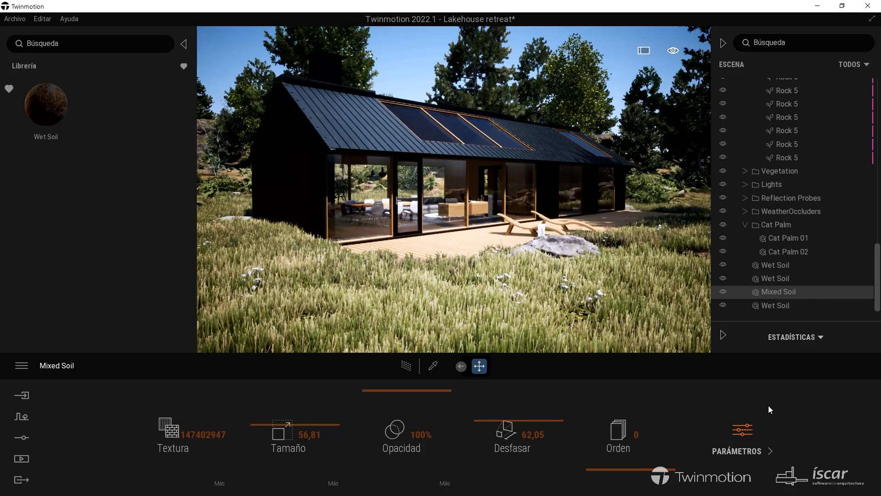
click(30, 458)
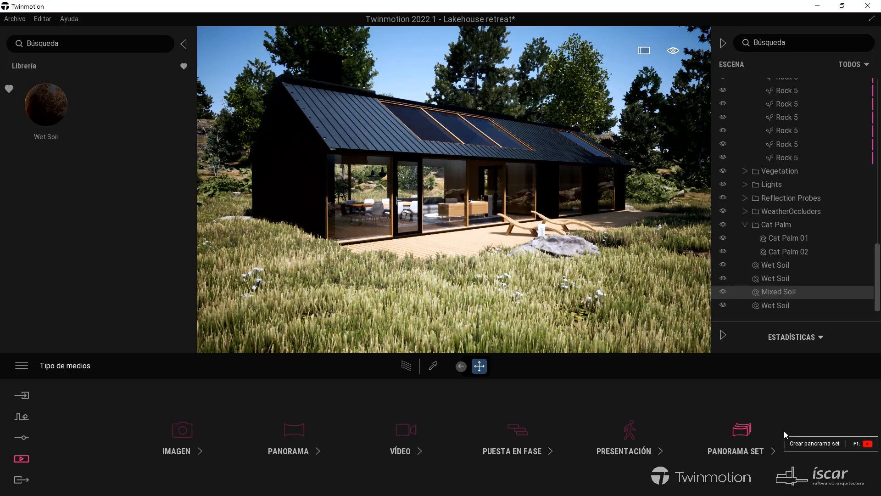
- Switch to Twinmotion Cloud in the browser, open the Pano path tracer panorama set and dismiss its navigation help
click(13, 19)
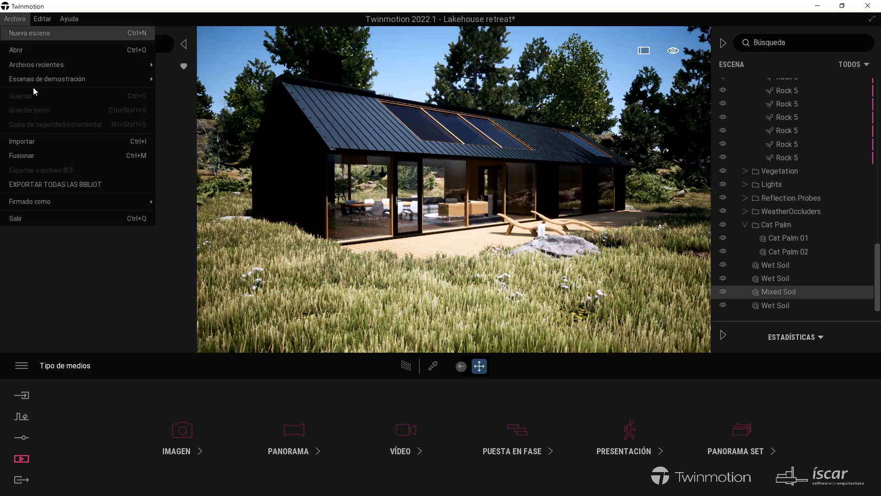
mouse_move(63, 206)
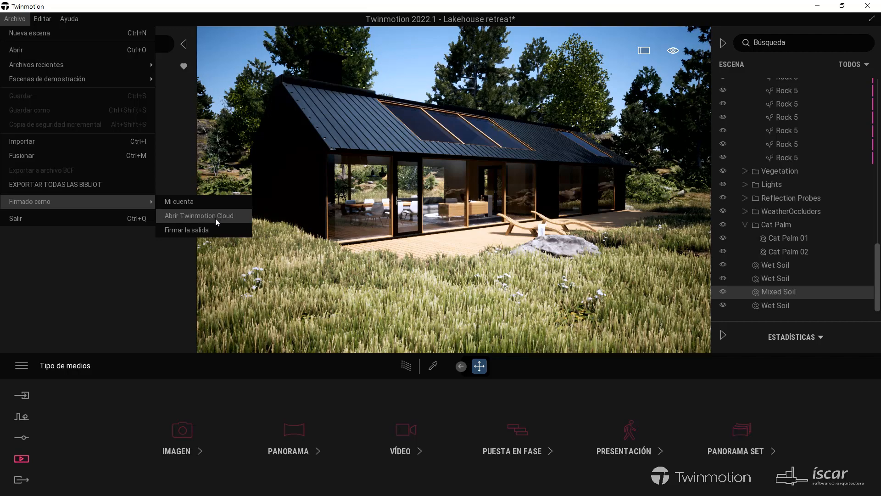
click(232, 244)
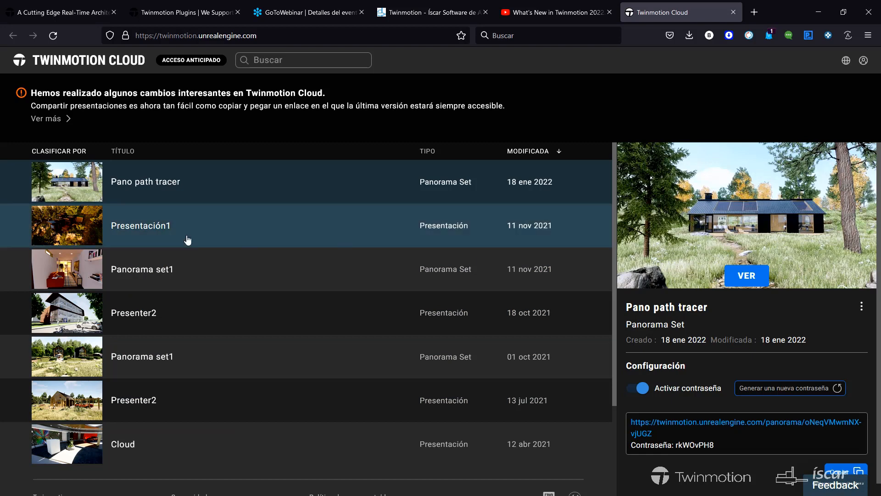
click(743, 277)
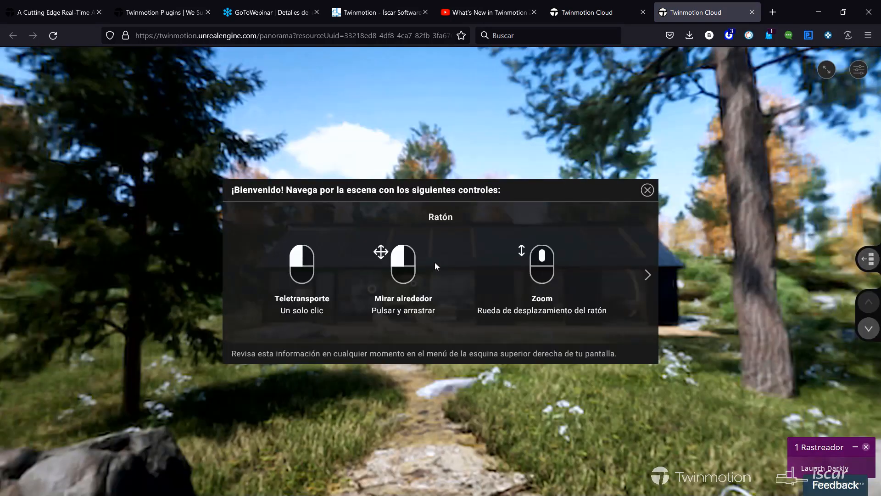
click(644, 193)
- Look around the panorama in front of the house, examining the shoreline, sky, sun and facade
scroll(530, 303, down, 5)
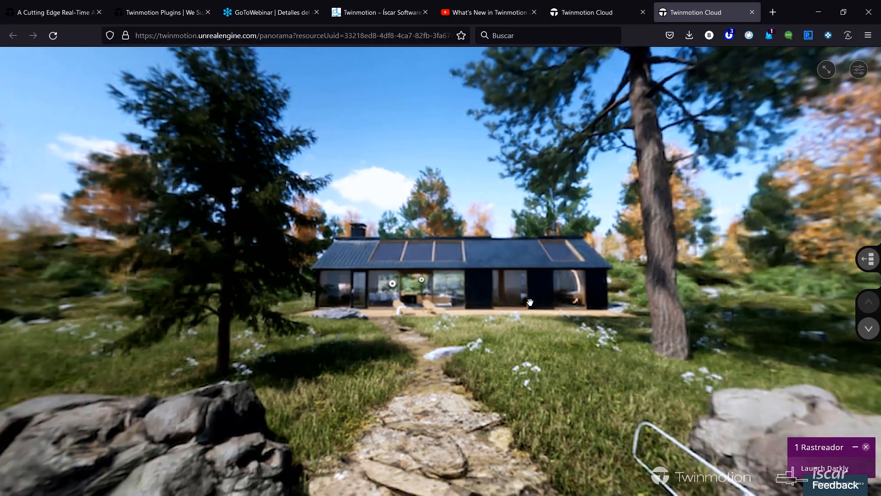
drag(530, 303, 437, 292)
drag(643, 322, 500, 336)
drag(707, 329, 493, 328)
drag(735, 317, 542, 485)
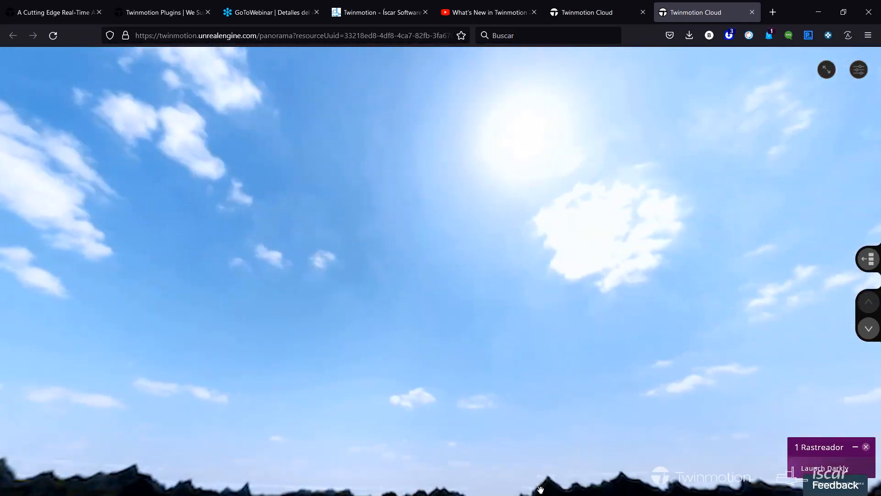
drag(461, 250, 334, 136)
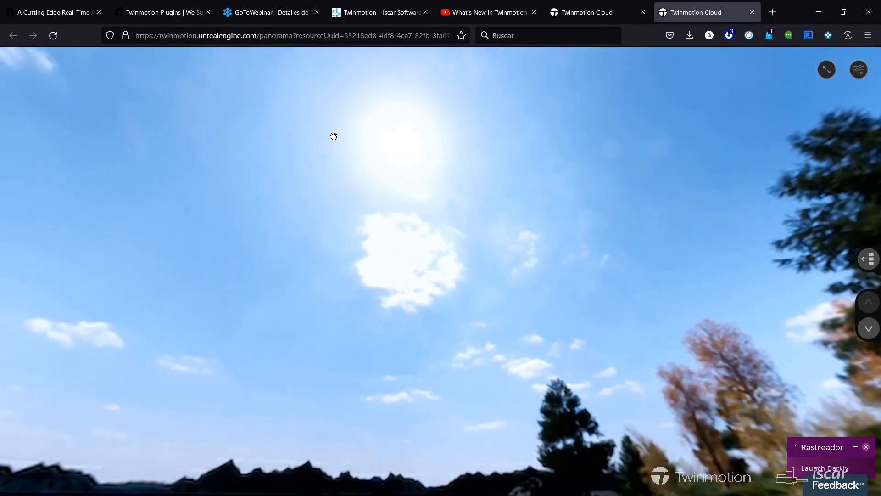
drag(520, 315, 305, 231)
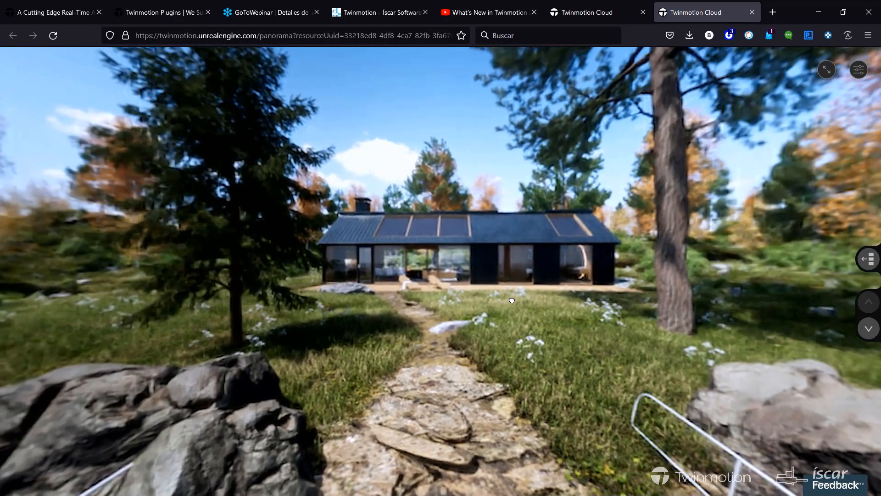
drag(506, 299, 516, 303)
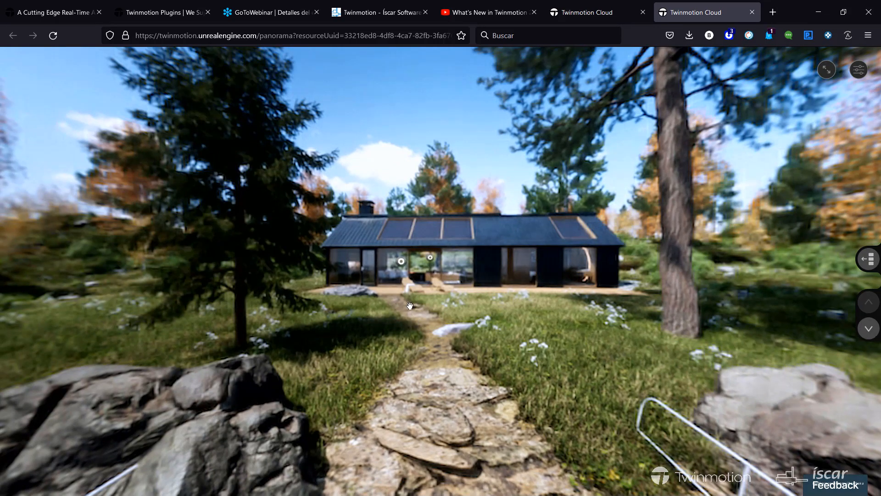
- Go to the terrace panorama and look around at the lake, sky and house front
click(403, 263)
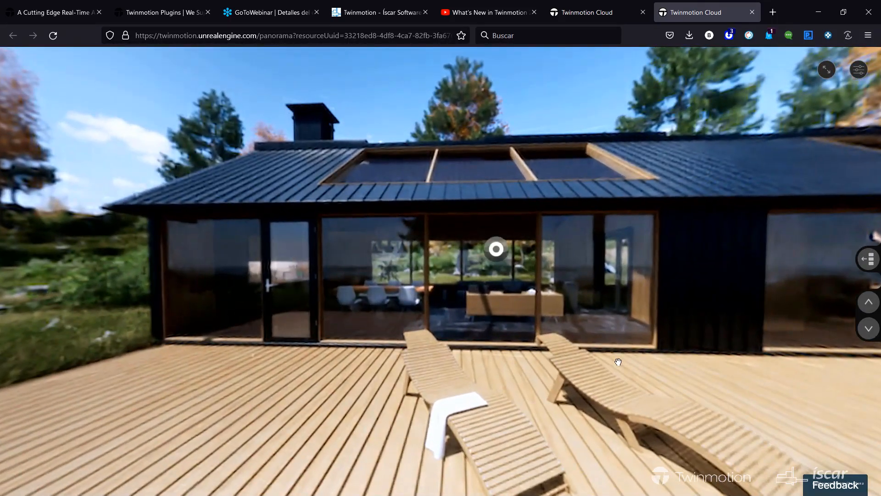
drag(557, 359, 404, 359)
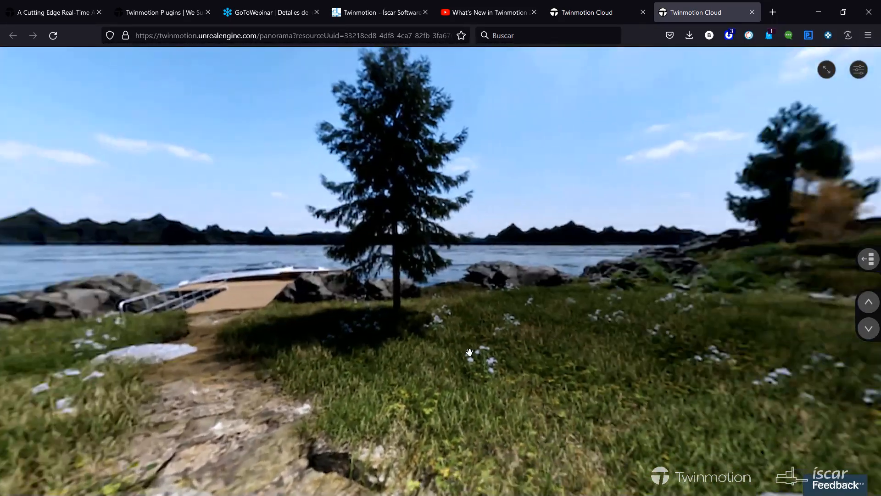
drag(596, 360, 531, 467)
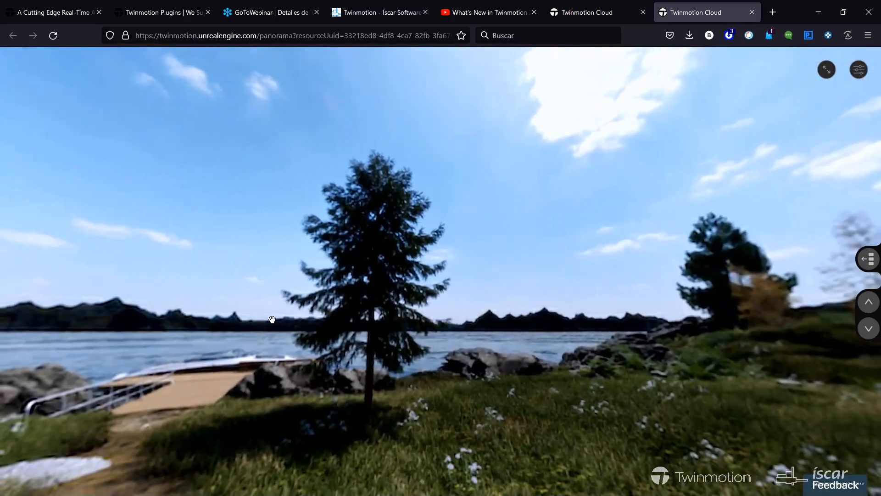
drag(272, 319, 574, 317)
drag(218, 312, 361, 310)
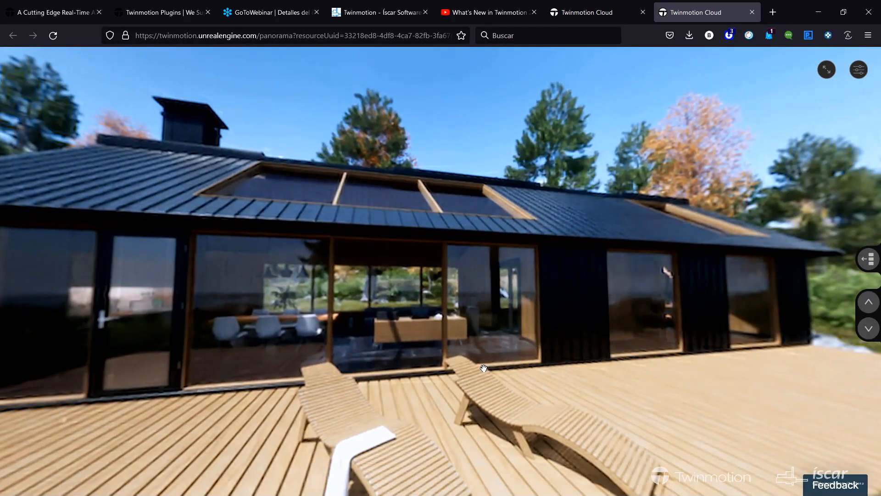
- Enter the living room panorama and examine the interior, kitchen and lake views all the way around
click(407, 279)
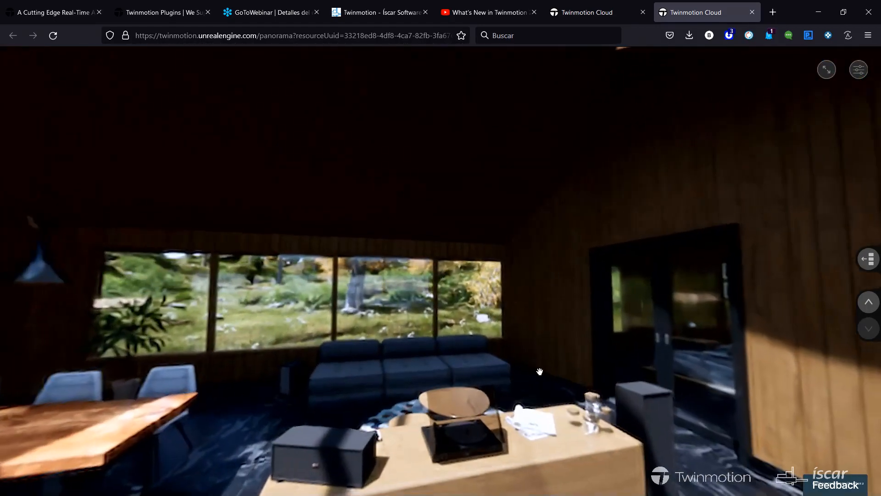
drag(322, 349, 564, 340)
drag(409, 333, 565, 335)
drag(342, 321, 569, 319)
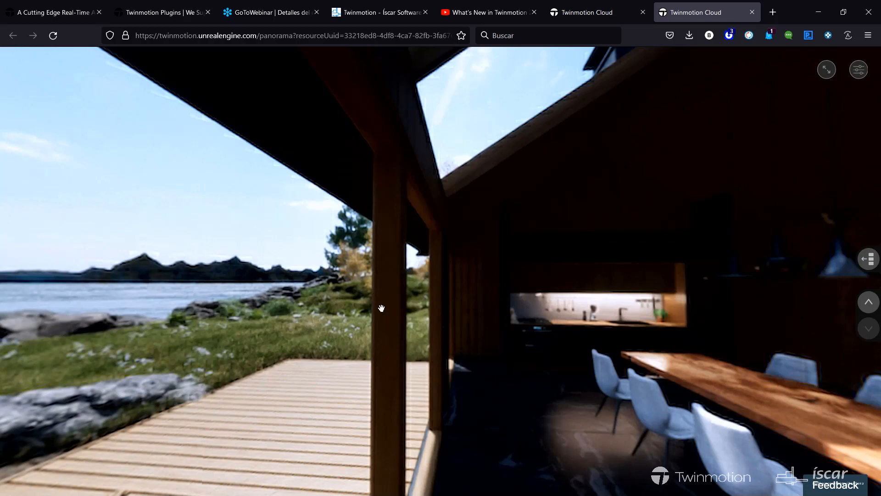
drag(382, 308, 697, 326)
drag(459, 373, 677, 320)
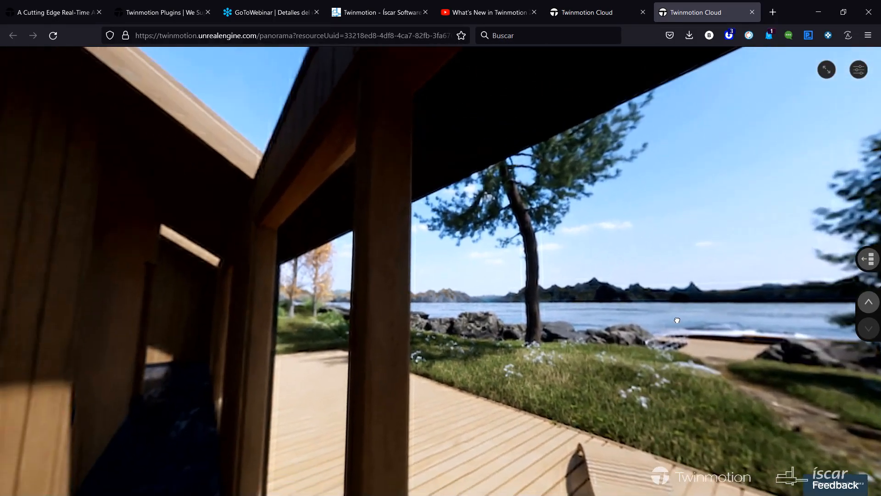
drag(423, 336, 615, 319)
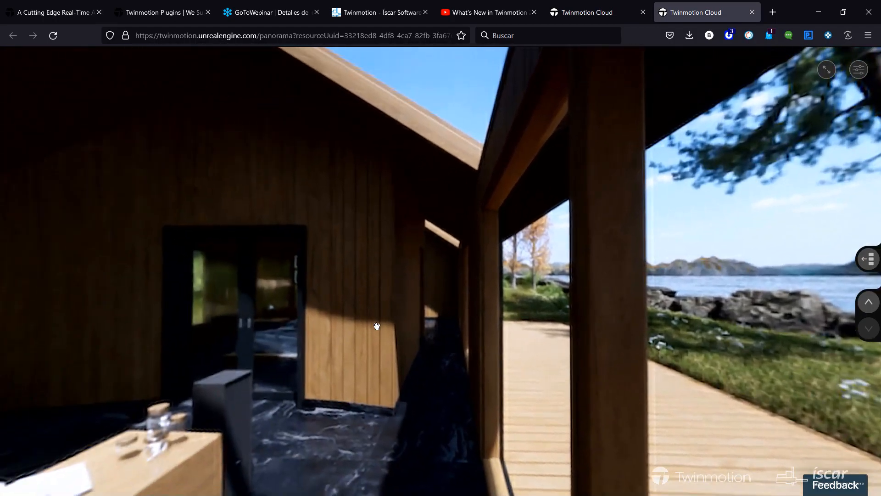
- Look around the living room once more, show the panorama thumbnails and return to the panorama in front of the house
drag(376, 326, 470, 348)
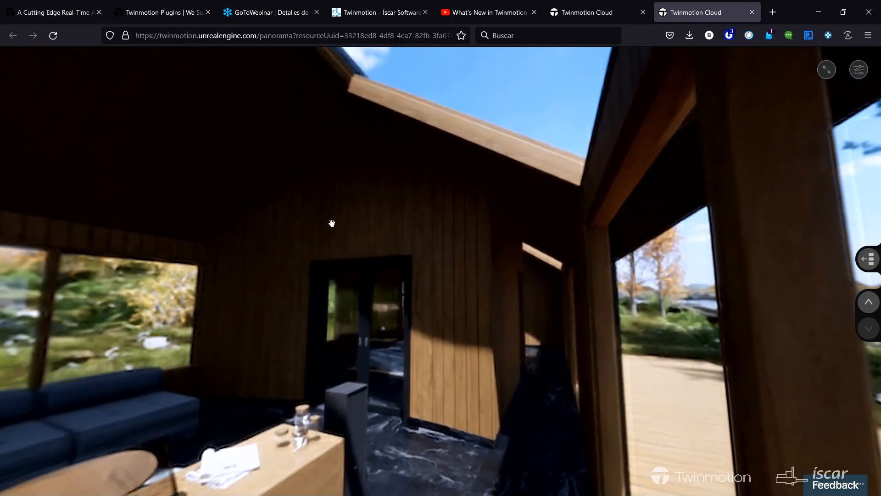
drag(268, 287, 484, 218)
click(868, 261)
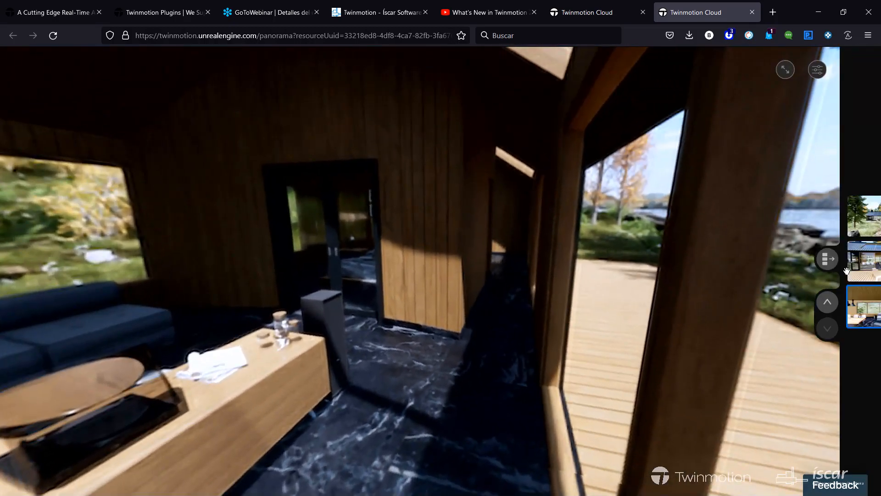
click(829, 219)
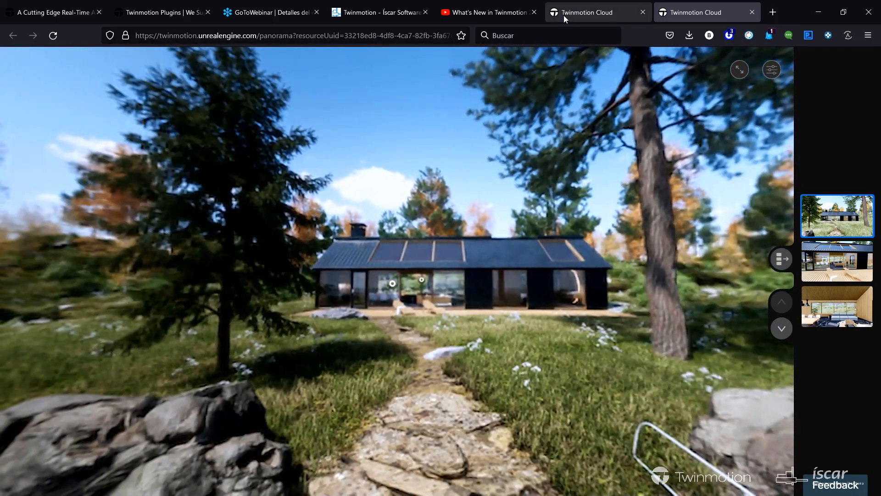
- Return to the Twinmotion Cloud list and open the presentation Presentación1 for viewing
click(563, 15)
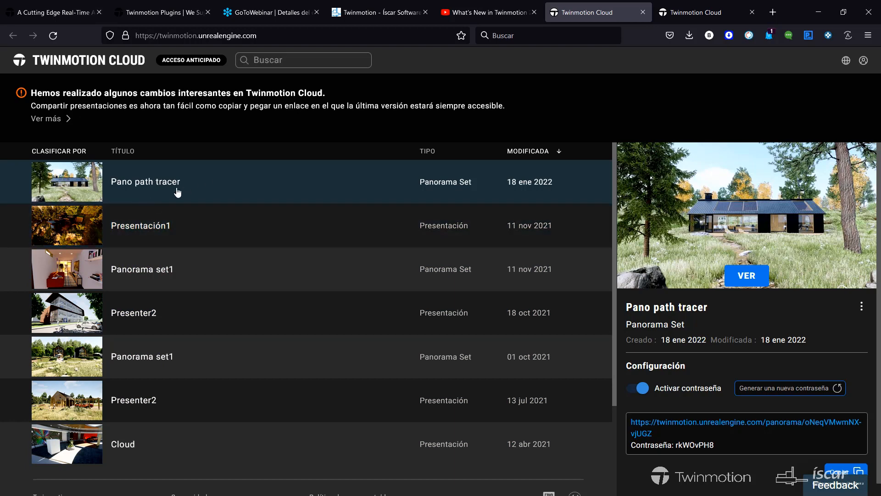
click(75, 233)
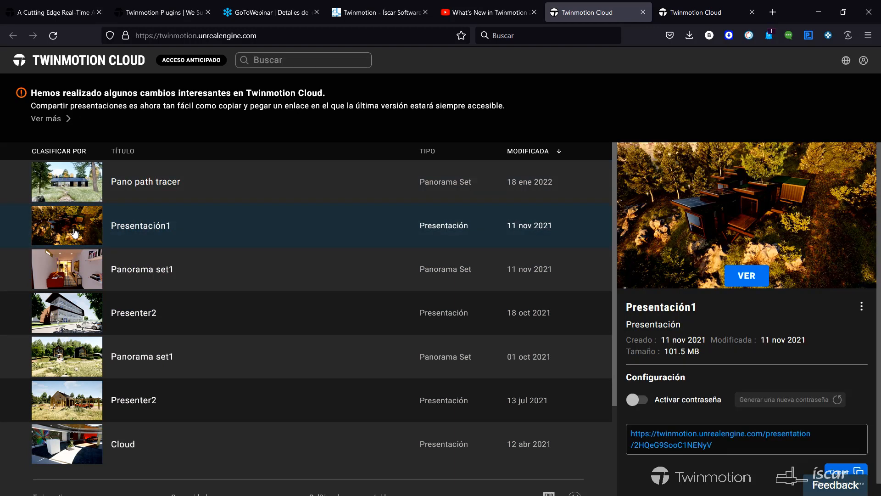
click(737, 276)
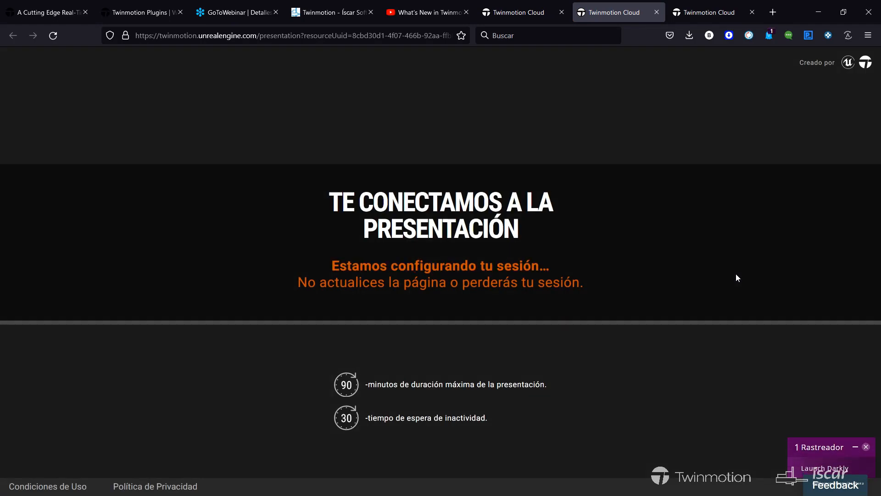
- Revisit the house panorama while Presentación1 loads, return to the presentation and dismiss its navigation help
click(696, 4)
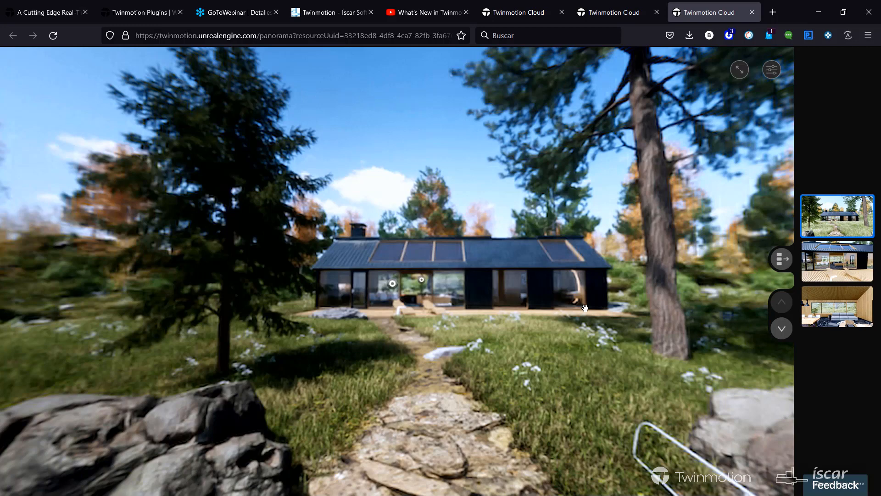
click(615, 13)
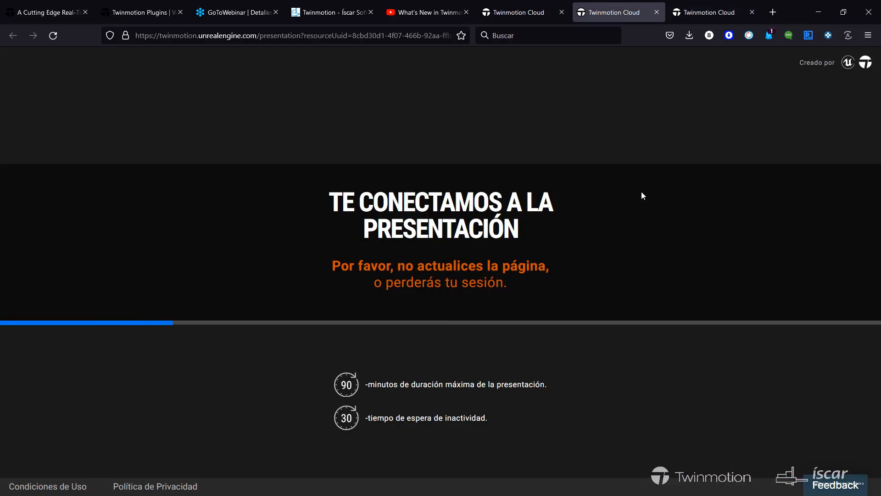
click(709, 12)
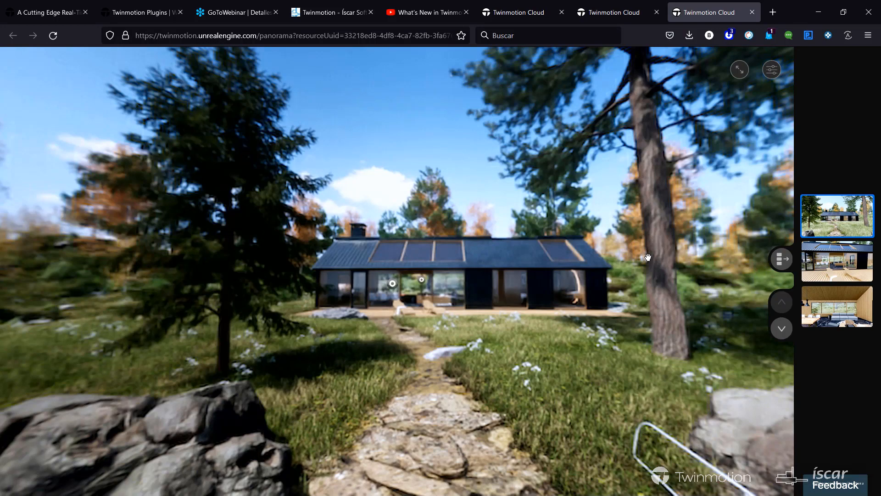
click(602, 13)
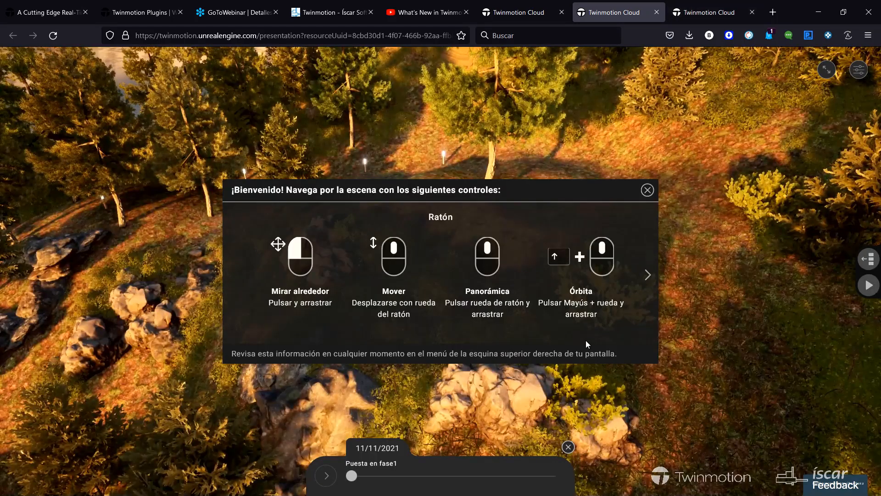
click(647, 190)
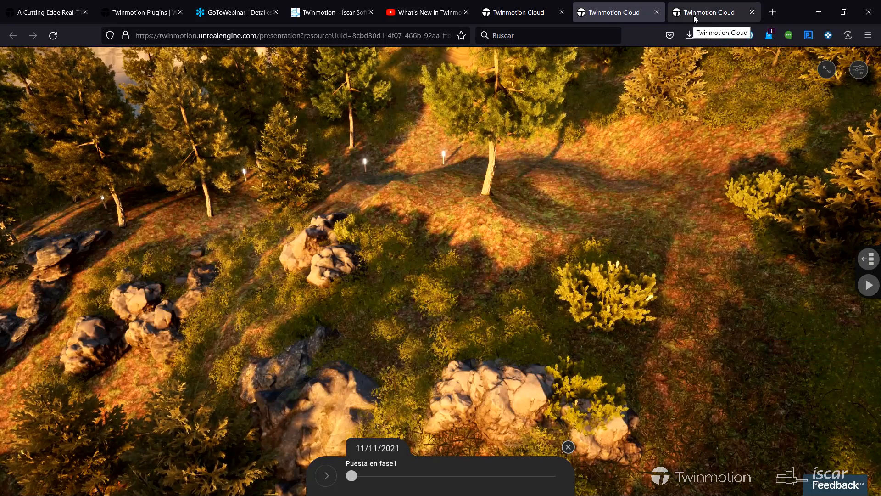
- In the Twinmotion Cloud list, select Pano path tracer, highlight its access password and turn off its password protection
click(519, 12)
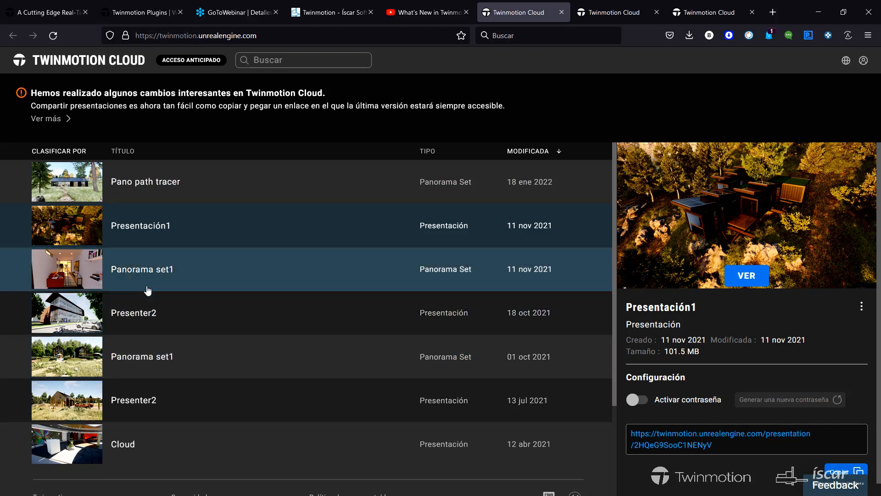
click(144, 188)
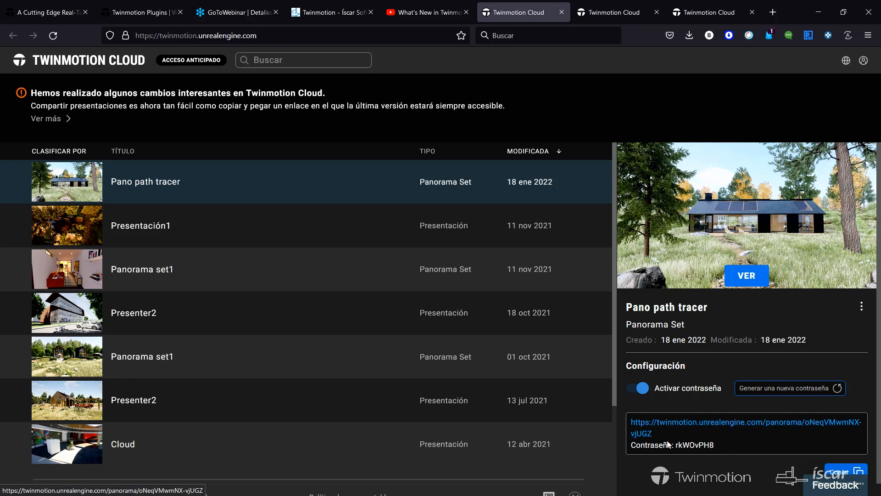
drag(715, 445, 675, 445)
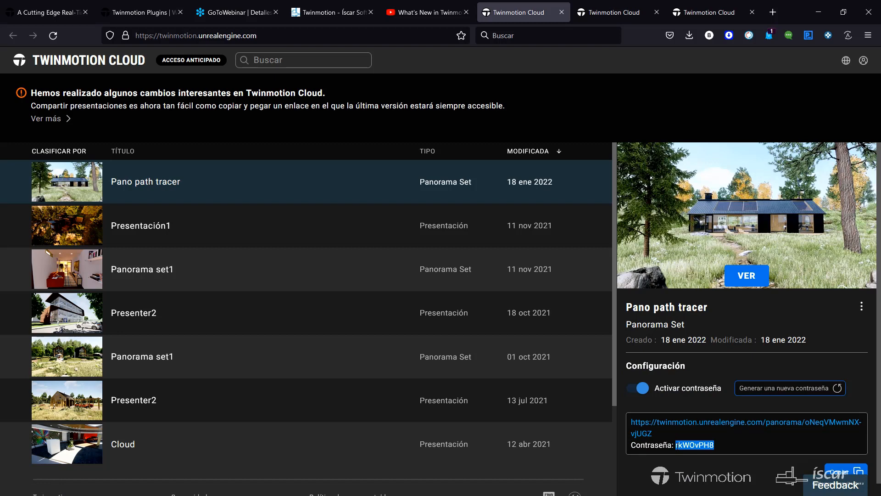
click(637, 389)
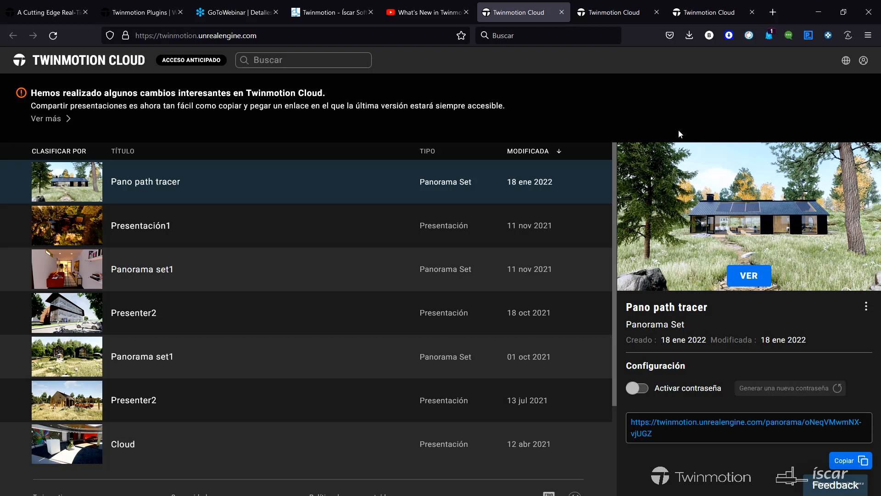
- Revisit the house panorama, return to Presentación1 and advance the Puesta en fase1 timeline to 15/7/2022
click(705, 9)
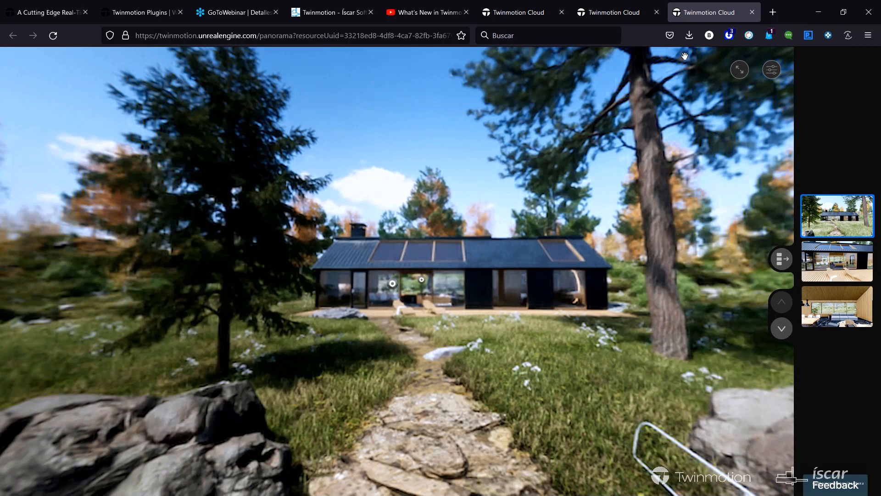
click(614, 13)
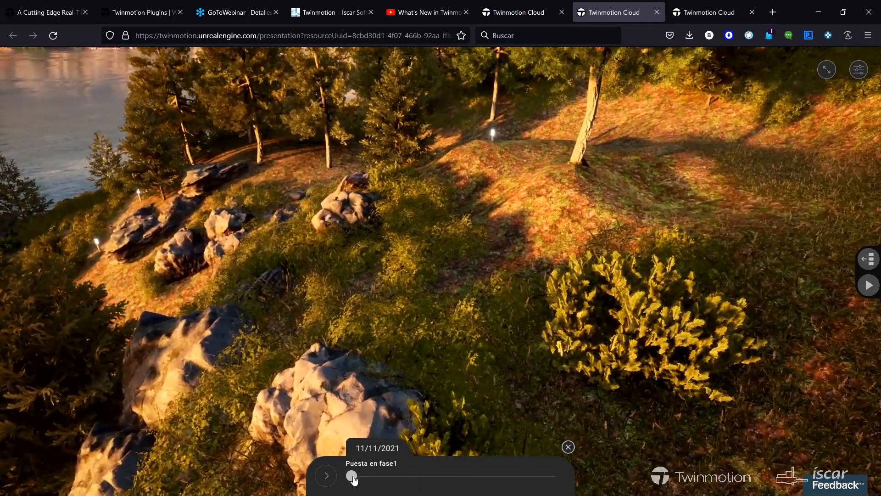
drag(353, 477, 551, 476)
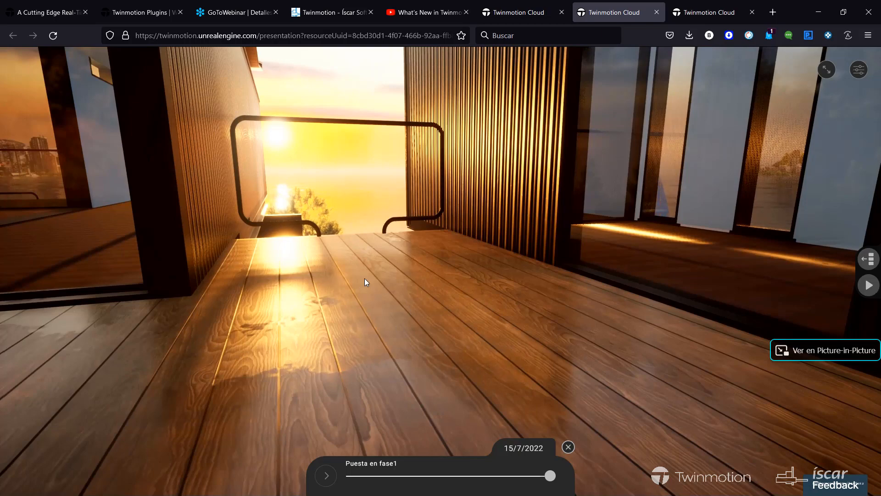
- Move around the wooden deck at sunset, examining the railings, tree trunk, glazing and corrugated facade
drag(365, 278, 312, 222)
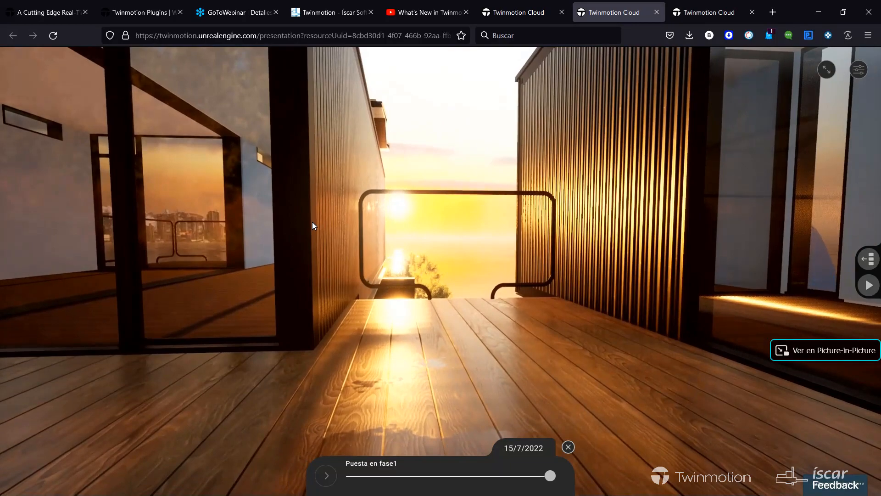
drag(312, 222, 378, 214)
scroll(378, 215, up, 5)
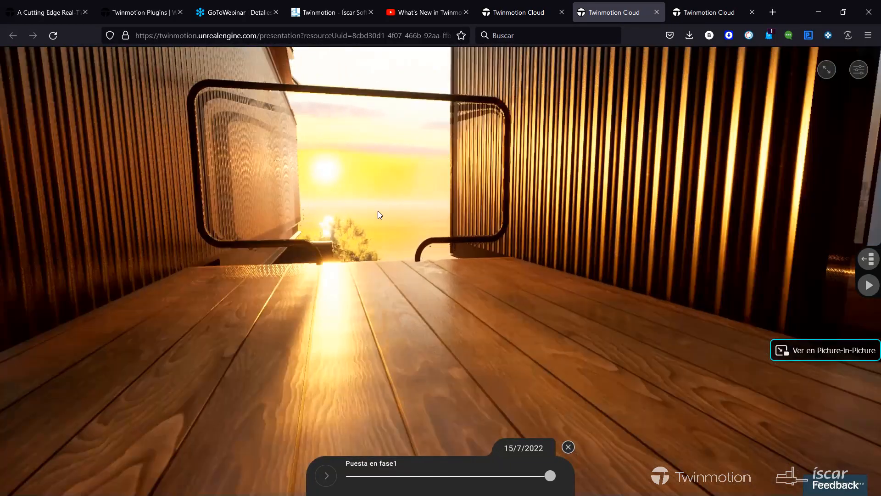
scroll(377, 217, down, 6)
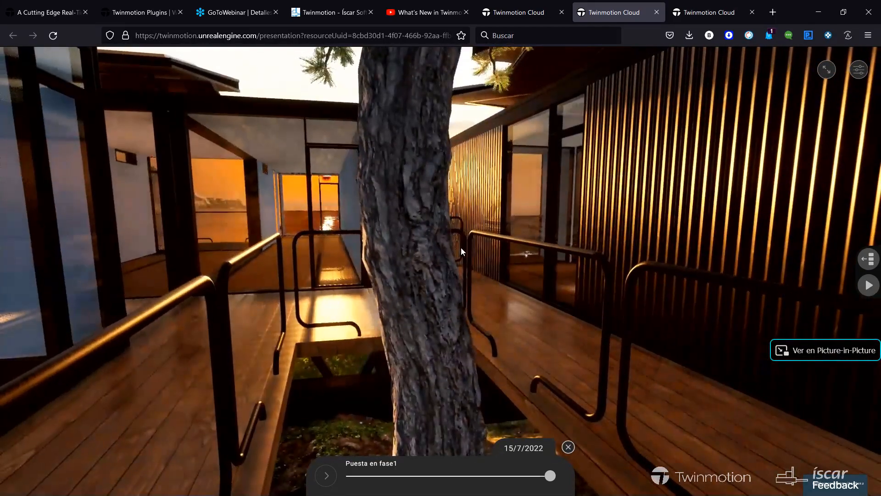
drag(461, 247, 396, 223)
key(d)
key(d)
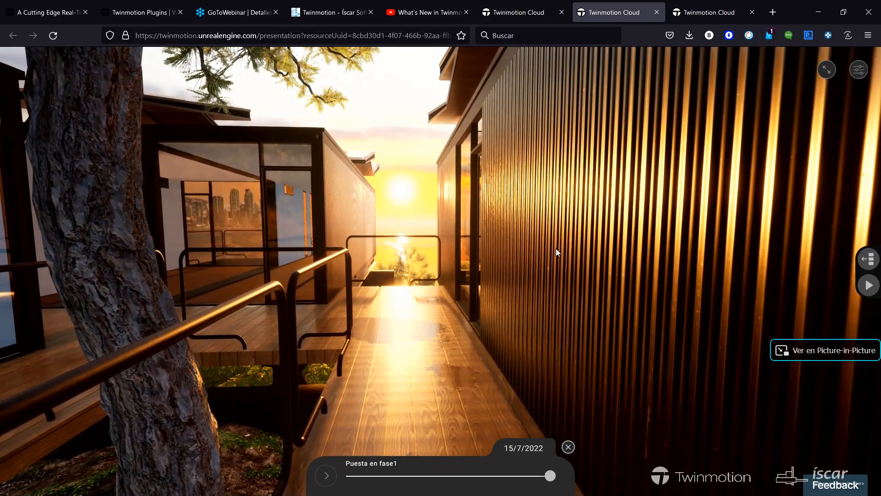
- Mark the sunlight reflections on the corrugated facade and the deck with red freehand annotations, and clear the markings
mouse_move(542, 144)
mouse_down()
mouse_move(417, 163)
mouse_move(676, 157)
mouse_move(570, 163)
mouse_up()
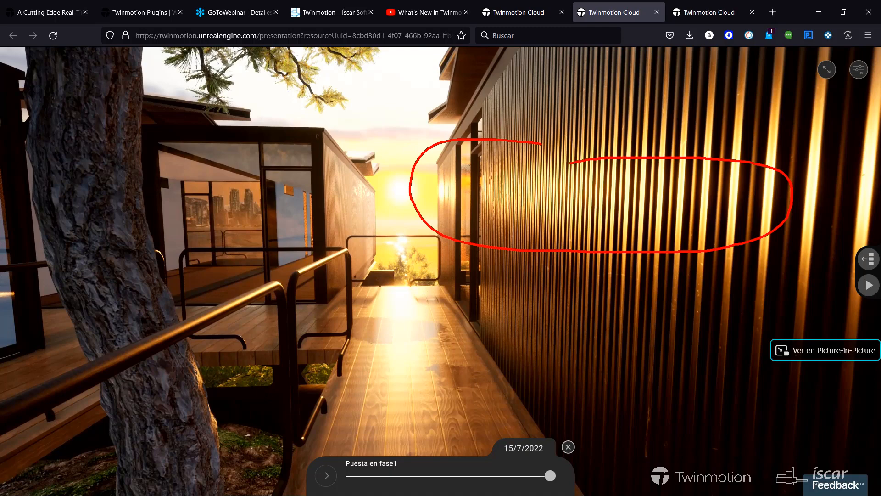
mouse_move(392, 279)
mouse_down()
mouse_move(349, 368)
mouse_move(388, 283)
mouse_up()
key(Escape)
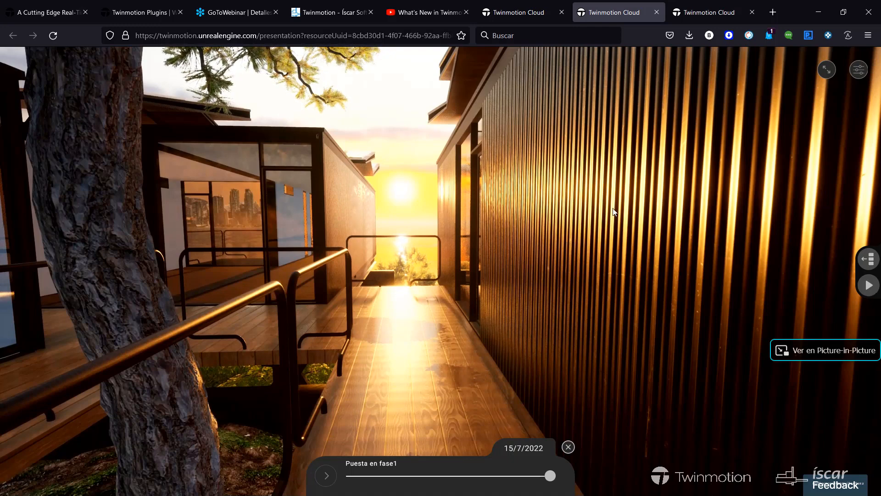
- Look around the deck, show the scene thumbnails and go to the first aerial view with the phasing kept at 15/7/2022
drag(534, 216, 392, 194)
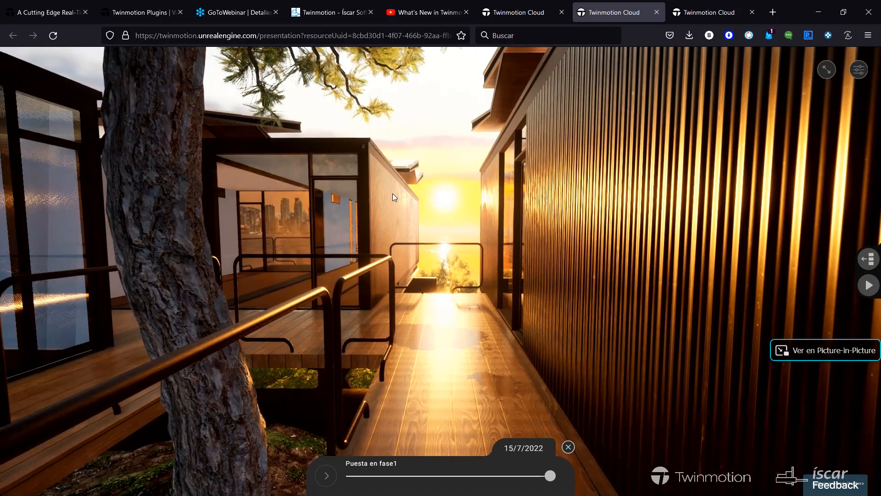
click(865, 259)
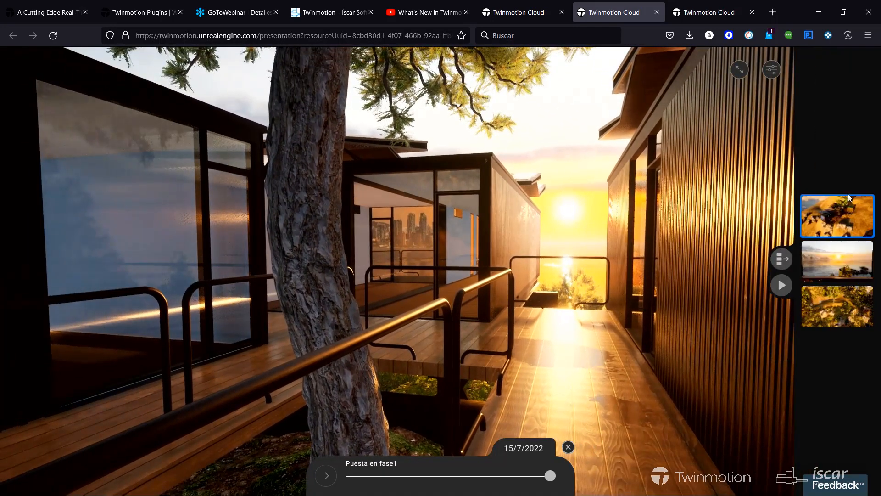
click(836, 224)
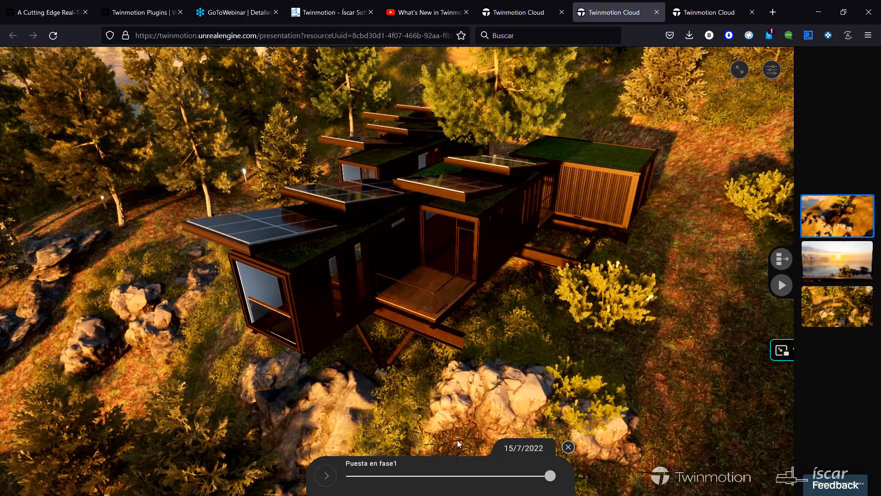
mouse_move(547, 476)
mouse_down()
mouse_move(349, 474)
mouse_move(522, 476)
mouse_move(557, 463)
mouse_up()
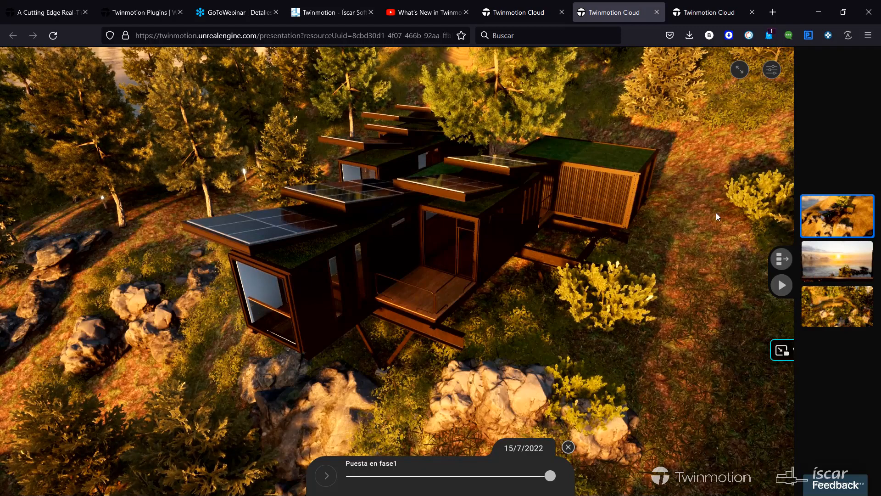
- Open the presentation's preferences and select the page's web address
click(772, 69)
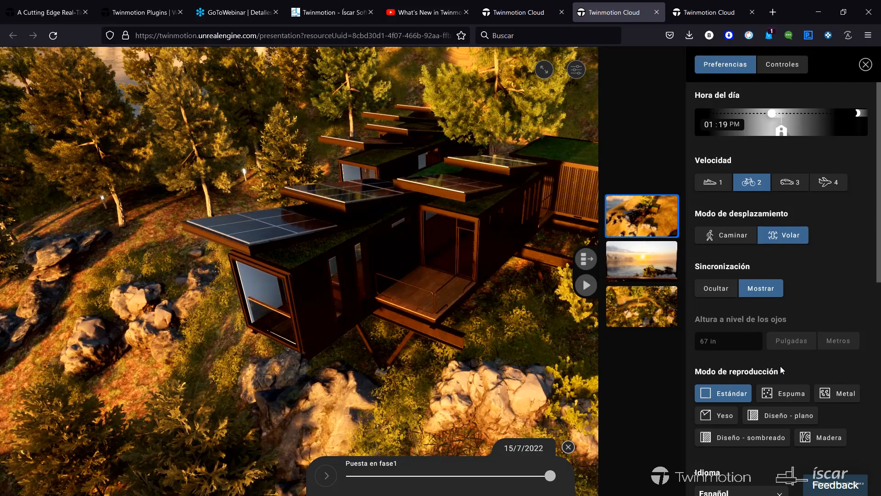
key(ctrl+l)
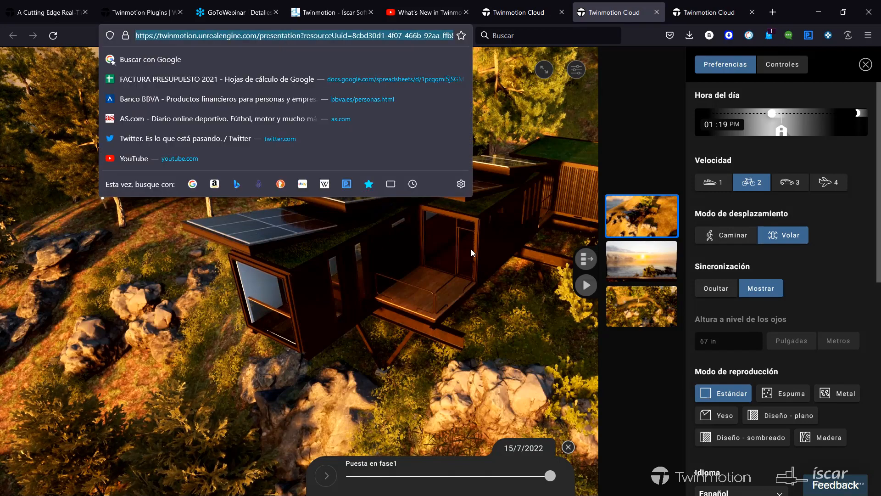